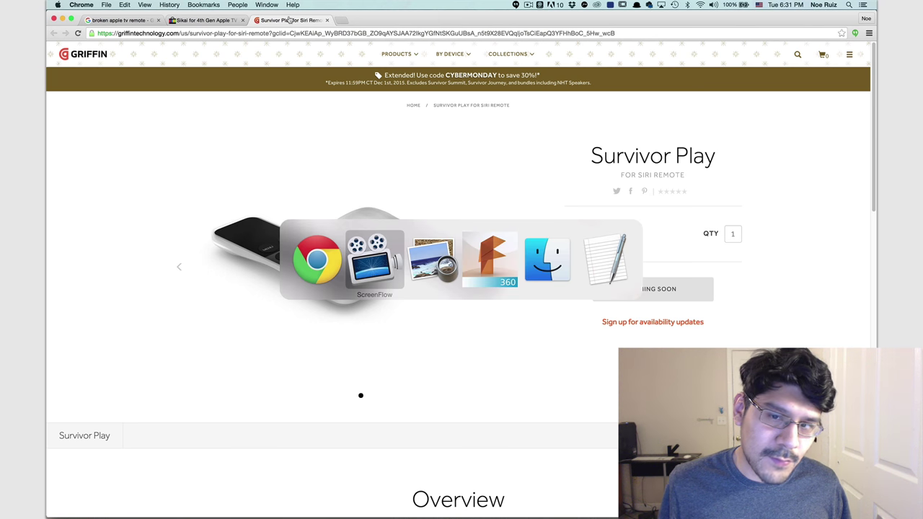
Check the remote's dimensions in apple-tv-dimensions.jpg in Preview and switch to Fusion 360.
key("super+Tab")
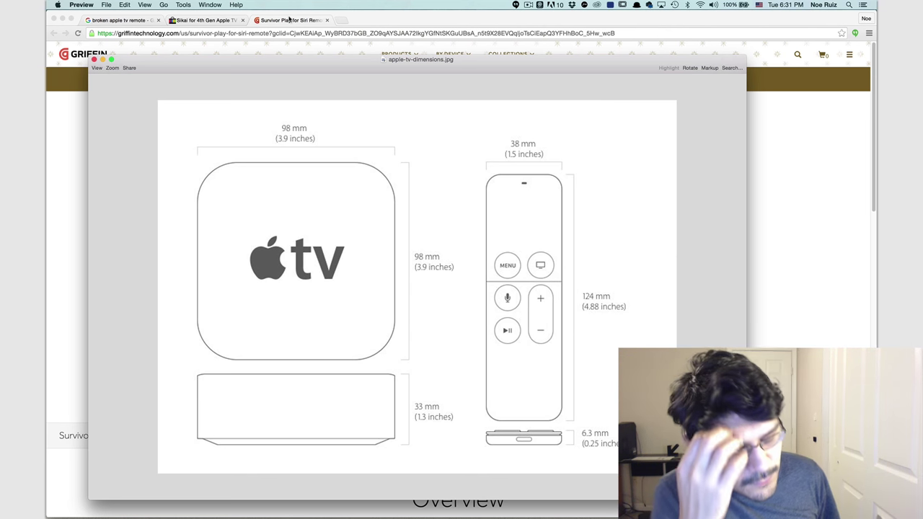
key("super+Tab")
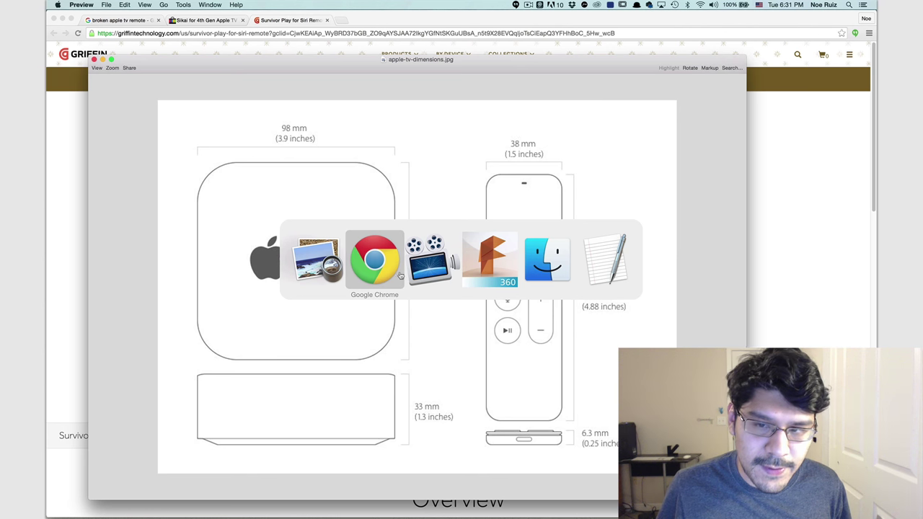
key("super+Tab")
key("super+Tab")
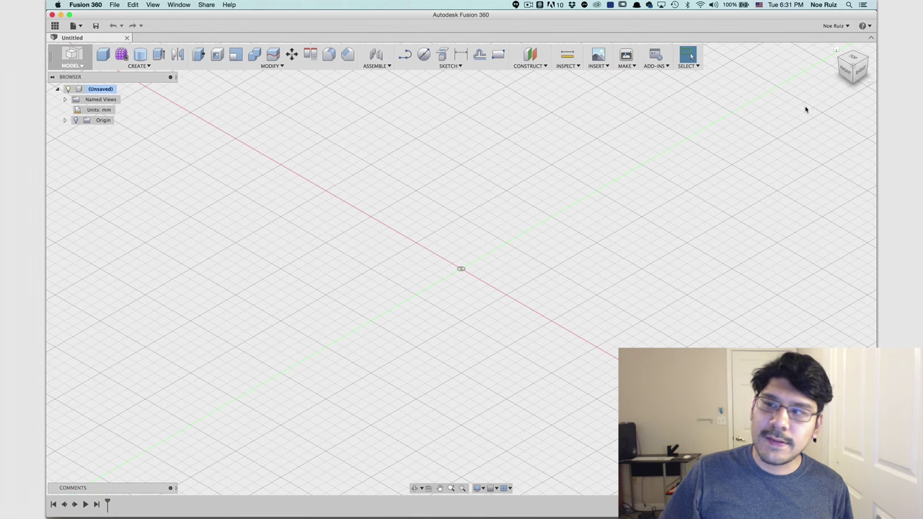
Start a sketch on the top plane and draw a rectangle 50 mm wide and 100 mm tall from the origin.
left_click(852, 59)
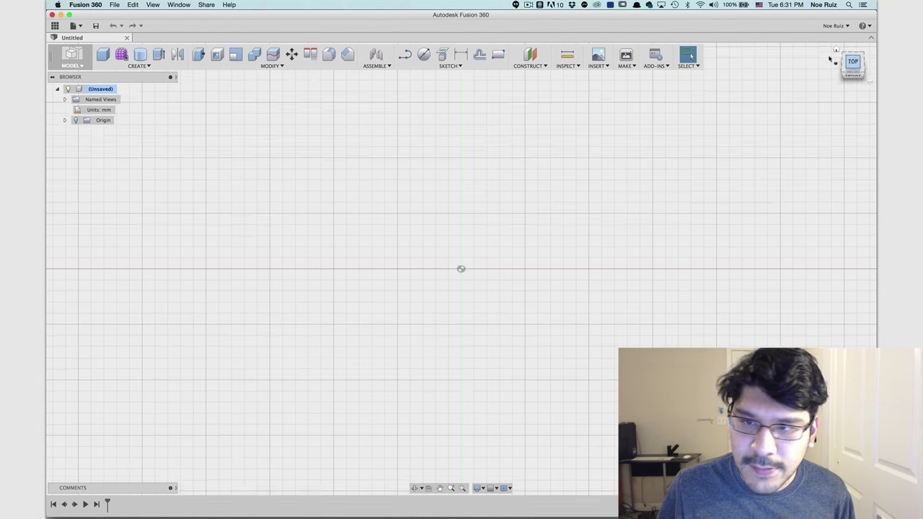
scroll(422, 191, "down", 1)
scroll(423, 191, "up", 2)
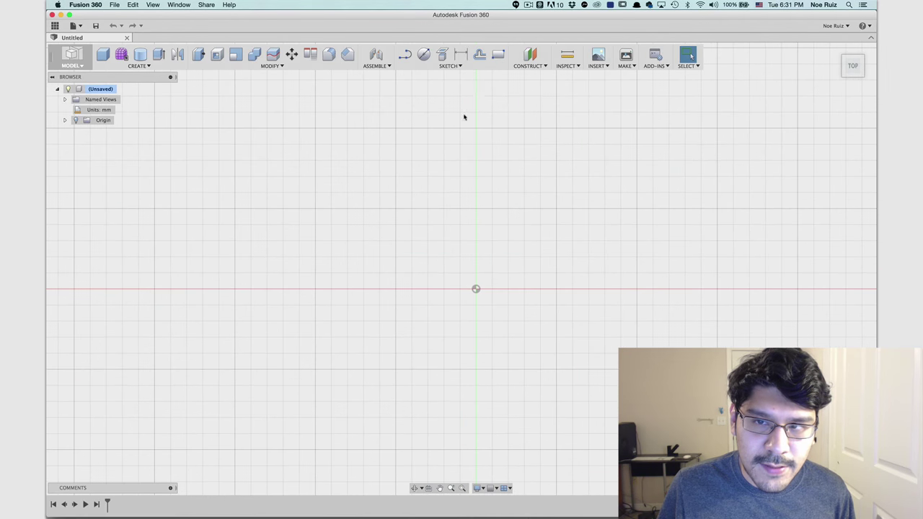
left_click(496, 59)
left_click(496, 256)
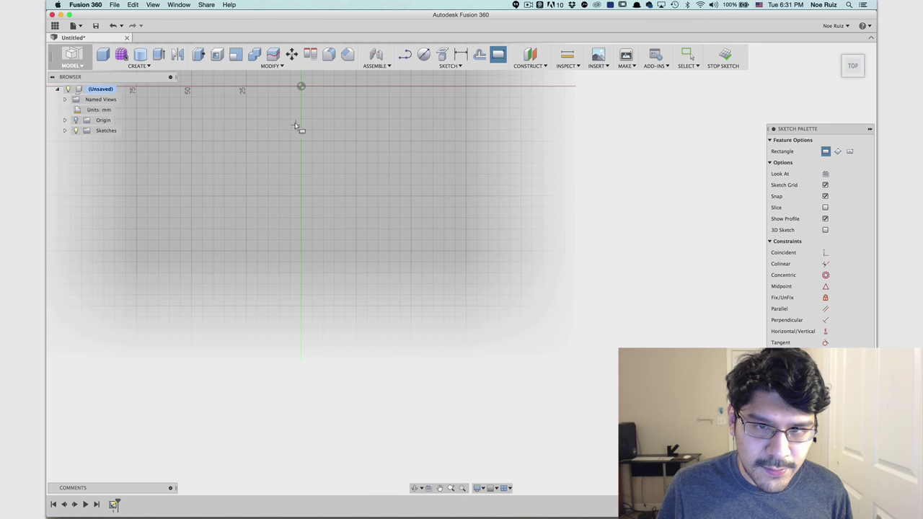
left_click(331, 141)
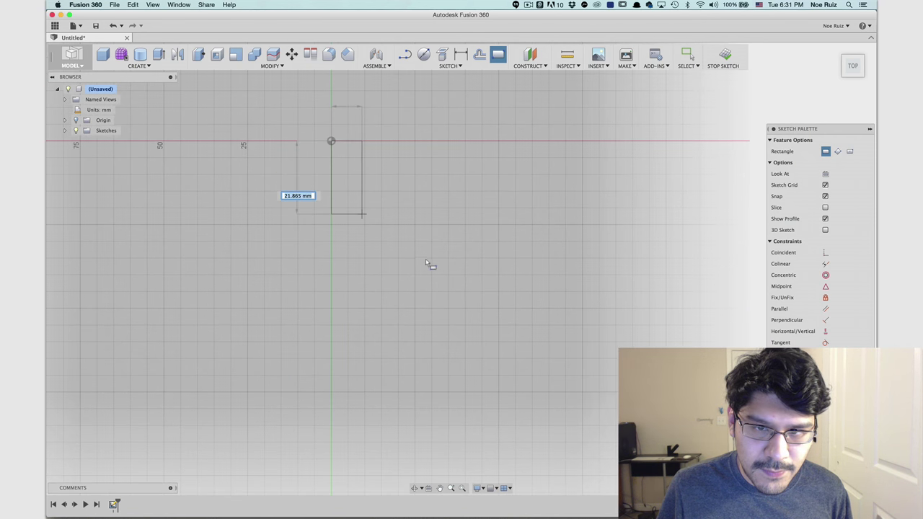
type("50")
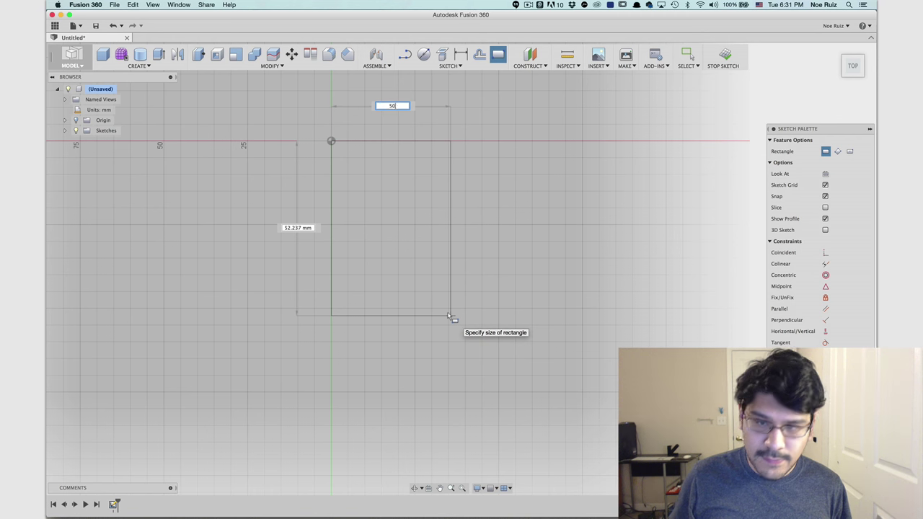
key("Tab")
key("Tab")
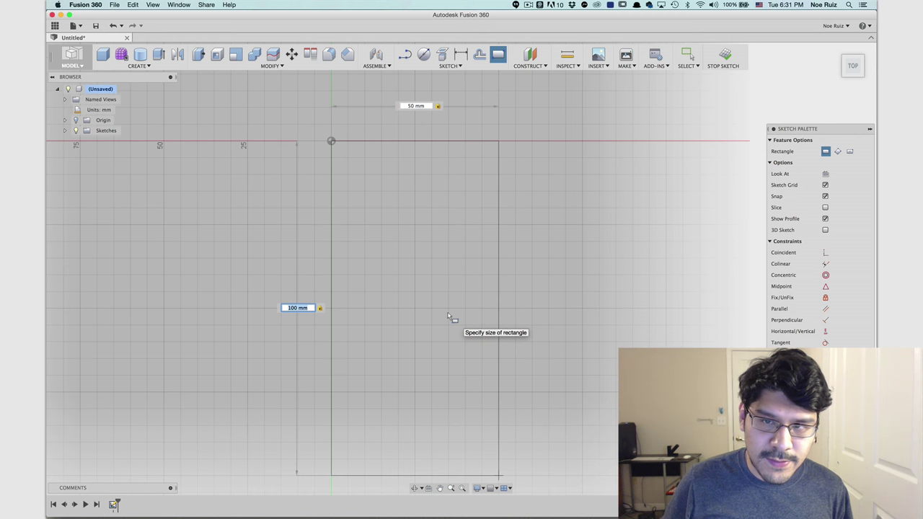
key("Return")
Consult the remote's dimension drawing in Preview and set the rectangle's width to 38 mm and height to 124 mm.
key("super+Tab")
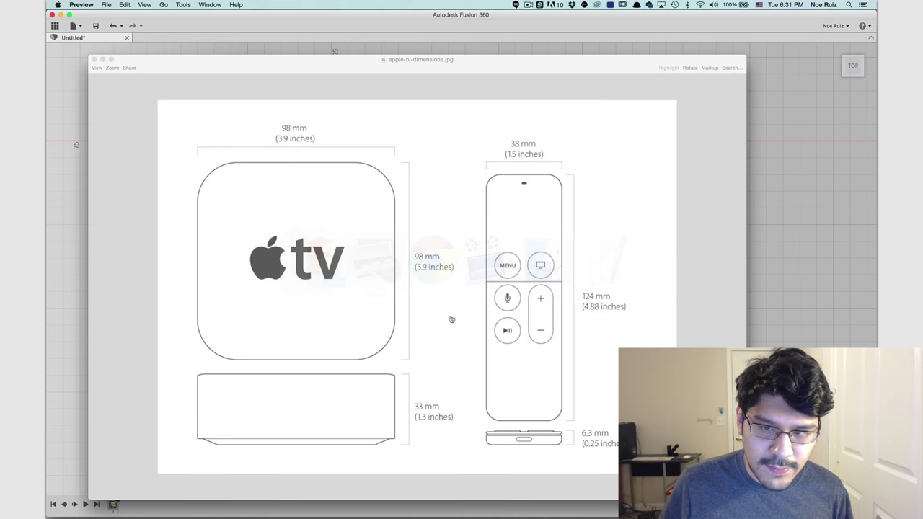
key("super+Tab")
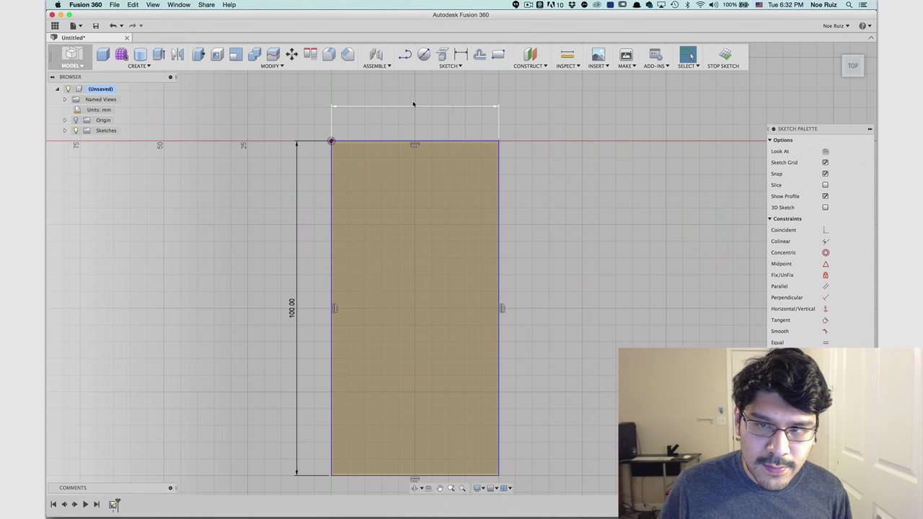
double_click(413, 104)
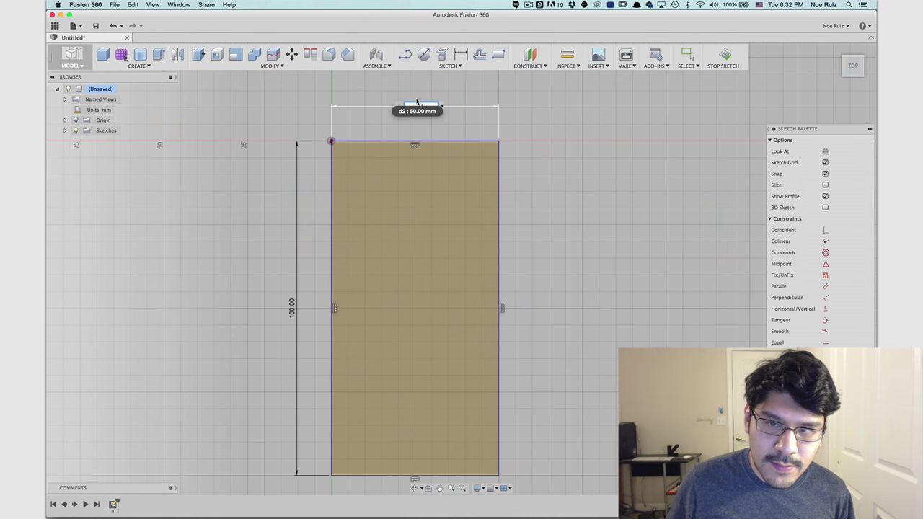
type("38")
key("Return")
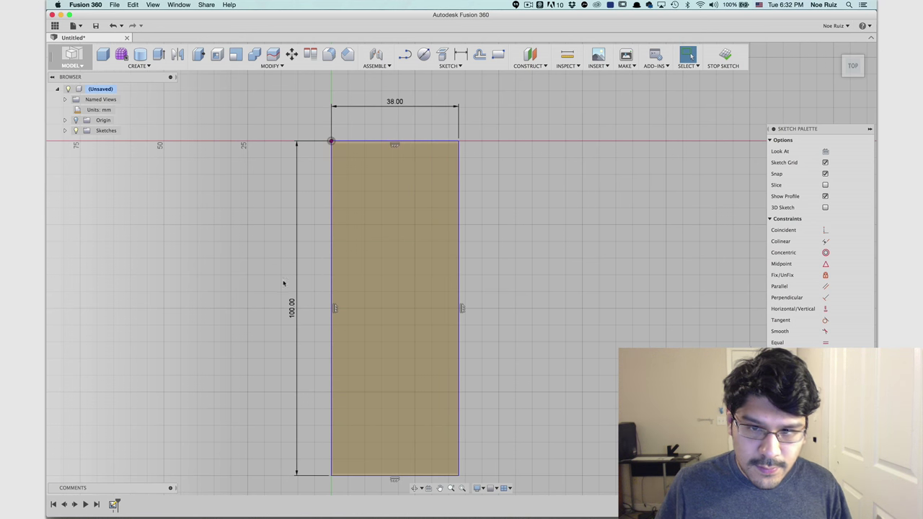
double_click(292, 308)
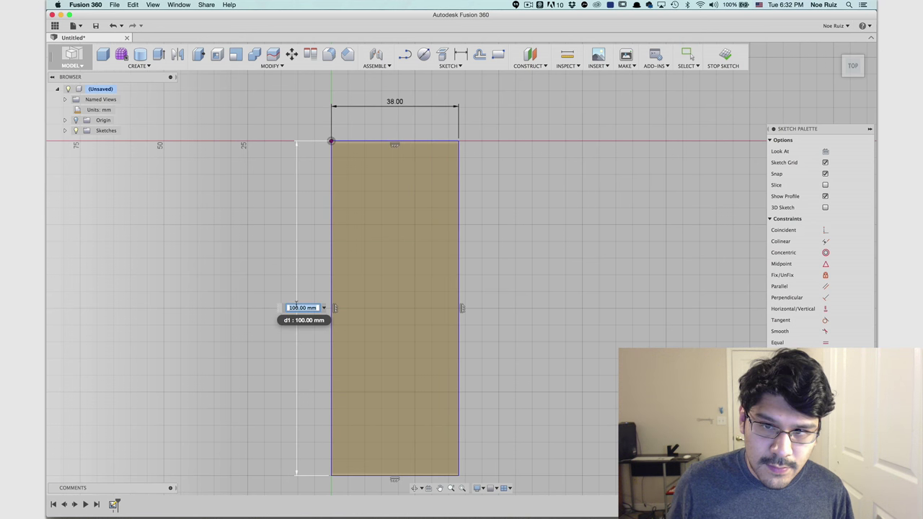
type("124")
key("Return")
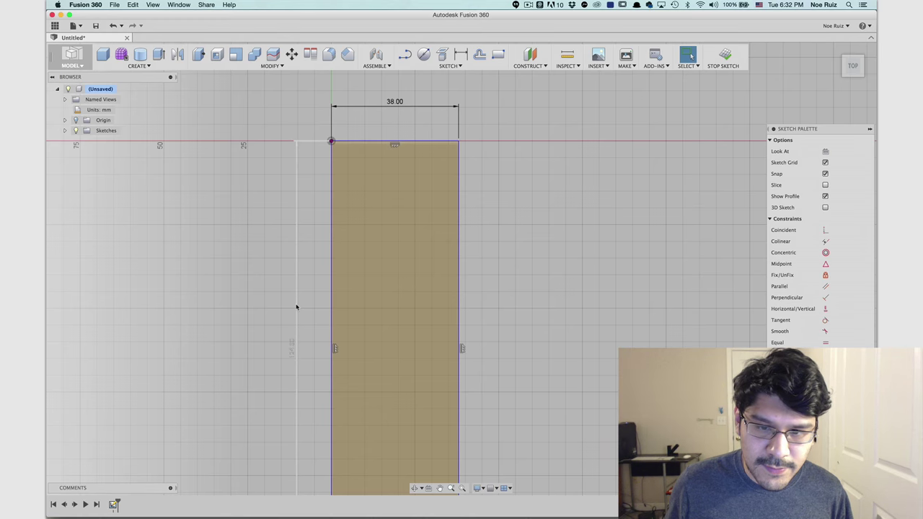
key("super+Tab")
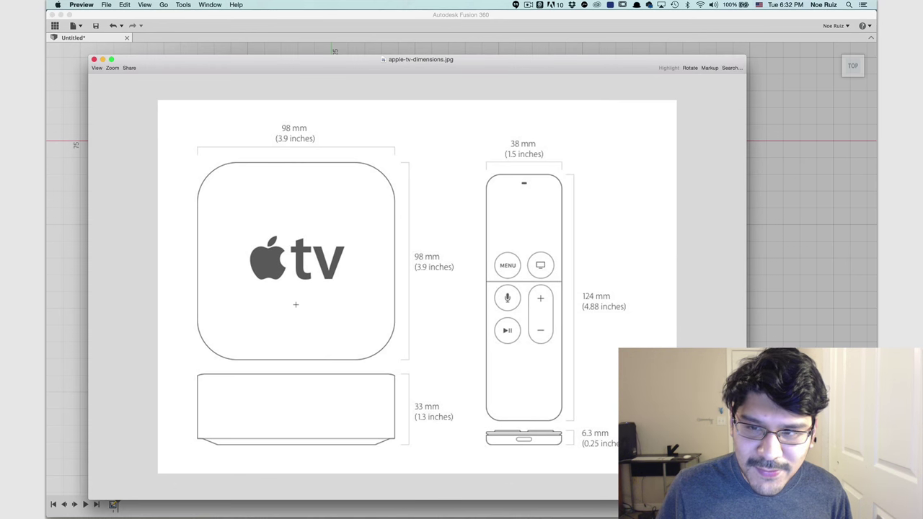
key("super+Tab")
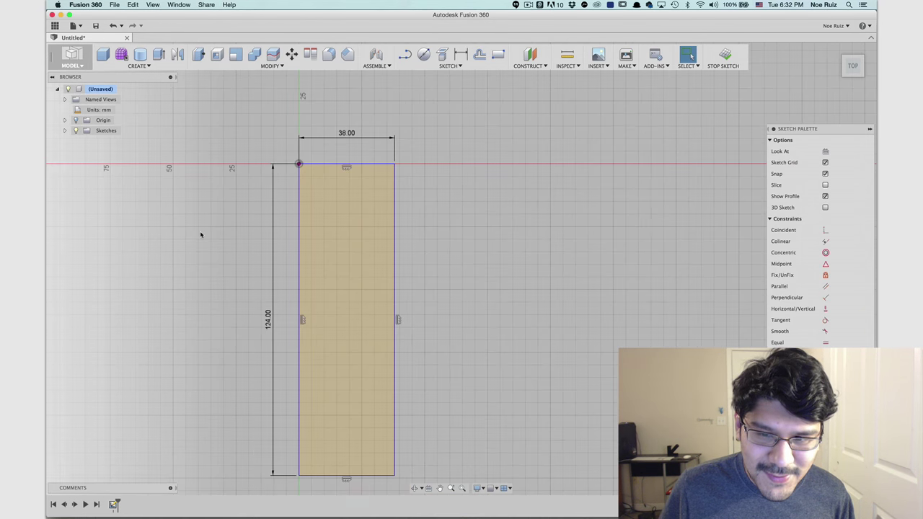
Try deleting the rectangle's height dimension and undo the deletion.
scroll(229, 281, "up", 1)
middle_click_drag(232, 278, 277, 223)
scroll(275, 228, "down", 3)
middle_click_drag(257, 260, 288, 286)
scroll(295, 285, "down", 3)
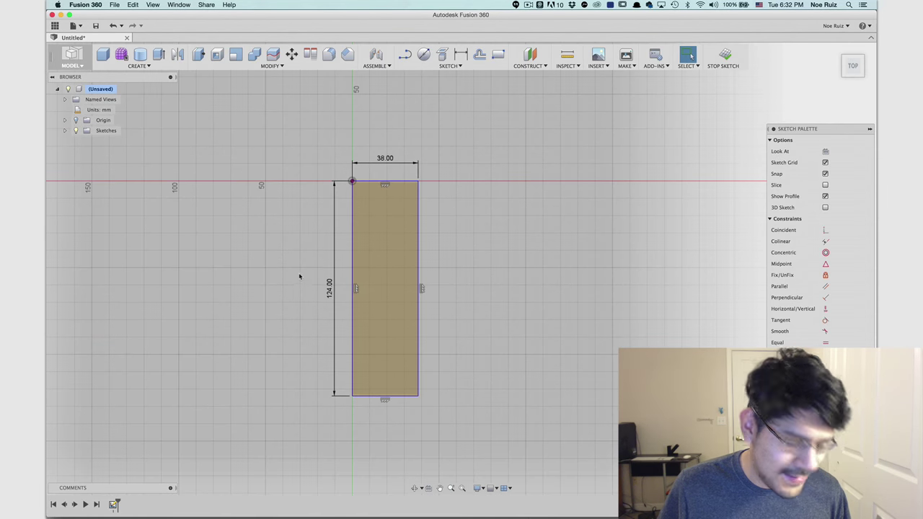
left_click(332, 237)
key("Delete")
key("super+z")
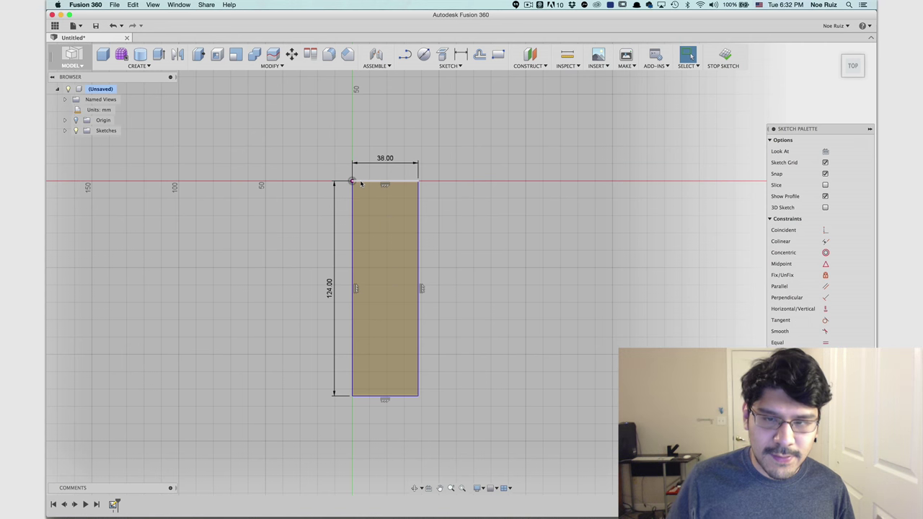
Apply a 10 mm sketch fillet to the rectangle's upper-left corner at the origin.
scroll(292, 220, "up", 5)
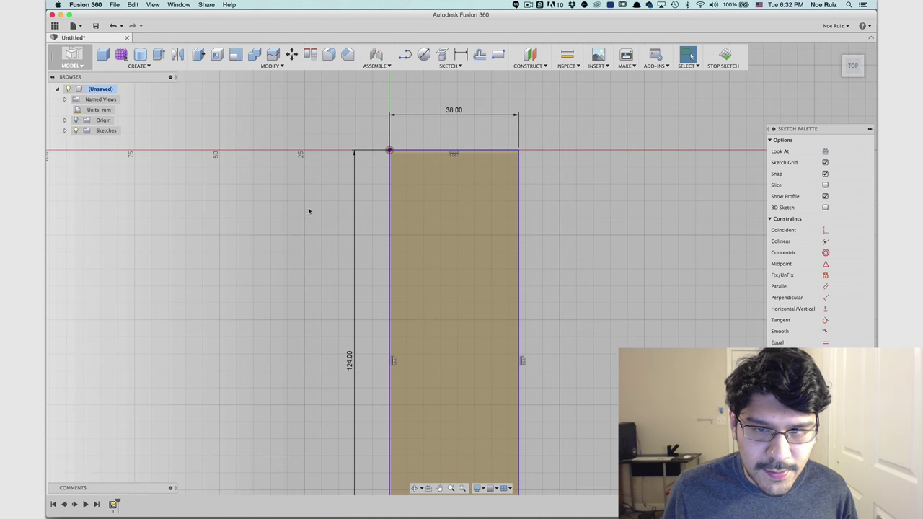
scroll(476, 303, "down", 4)
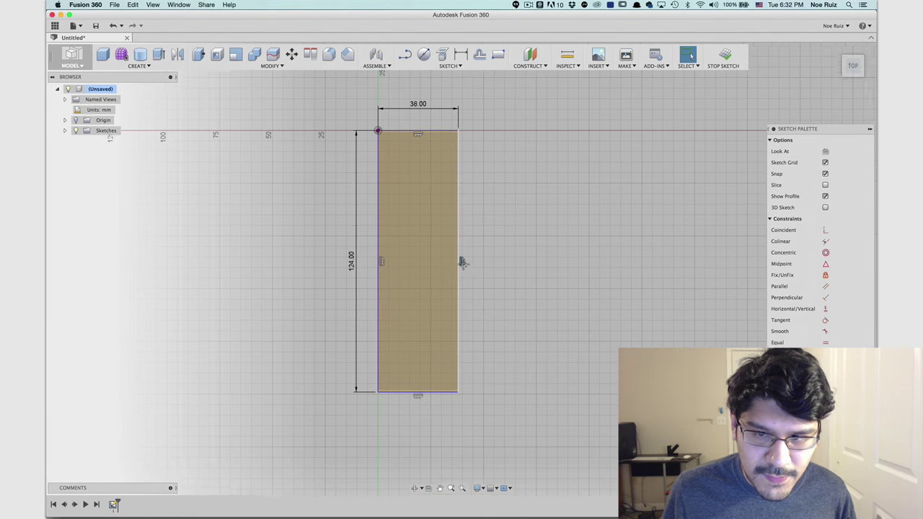
scroll(441, 171, "up", 3)
scroll(440, 190, "down", 3)
scroll(424, 113, "up", 3)
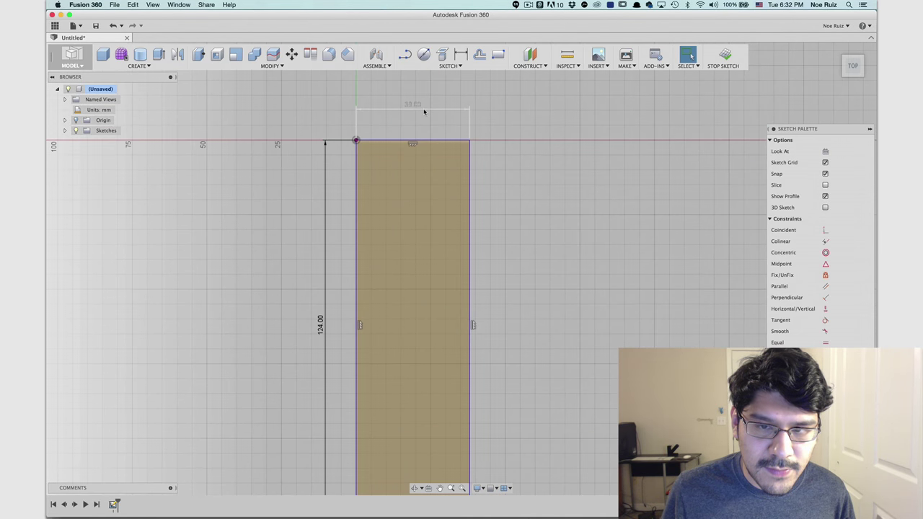
scroll(424, 112, "up", 2)
left_click(448, 66)
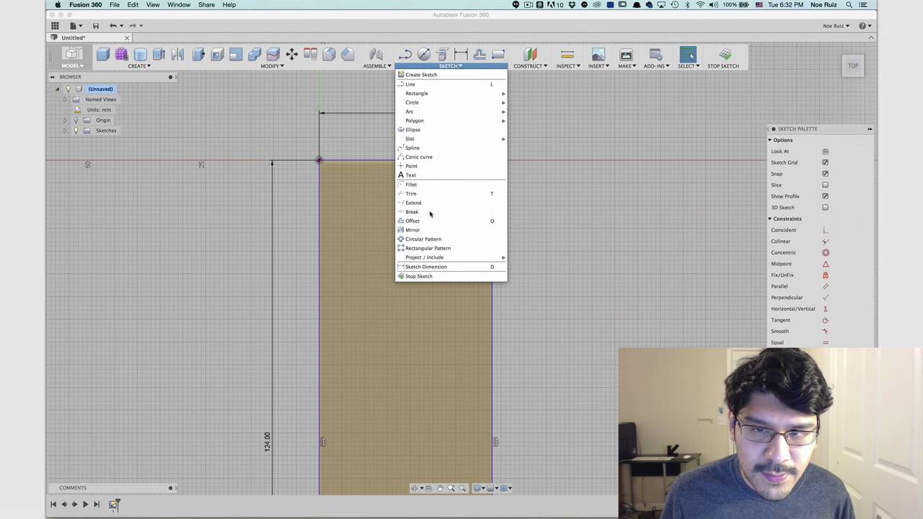
left_click(422, 166)
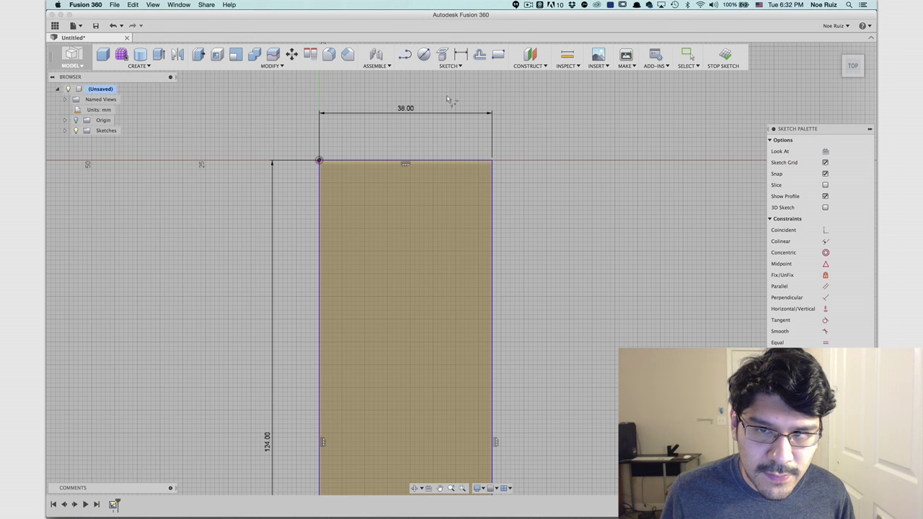
left_click(319, 160)
key("Return")
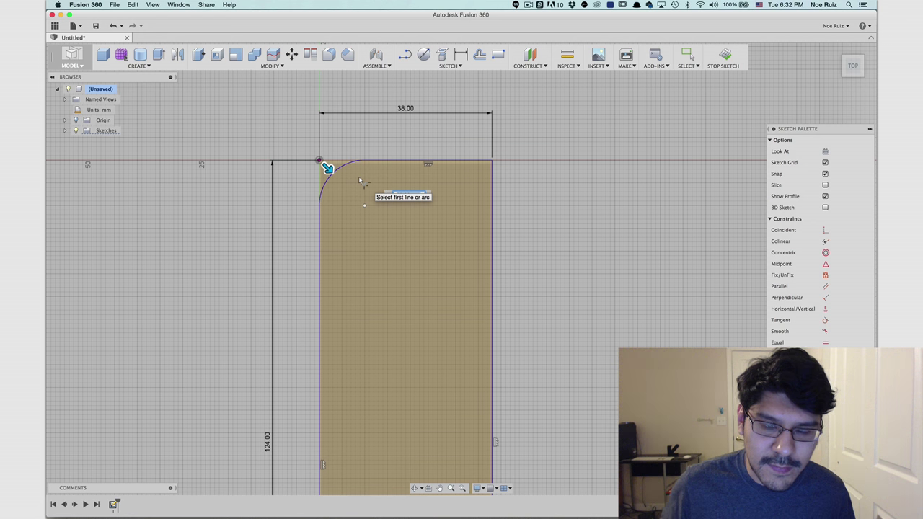
key("Escape")
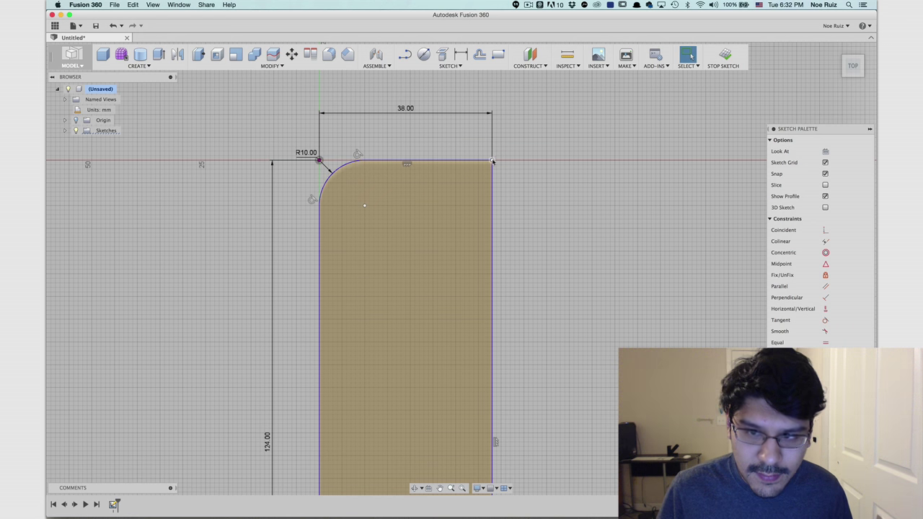
Apply a 10 mm sketch fillet to the rectangle's upper-right corner.
left_click(450, 65)
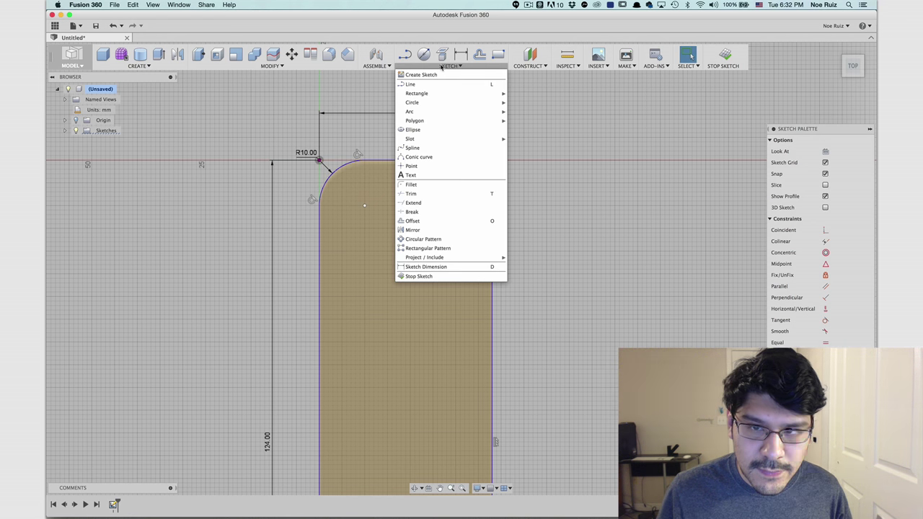
left_click(436, 184)
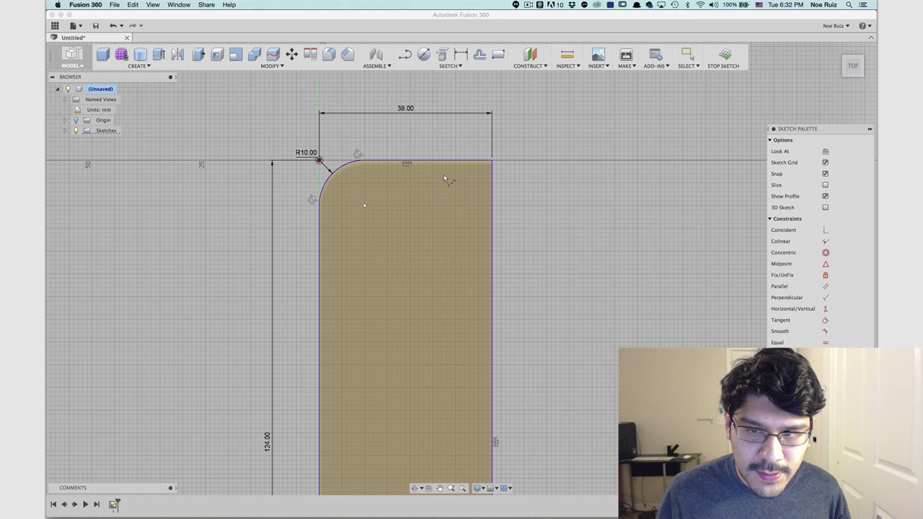
left_click(491, 160)
type("10")
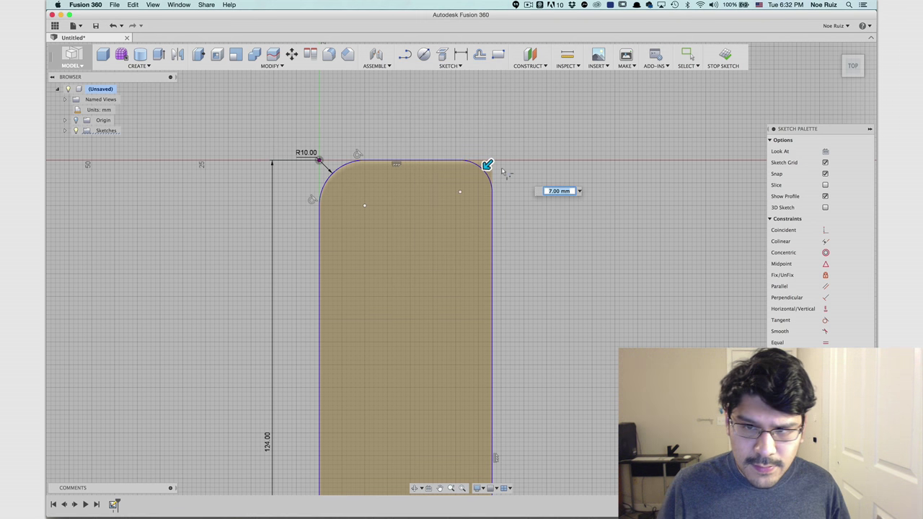
key("Return")
key("Escape")
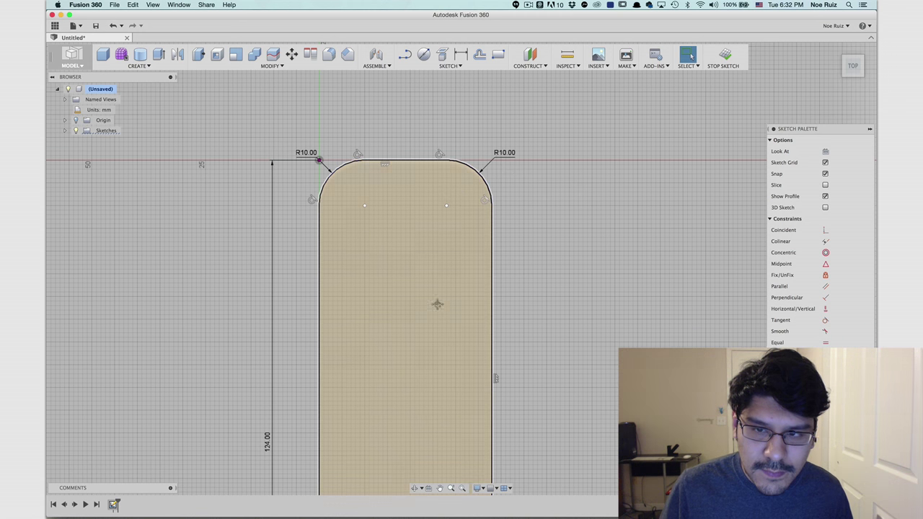
Apply a 10 mm sketch fillet to the rectangle's lower-right corner.
middle_click_drag(437, 302, 405, 95)
middle_click_drag(442, 430, 452, 276)
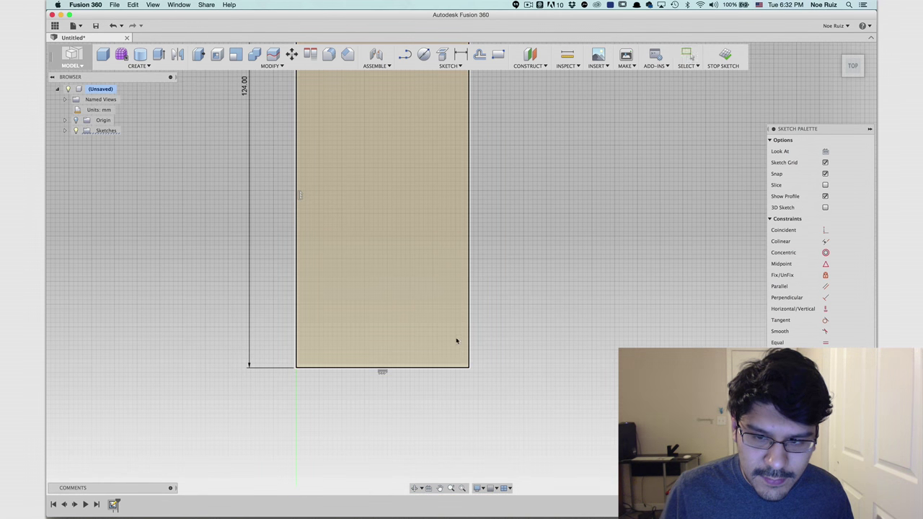
right_click(459, 344)
left_click(462, 324)
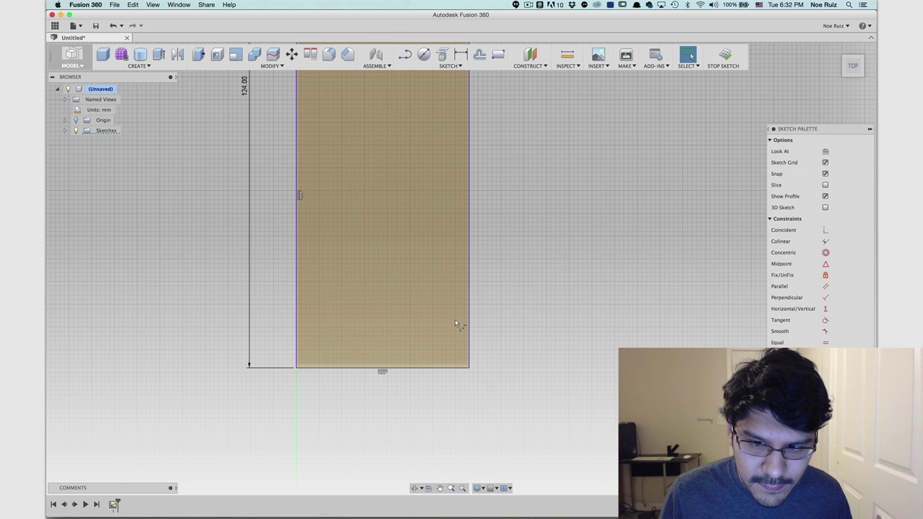
left_click(469, 367)
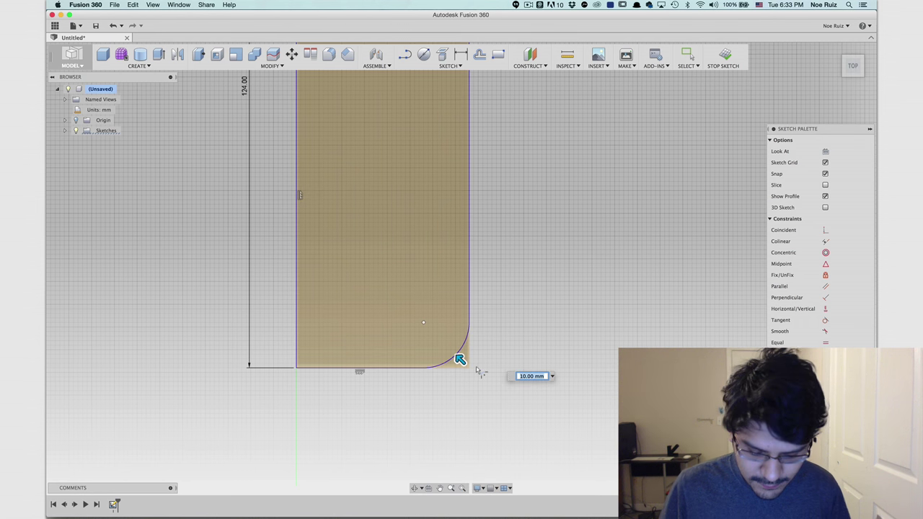
key("Return")
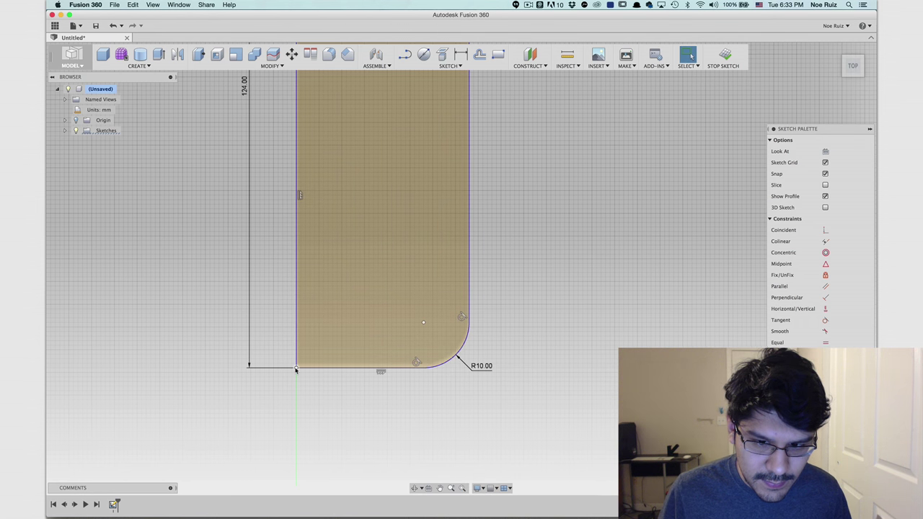
Apply a 10 mm sketch fillet to the rectangle's lower-left corner.
right_click(295, 368)
left_click(304, 342)
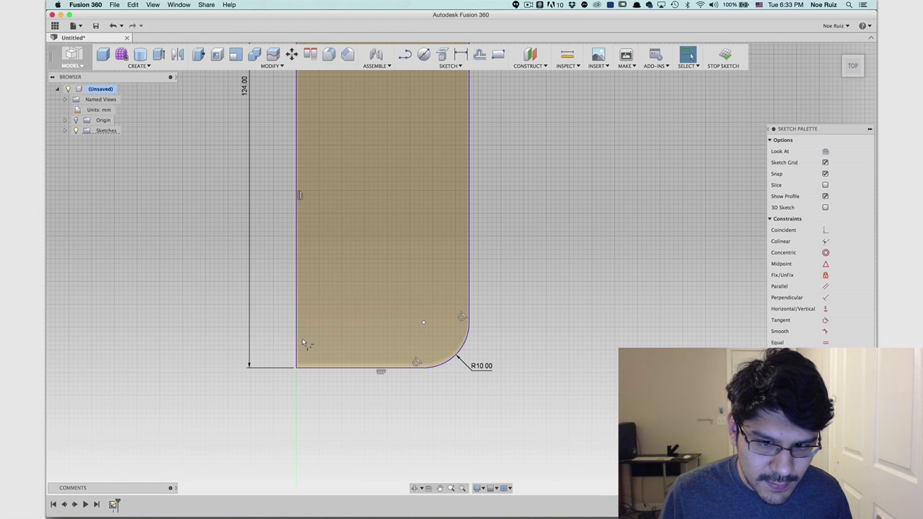
key("Return")
left_click(300, 363)
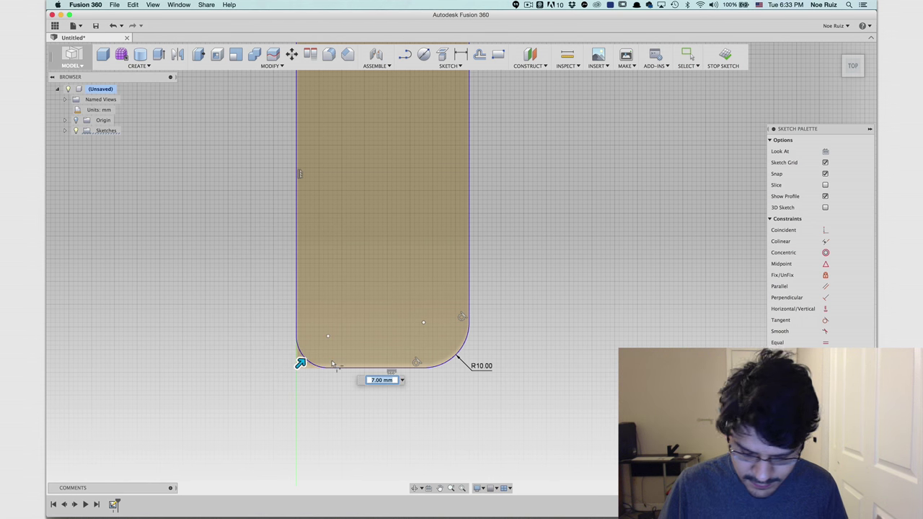
type("10")
key("Return")
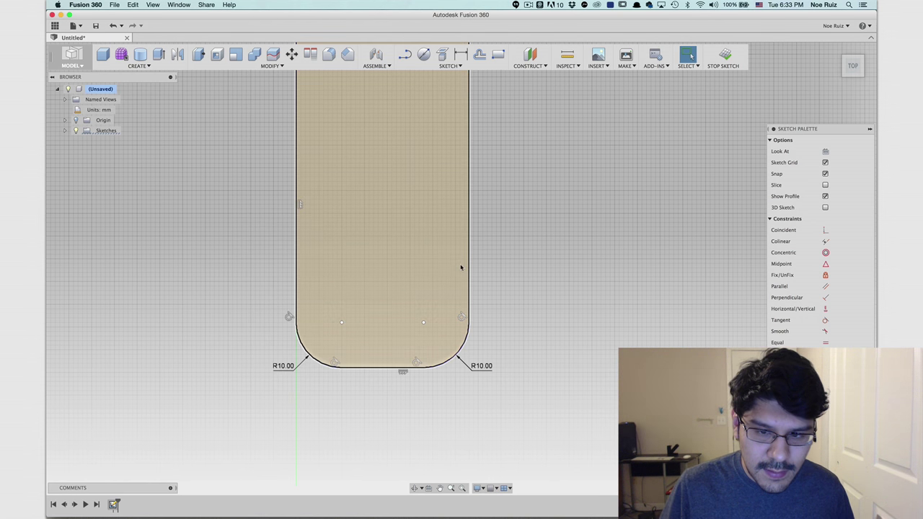
Set the fillet radii of the outline's two upper corners to 8 mm.
scroll(468, 258, "down", 2)
middle_click_drag(497, 223, 504, 328)
scroll(504, 328, "down", 2)
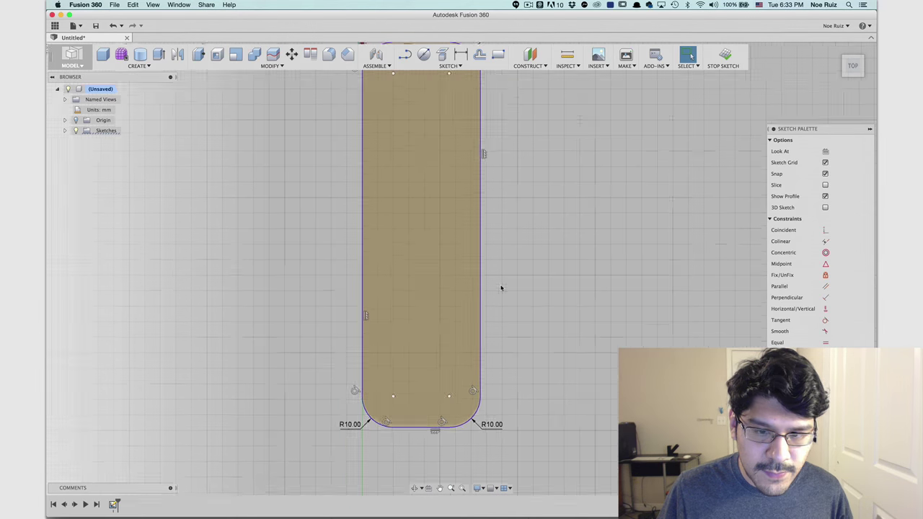
scroll(501, 288, "down", 2)
middle_click_drag(508, 249, 501, 279)
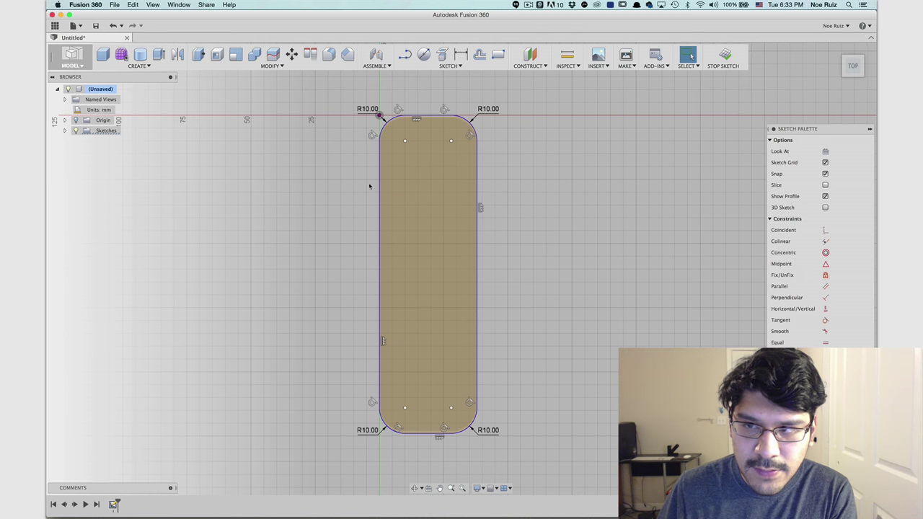
scroll(432, 126, "up", 1)
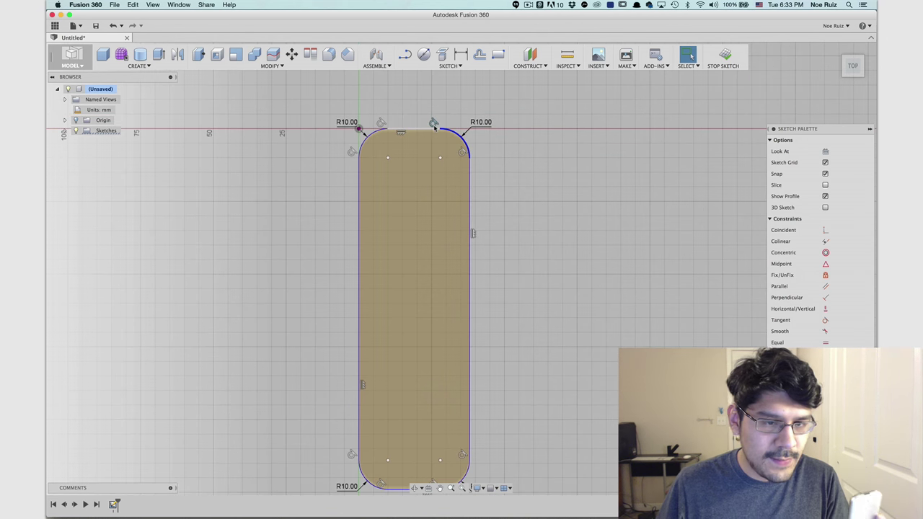
scroll(375, 128, "up", 1)
double_click(343, 127)
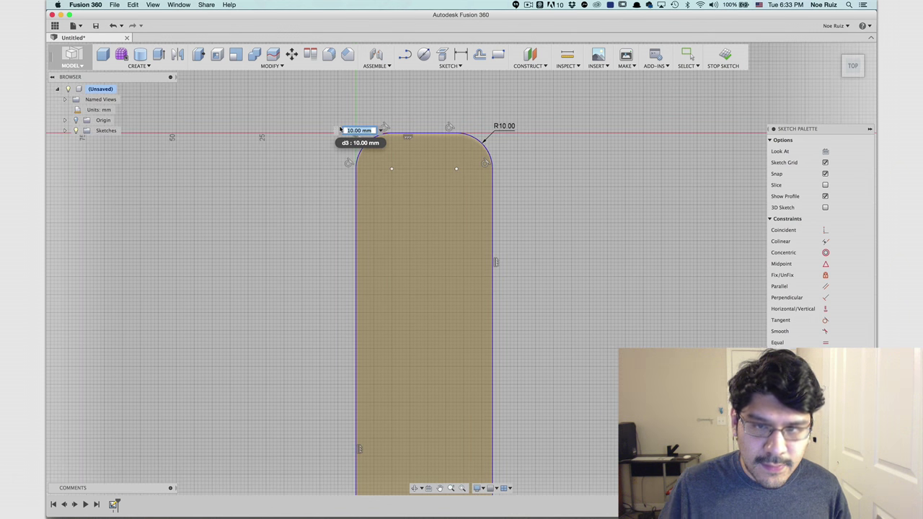
key("Return")
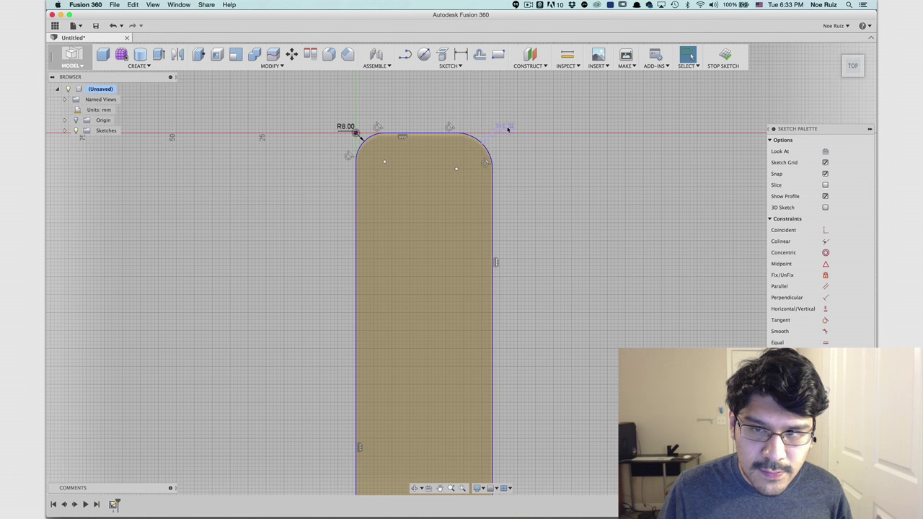
double_click(508, 129)
type("8")
key("Return")
Set the fillet radii of the outline's two lower corners to 8 mm.
scroll(509, 129, "down", 3)
middle_click_drag(496, 180, 454, 112)
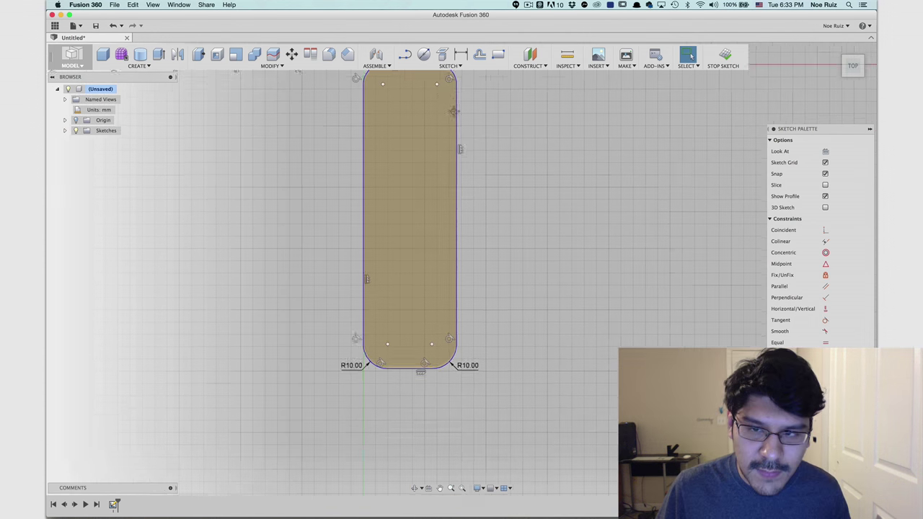
scroll(444, 303, "up", 3)
double_click(429, 289)
type("8")
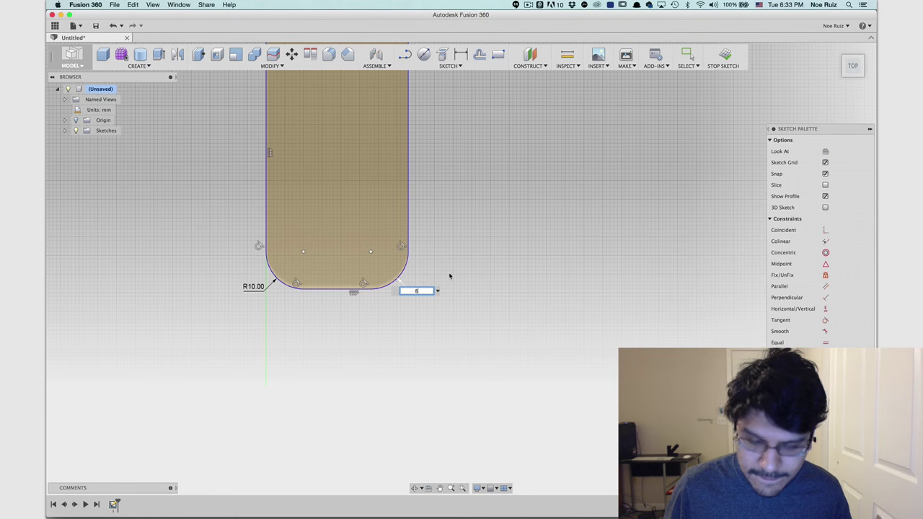
key("Return")
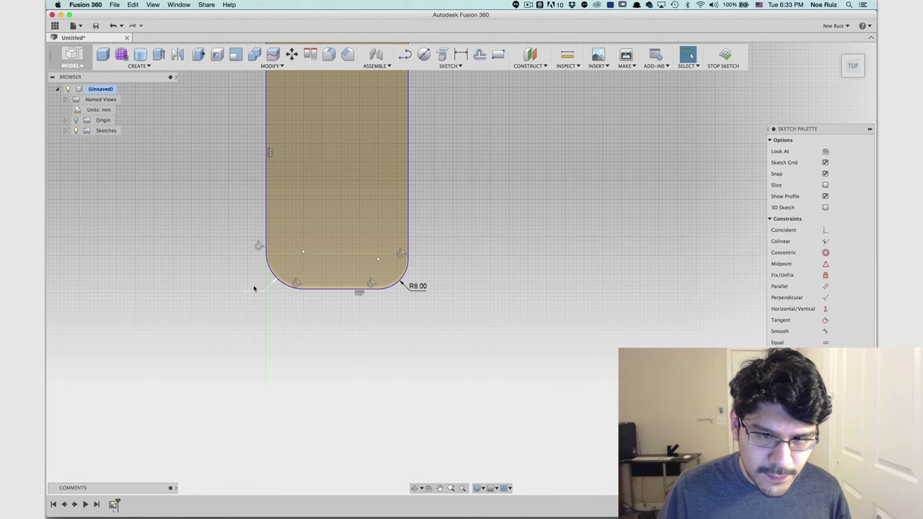
double_click(253, 287)
type("8")
key("Return")
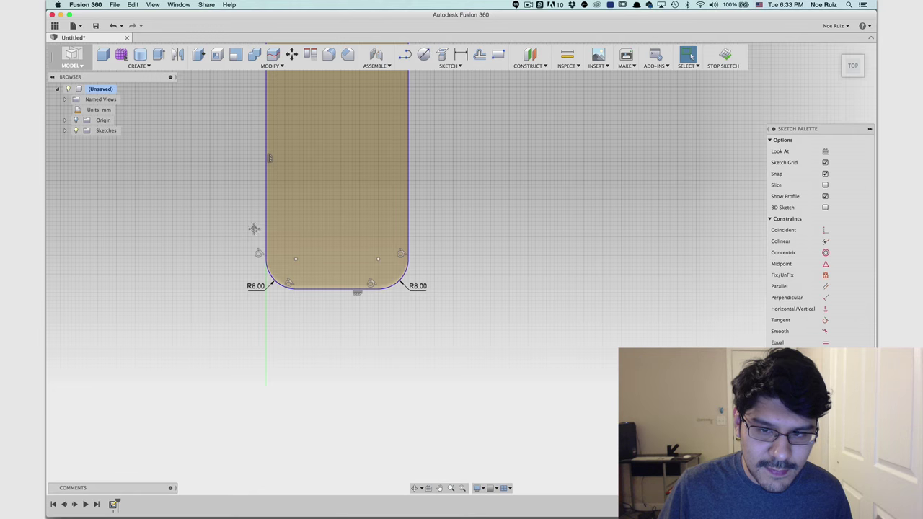
Examine the full remote outline and its four rounded corners.
middle_click_drag(254, 230, 303, 305)
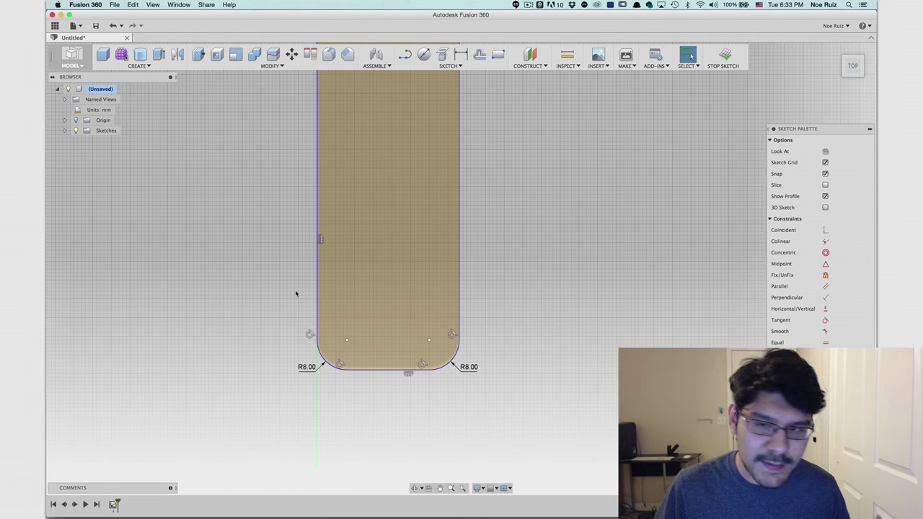
scroll(291, 267, "down", 1)
middle_click_drag(291, 283, 333, 408)
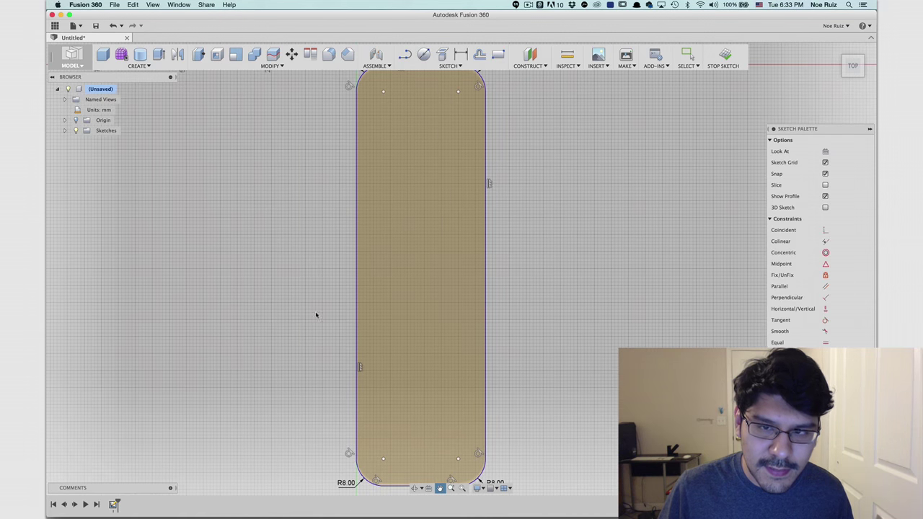
scroll(312, 267, "down", 3)
middle_click_drag(311, 239, 331, 241)
scroll(332, 241, "down", 1)
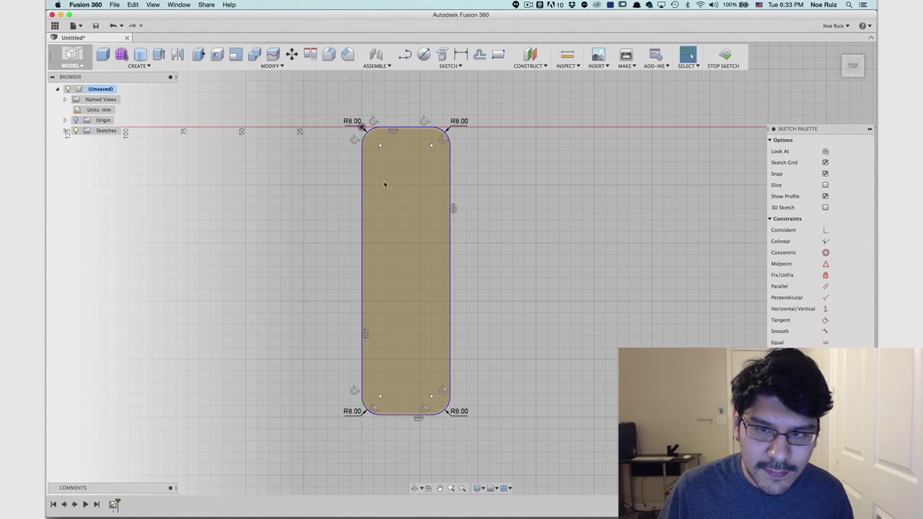
scroll(416, 223, "up", 2)
scroll(416, 169, "down", 2)
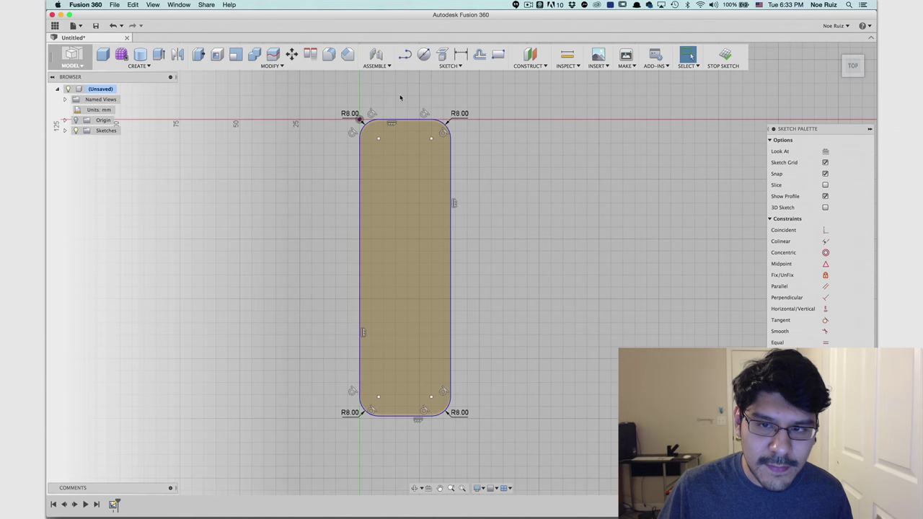
scroll(406, 177, "down", 1)
scroll(406, 175, "up", 2)
scroll(404, 175, "down", 1)
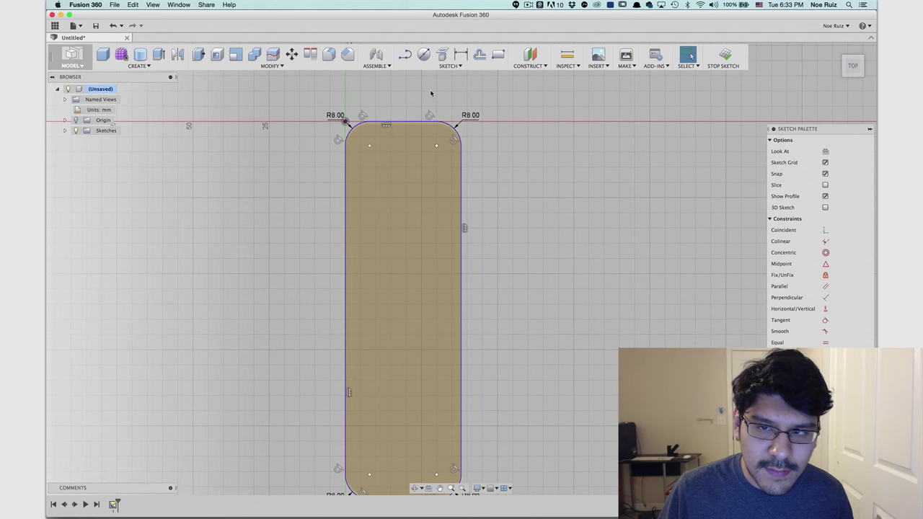
scroll(403, 184, "up", 1)
scroll(400, 183, "down", 1)
scroll(389, 167, "up", 2)
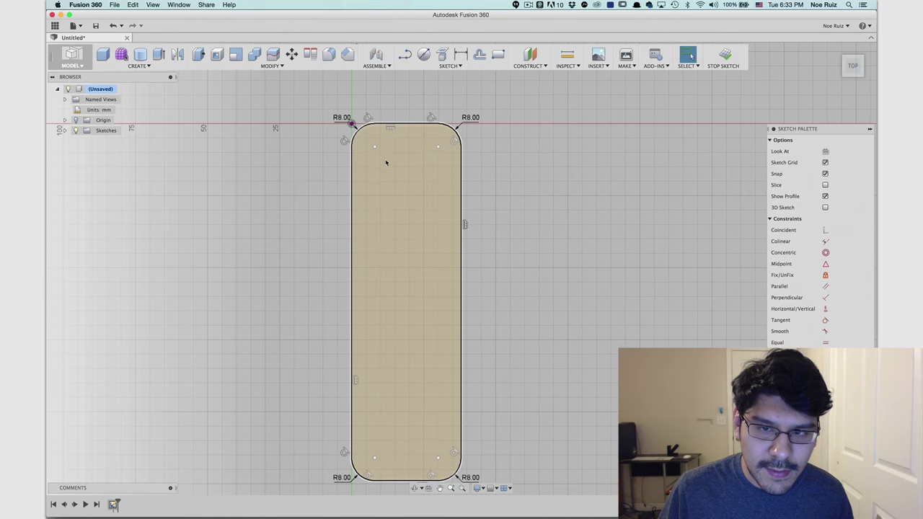
scroll(360, 137, "up", 3)
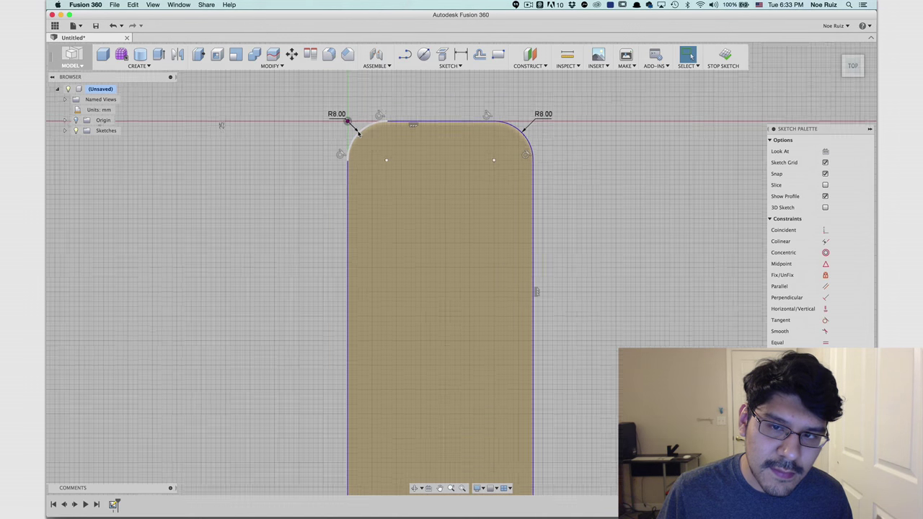
scroll(368, 165, "down", 3)
scroll(374, 142, "up", 1)
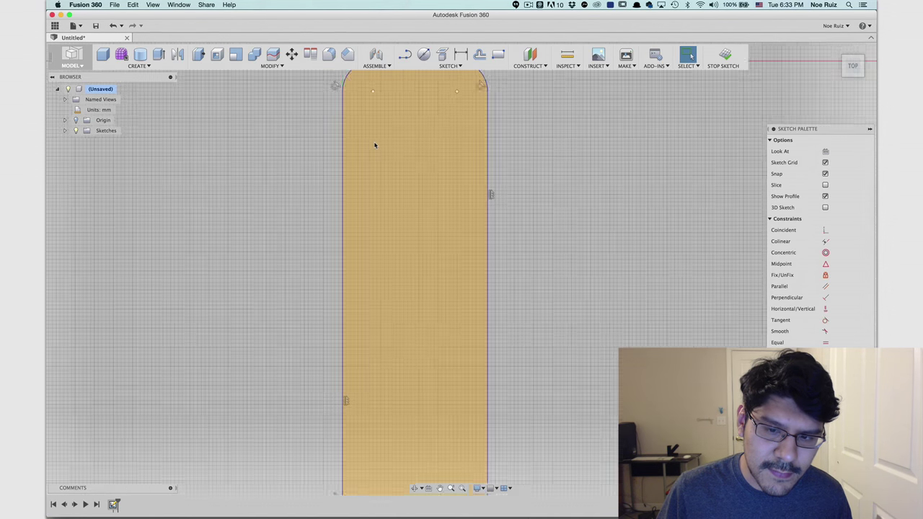
scroll(378, 147, "down", 1)
mouse_move(380, 150)
middle_mouse_down()
mouse_move(395, 245)
mouse_move(406, 253)
mouse_move(403, 197)
middle_mouse_up()
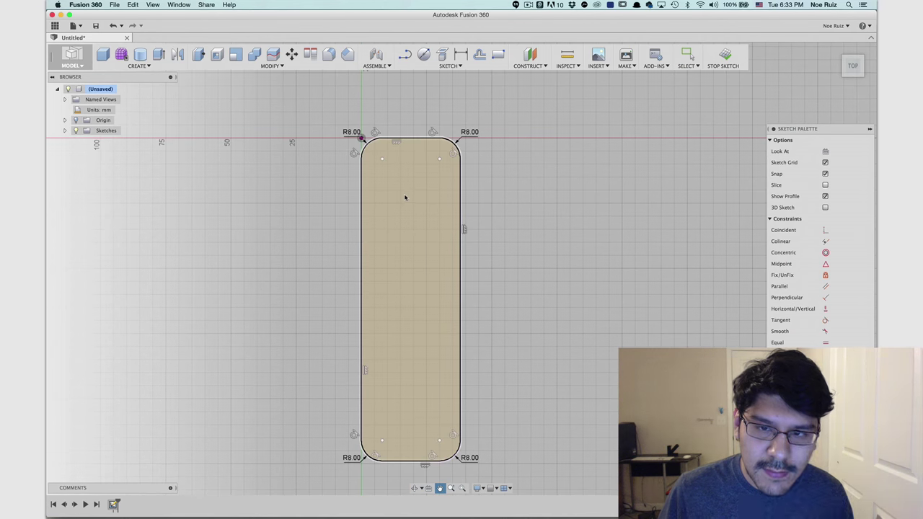
scroll(404, 196, "down", 1)
scroll(404, 196, "up", 2)
Offset the entire rounded outline 3 mm inward with the Offset tool.
left_click(403, 190)
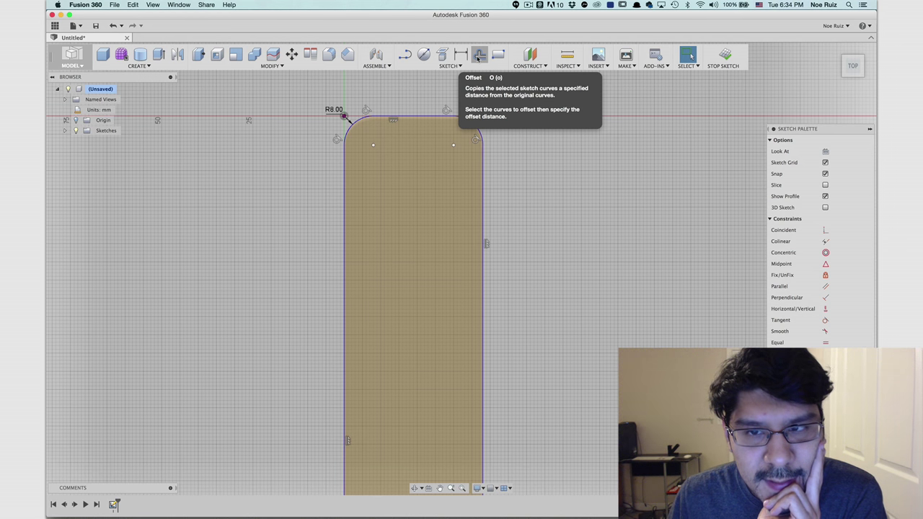
left_click(478, 57)
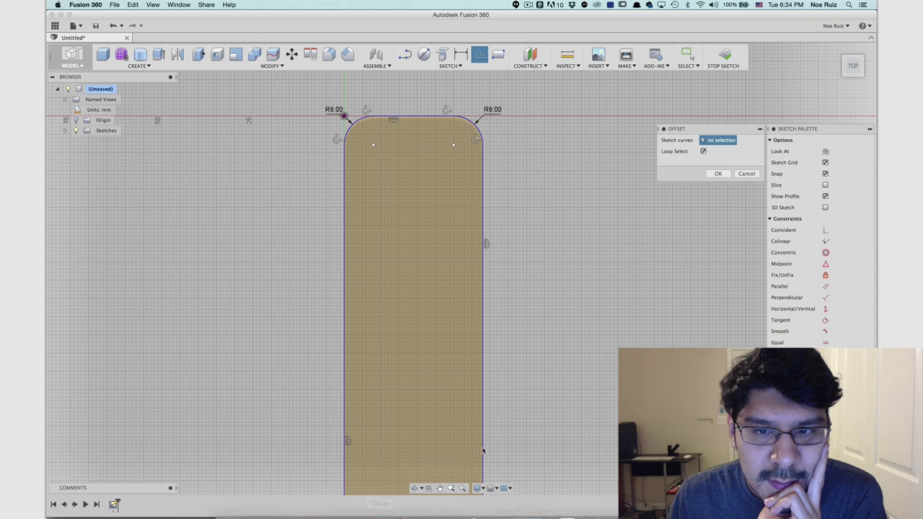
left_click(443, 121)
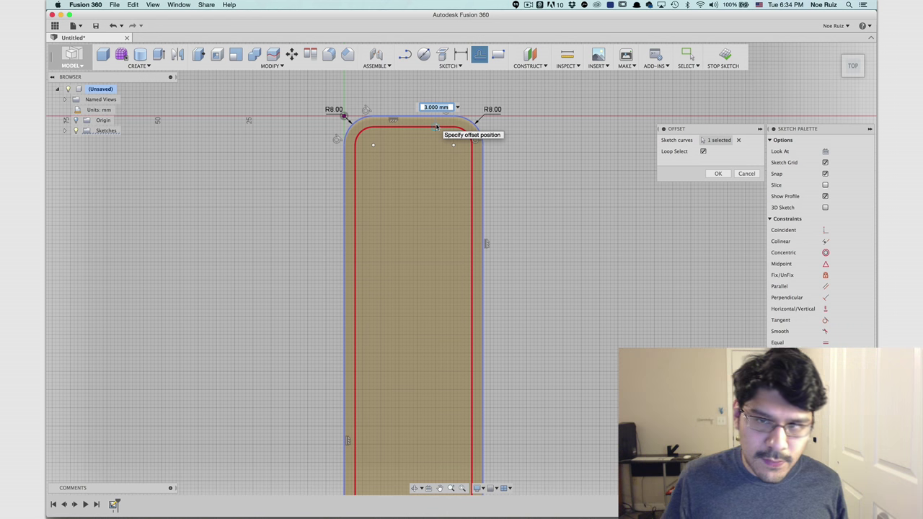
key("Return")
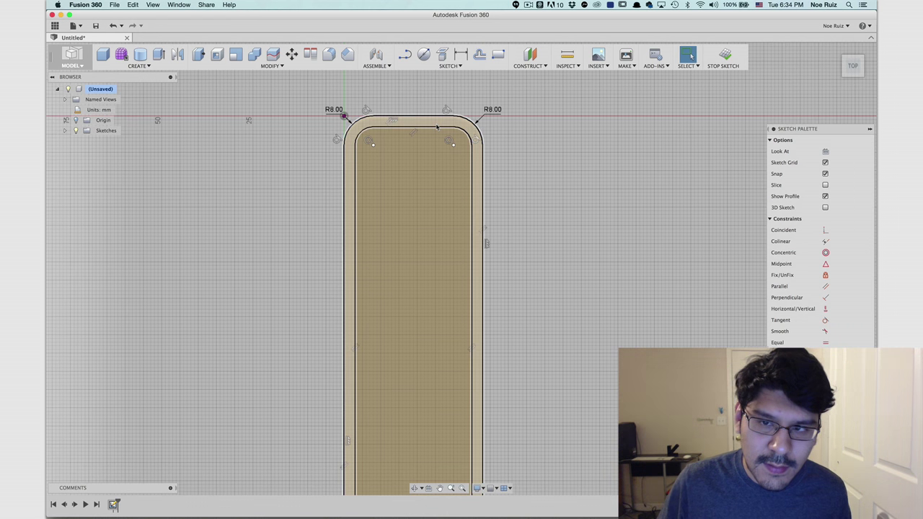
Offset the original rounded outline 2 mm outward and finish the sketch.
left_click(476, 57)
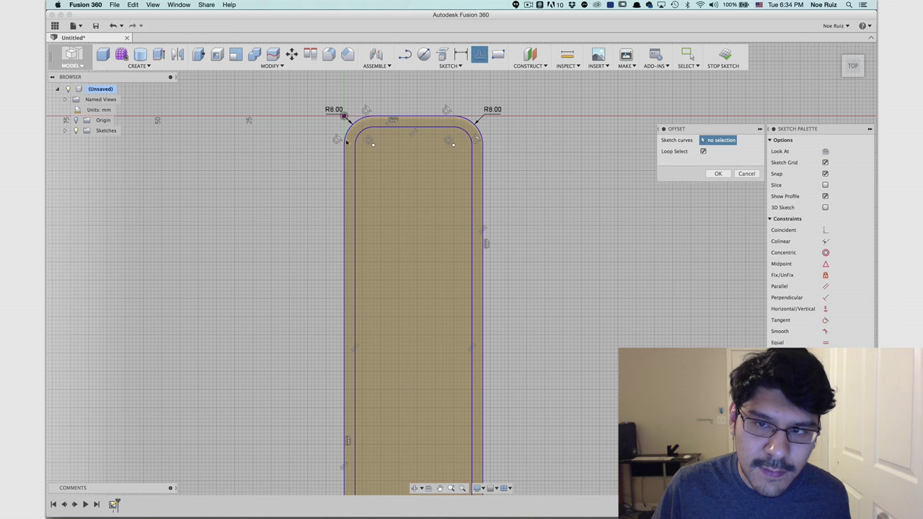
left_click(482, 195)
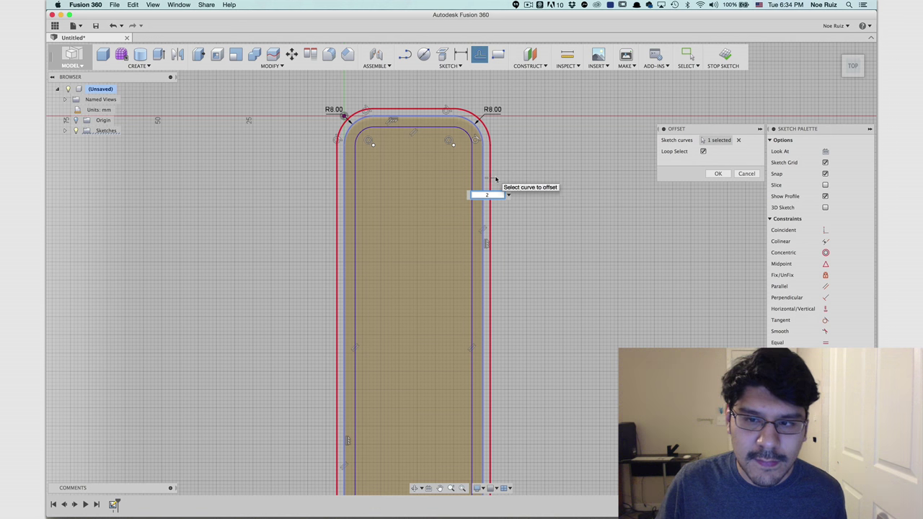
key("Return")
scroll(494, 177, "down", 5)
scroll(513, 158, "up", 5)
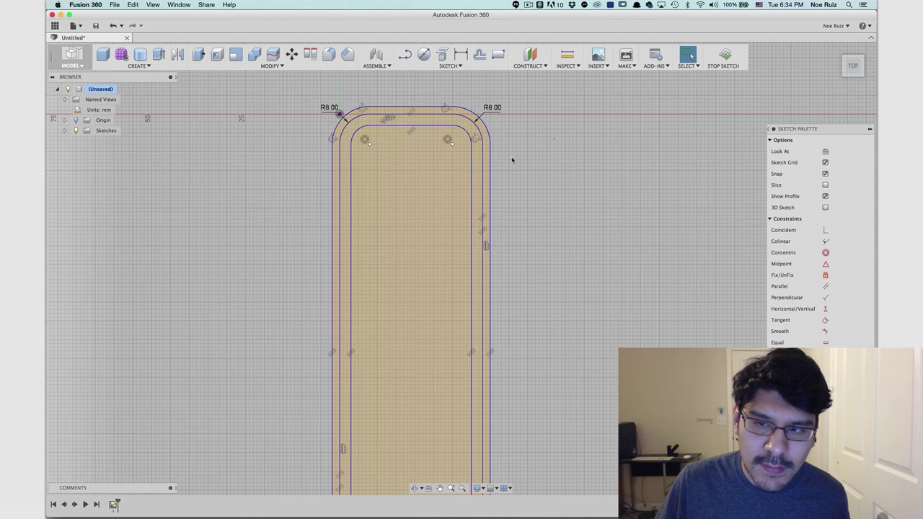
left_click(725, 55)
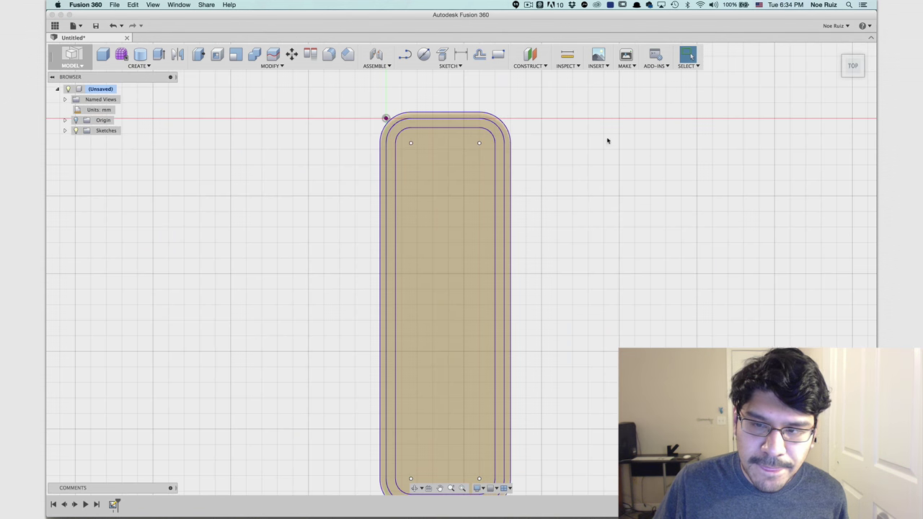
scroll(505, 245, "down", 2)
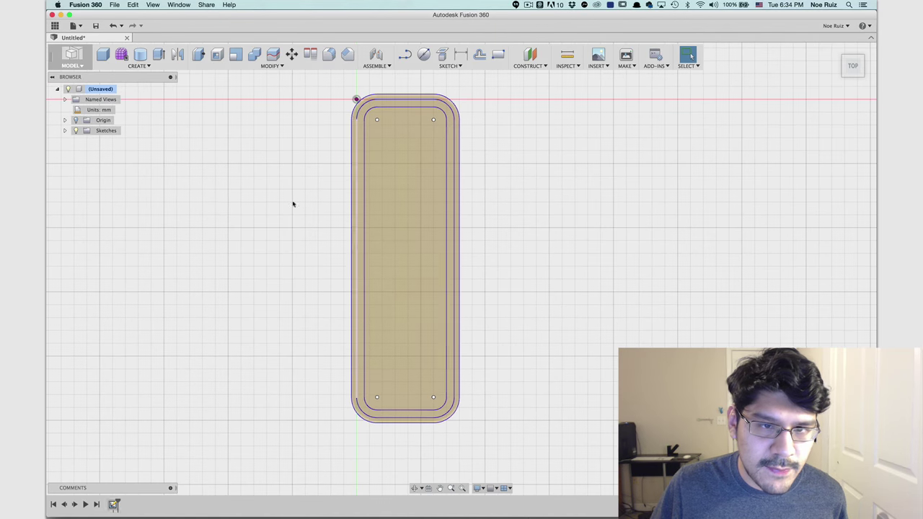
Check the remote's thickness in apple-tv-dimensions.jpg in Preview, then extrude both ring profiles between the inner and outer offsets 6.3 mm as a new body in Fusion 360.
key("super+Tab")
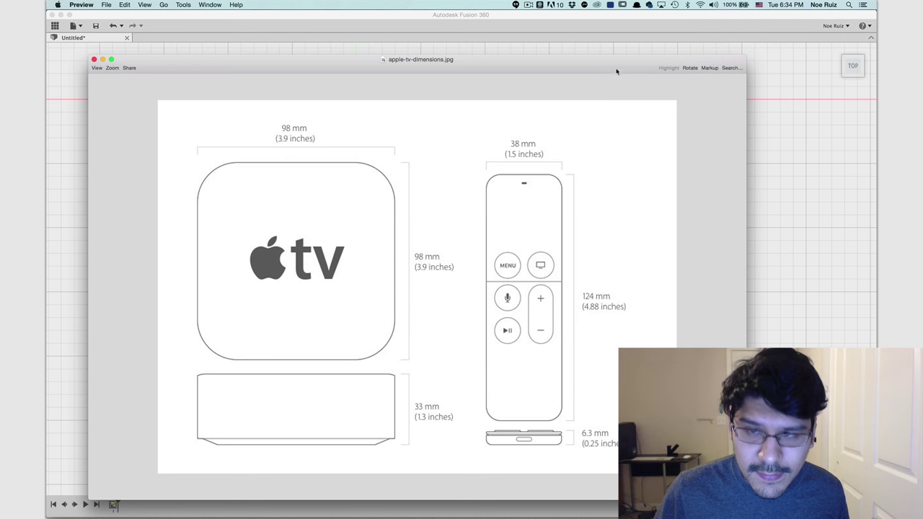
left_click(625, 19)
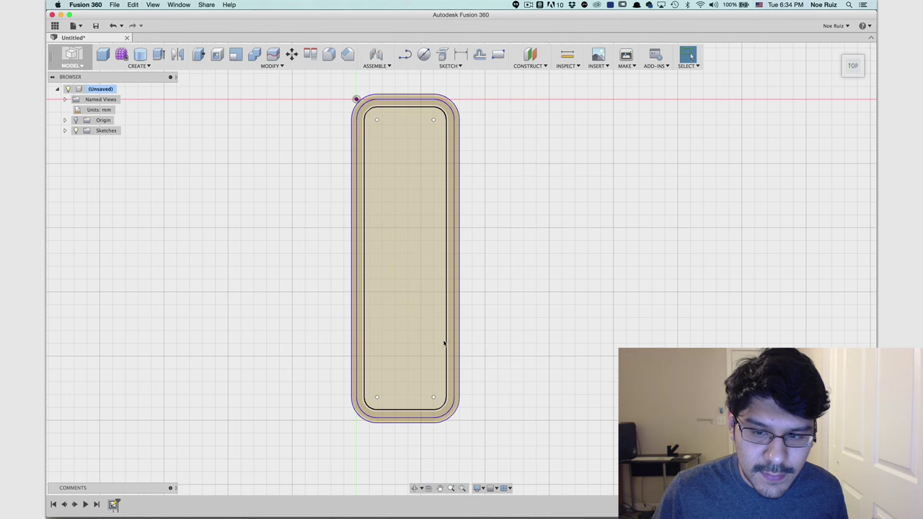
mouse_move(442, 344)
middle_mouse_down("shift")
mouse_move(439, 315)
mouse_move(473, 336)
mouse_move(467, 324)
mouse_move(469, 342)
middle_mouse_up("shift")
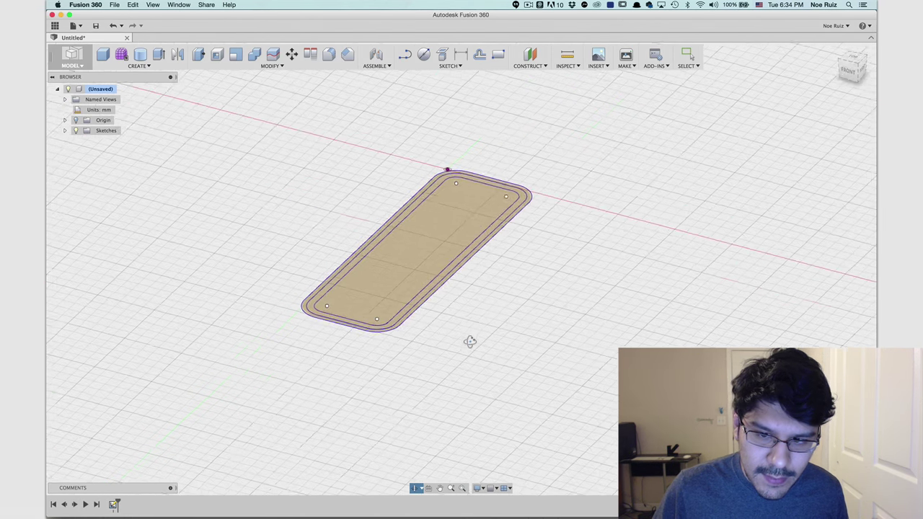
scroll(401, 319, "up", 5)
key("e")
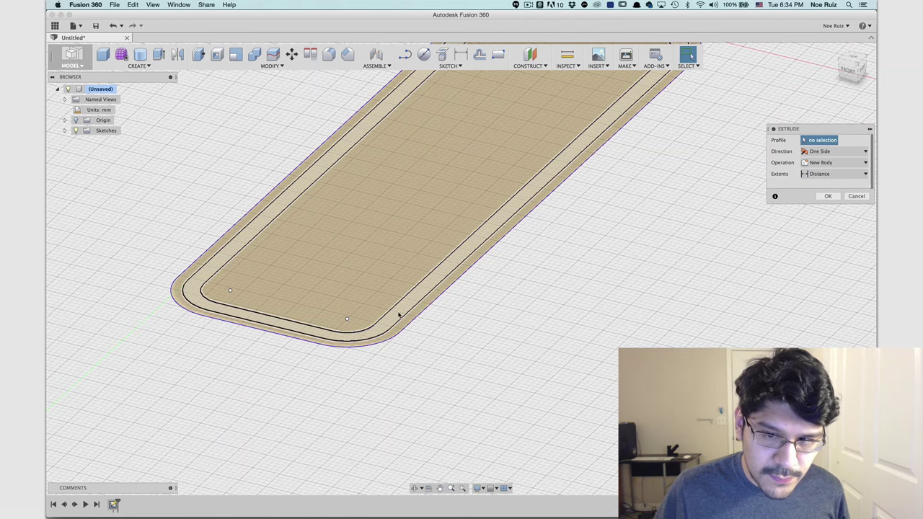
left_click(399, 312)
left_click(408, 319)
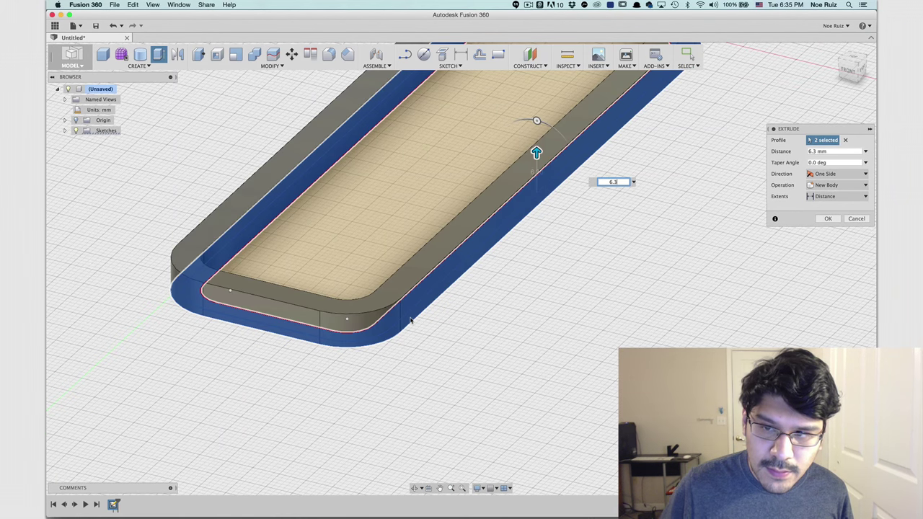
scroll(410, 319, "down", 3)
middle_click_drag(461, 301, 497, 301, "shift")
scroll(475, 188, "up", 4)
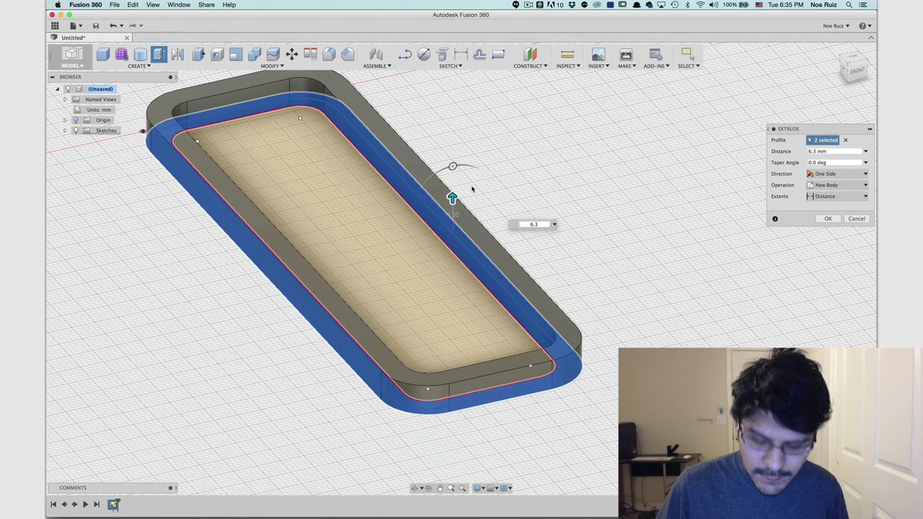
key("Return")
scroll(532, 209, "down", 2)
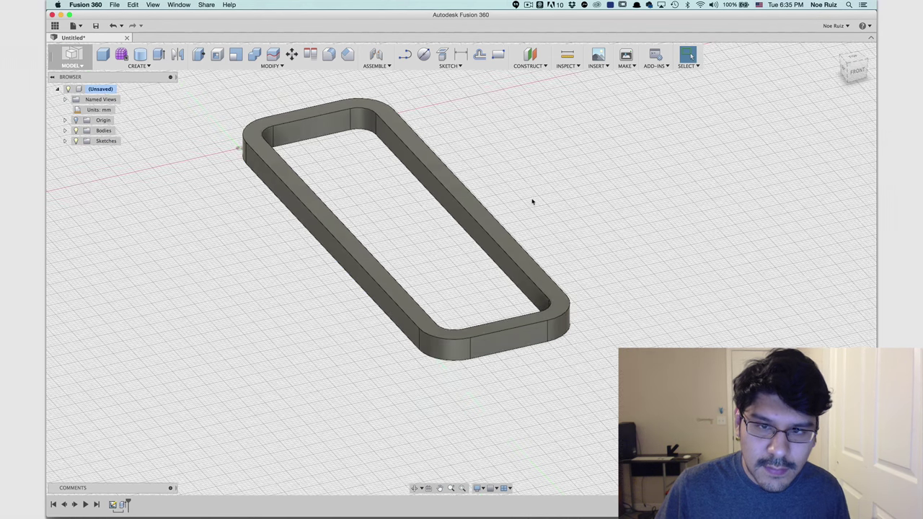
List the design's bodies and sketches and make the outline sketch visible again on the underside of the frame.
mouse_move(574, 216)
middle_mouse_down("shift")
mouse_move(531, 206)
mouse_move(496, 222)
mouse_move(548, 221)
mouse_move(558, 237)
mouse_move(586, 223)
middle_mouse_up("shift")
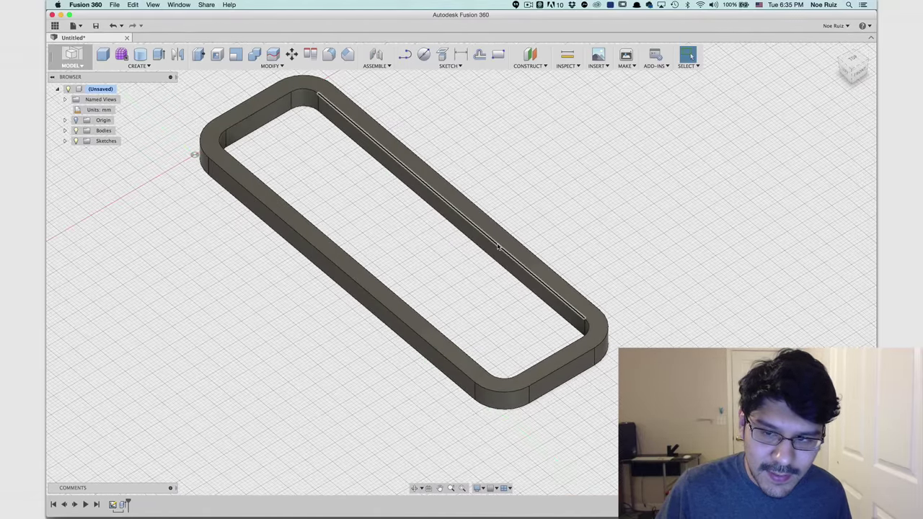
scroll(497, 258, "up", 5)
scroll(497, 258, "down", 5)
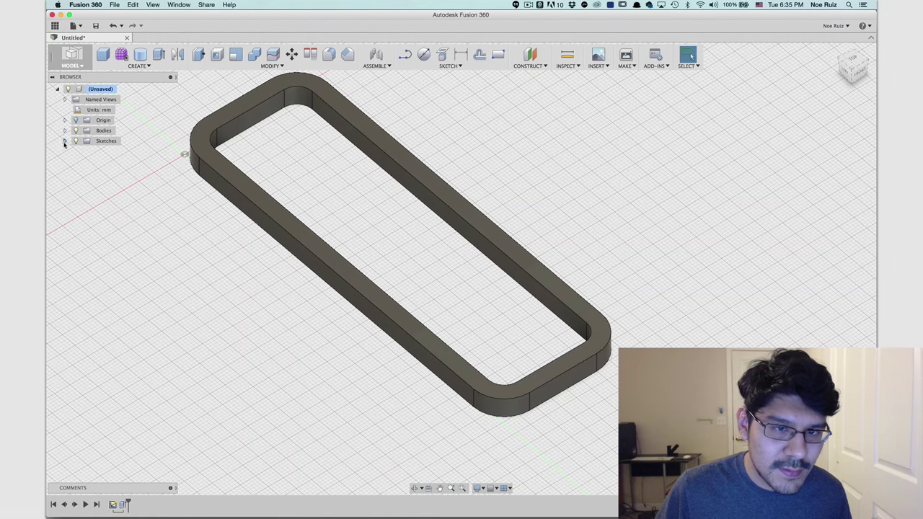
left_click(64, 141)
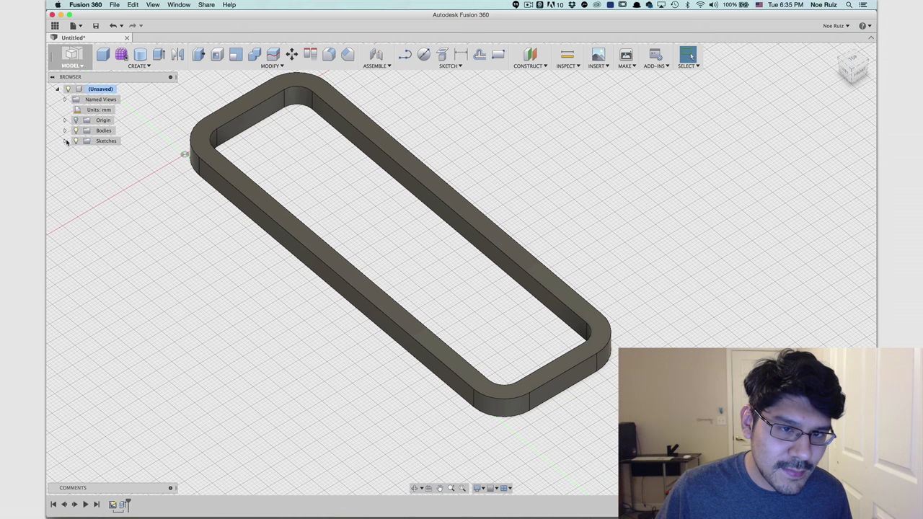
left_click(64, 142)
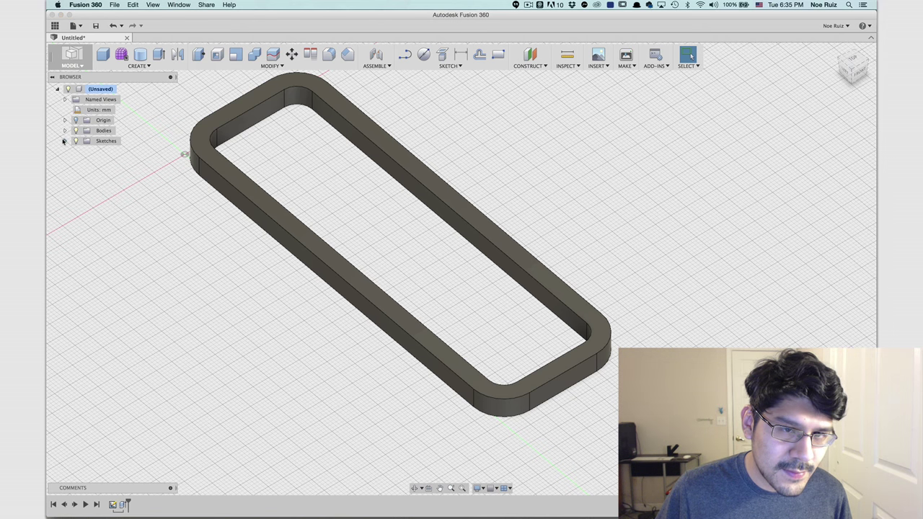
left_click(64, 141)
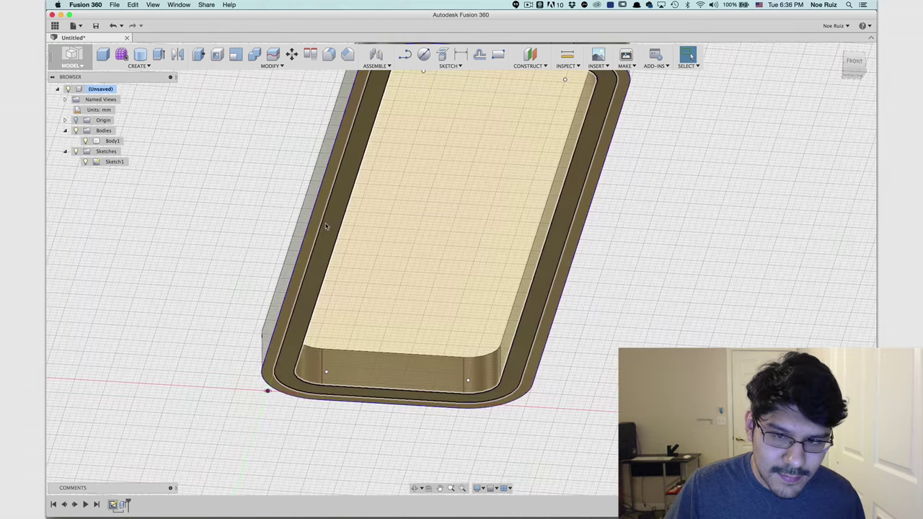
scroll(325, 226, "down", 2)
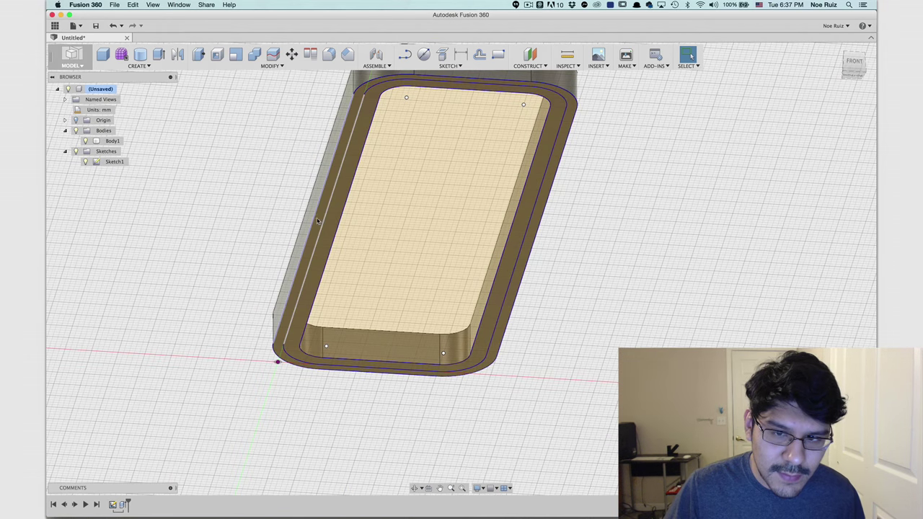
key("e")
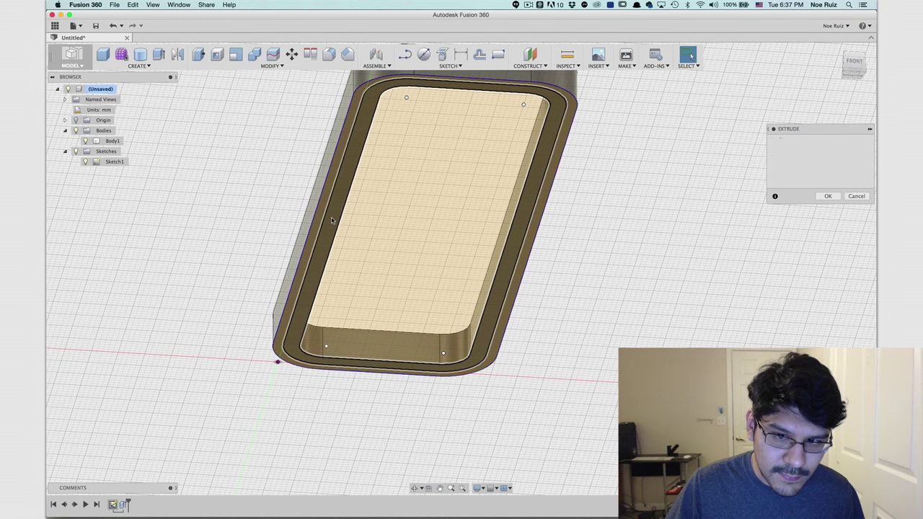
left_click(331, 220)
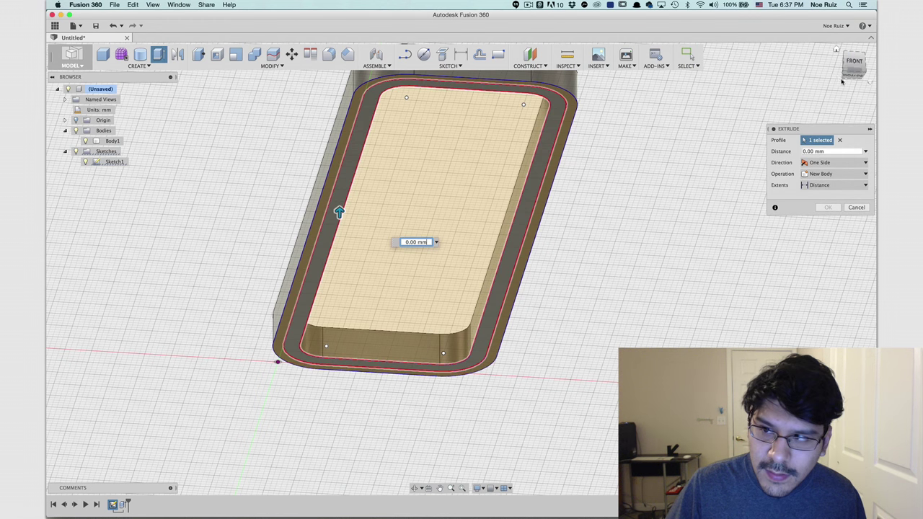
left_click(853, 61)
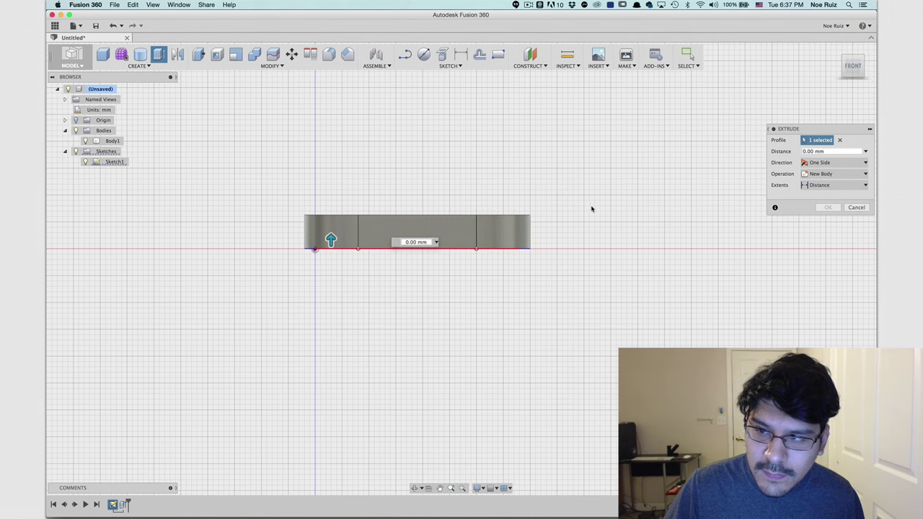
left_click(830, 162)
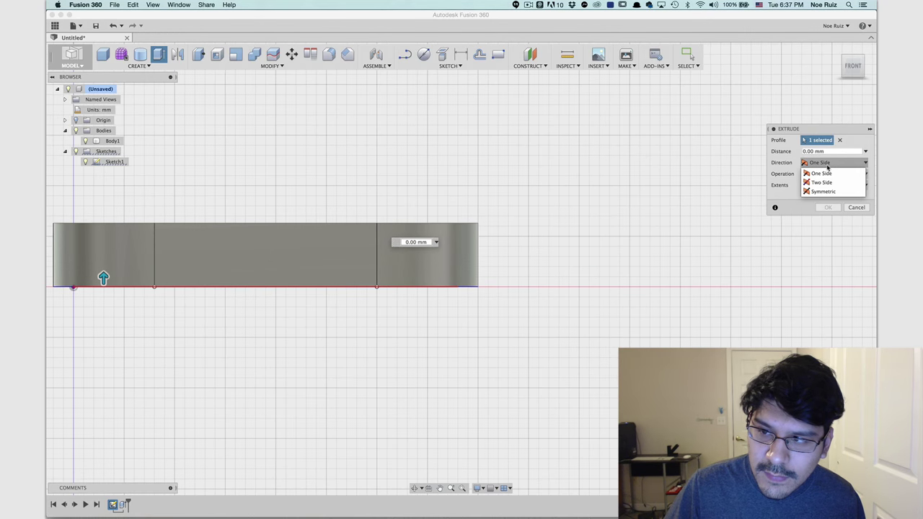
left_click(822, 183)
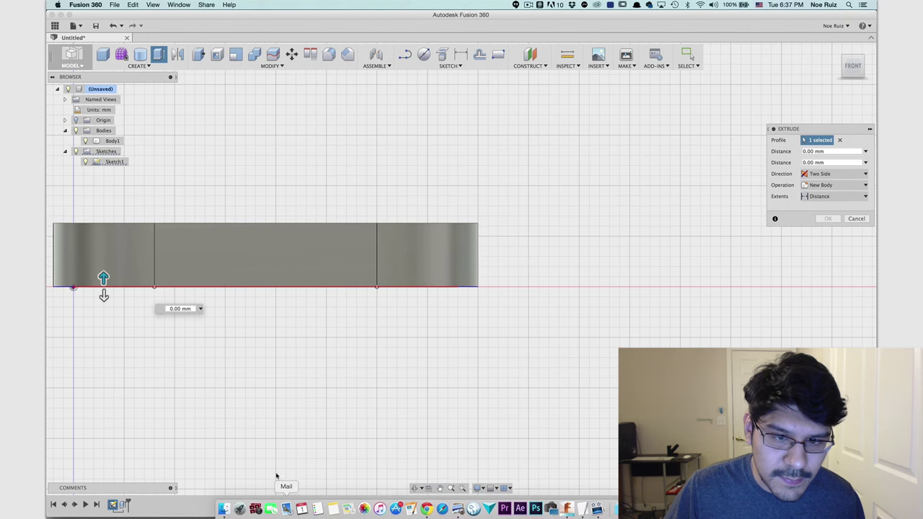
middle_click_drag(143, 331, 226, 342)
scroll(137, 281, "up", 5)
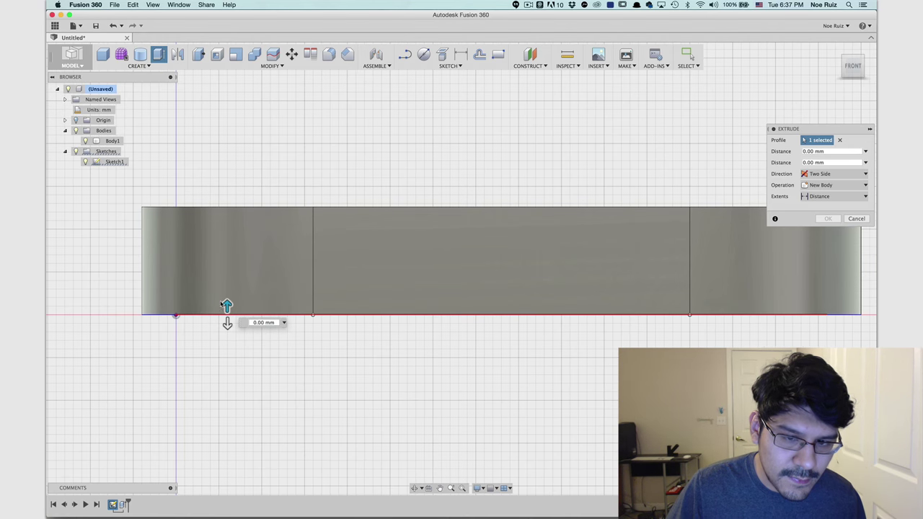
scroll(225, 304, "down", 5)
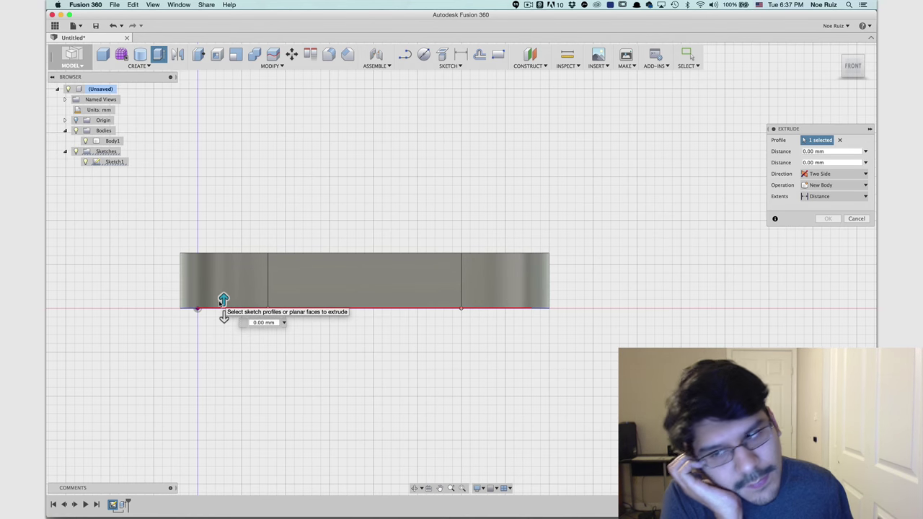
key("Escape")
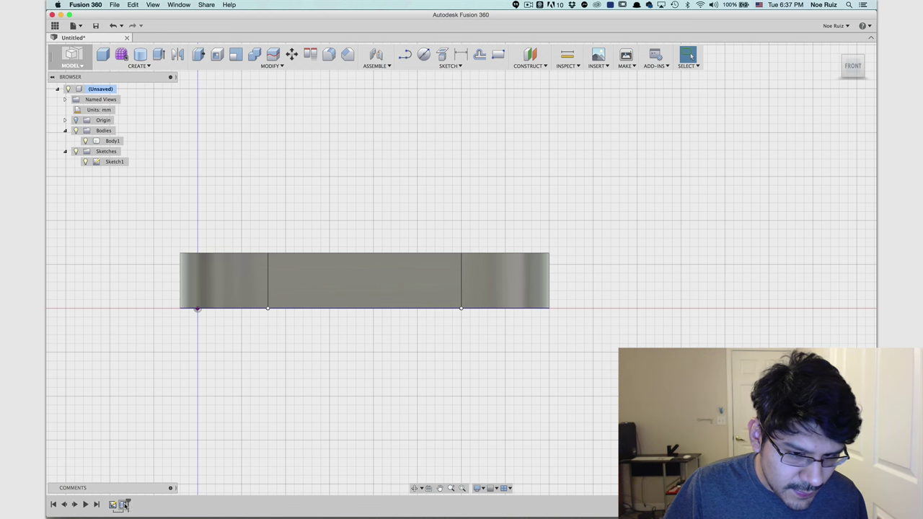
Edit the frame's extrusion and set its distance to 6.3+2 mm.
double_click(124, 505)
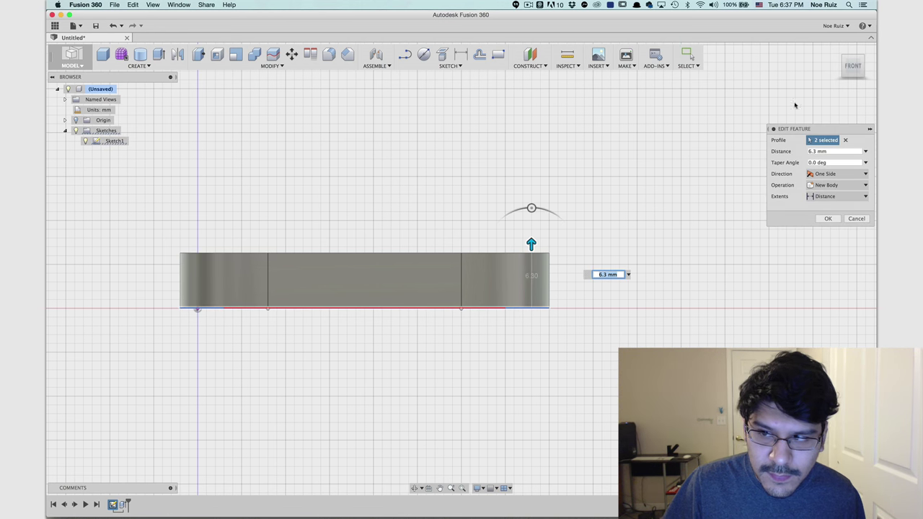
left_click(811, 151)
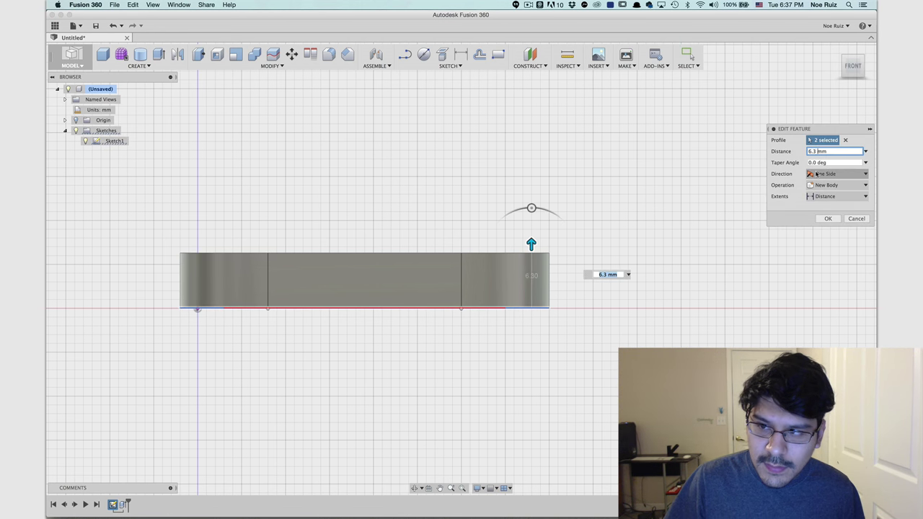
type("+1")
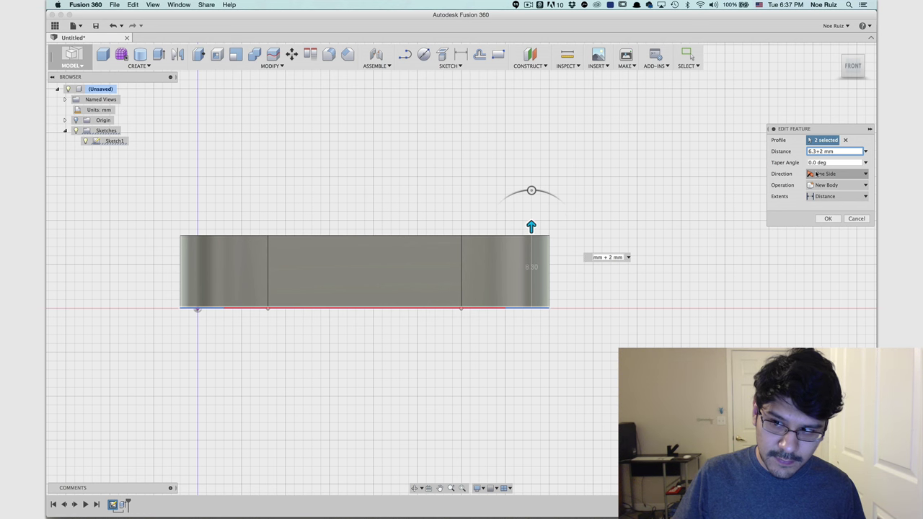
key("Return")
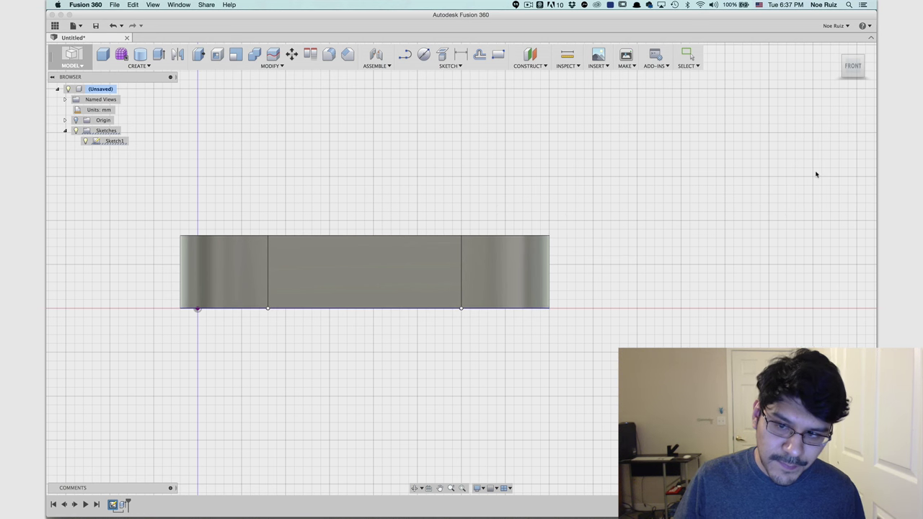
Start a two-sided extrude cut of the inner ring profile on the frame's underside, with distances of 7.5 mm and -1 mm.
middle_click_drag(204, 249, 168, 343, "shift")
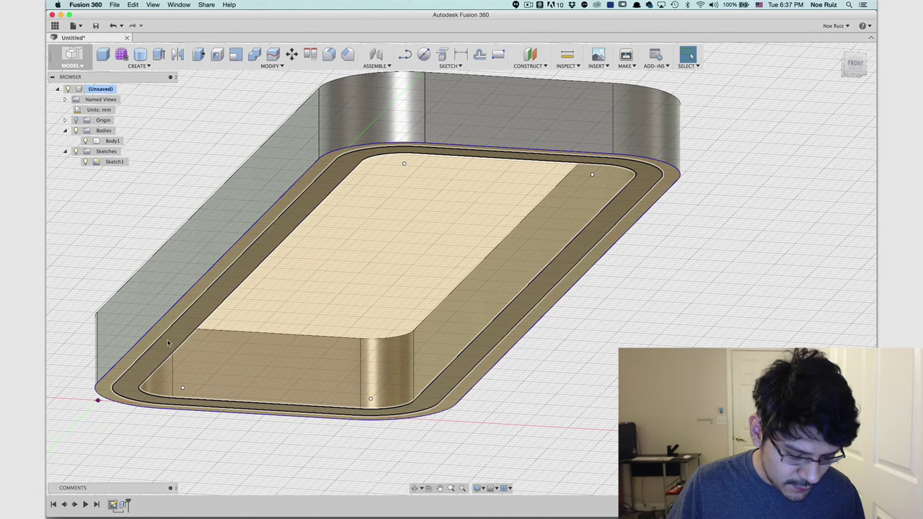
left_click(173, 339)
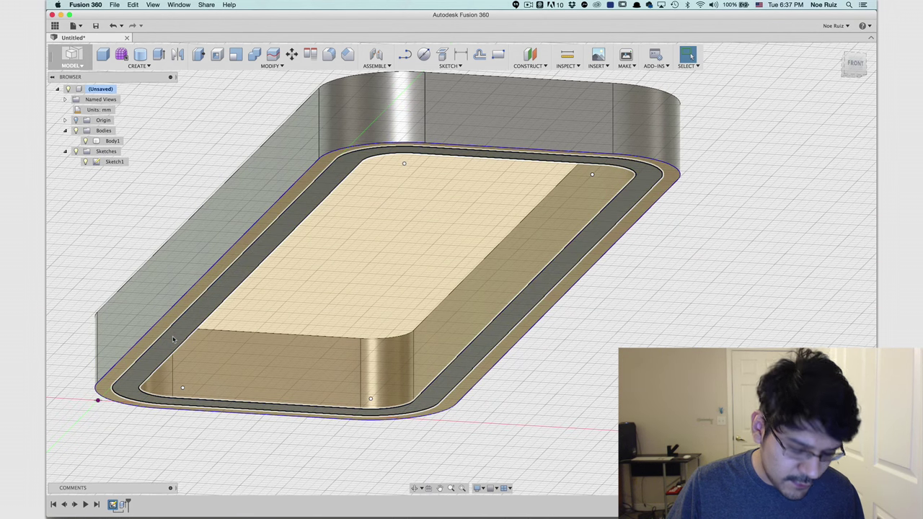
key("e")
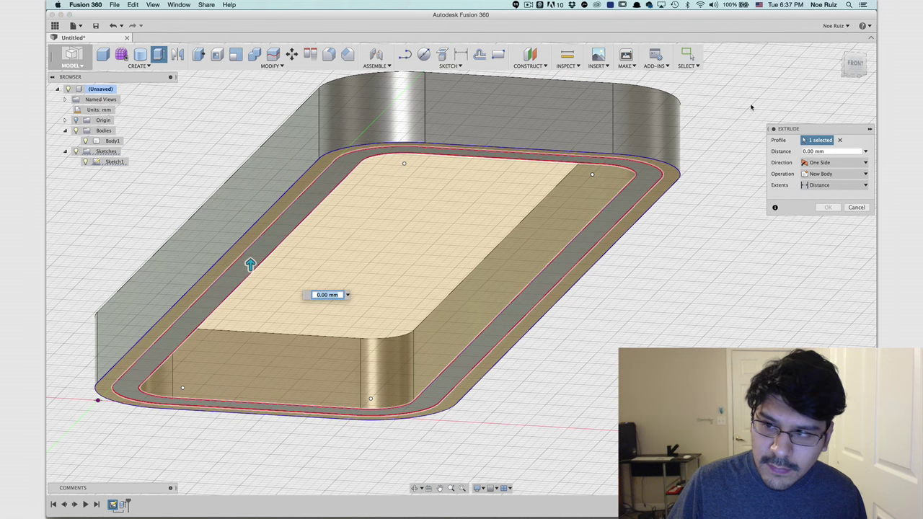
left_click(831, 163)
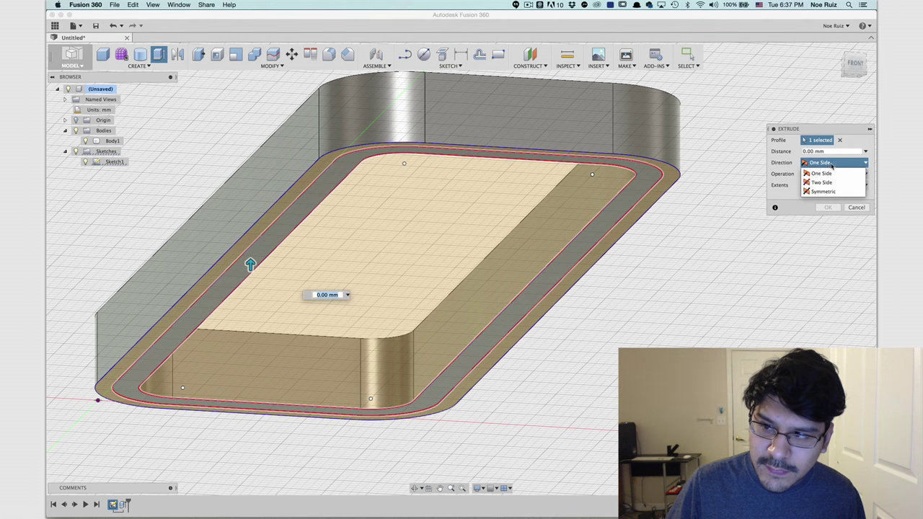
left_click(821, 183)
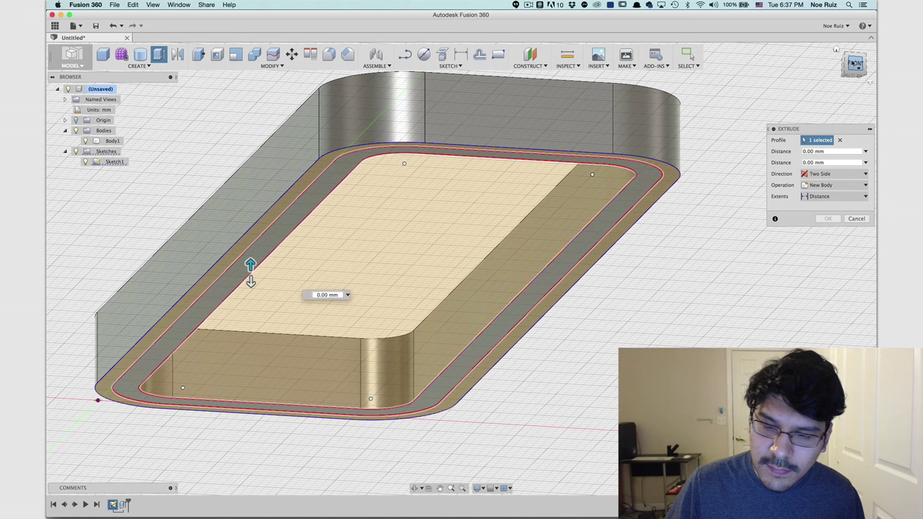
left_click(853, 64)
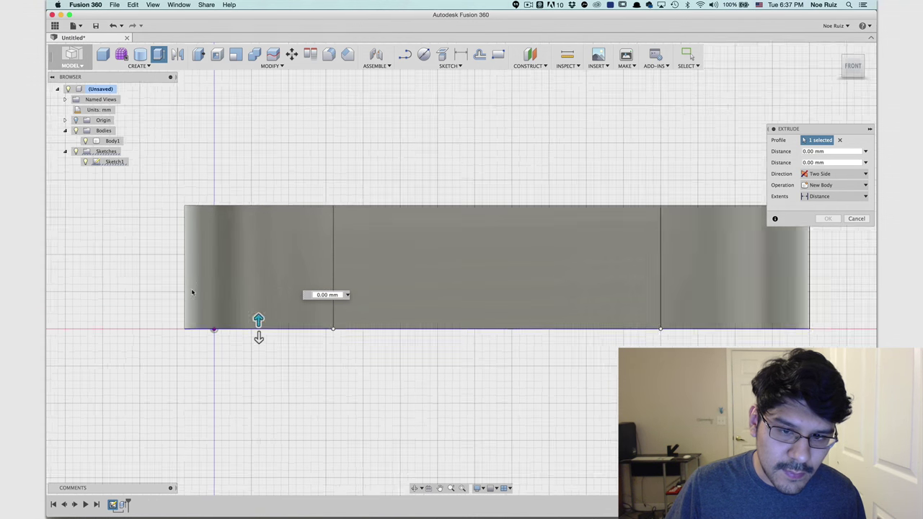
left_click_drag(264, 325, 266, 200)
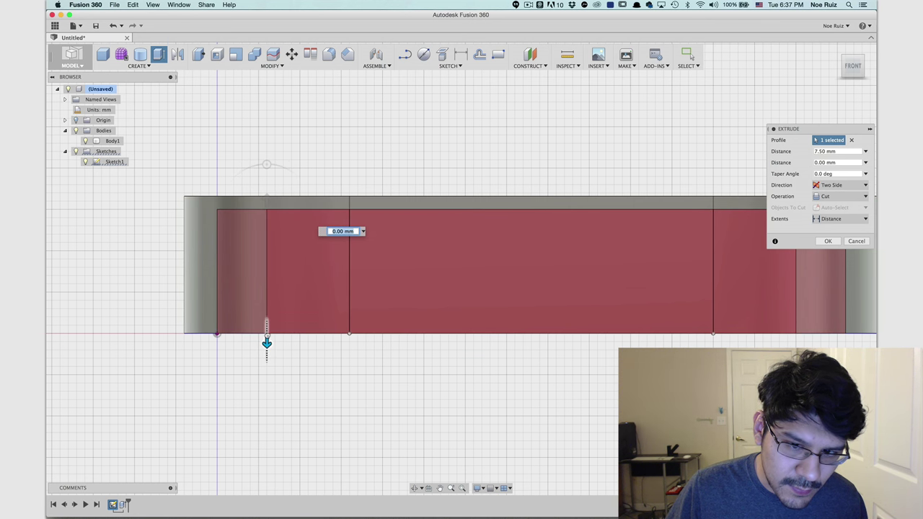
left_click_drag(266, 339, 266, 308)
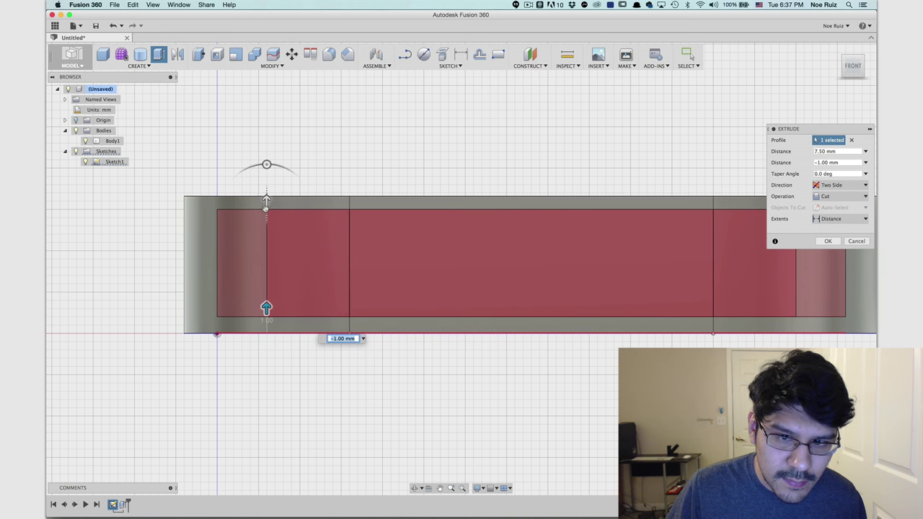
Set the cut's first distance to 7.3 mm, review the preview and complete the internal groove cut.
left_click_drag(266, 202, 266, 207)
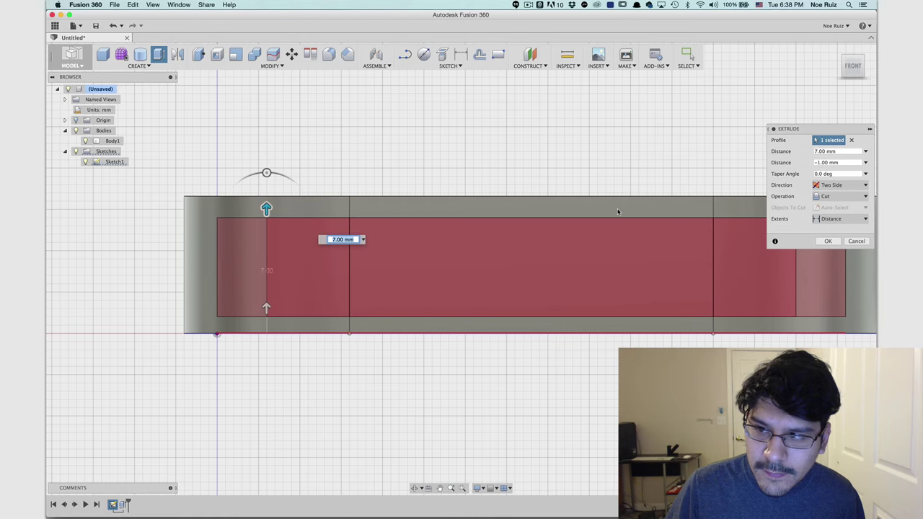
scroll(599, 204, "down", 3)
middle_click_drag(546, 195, 521, 185, "shift")
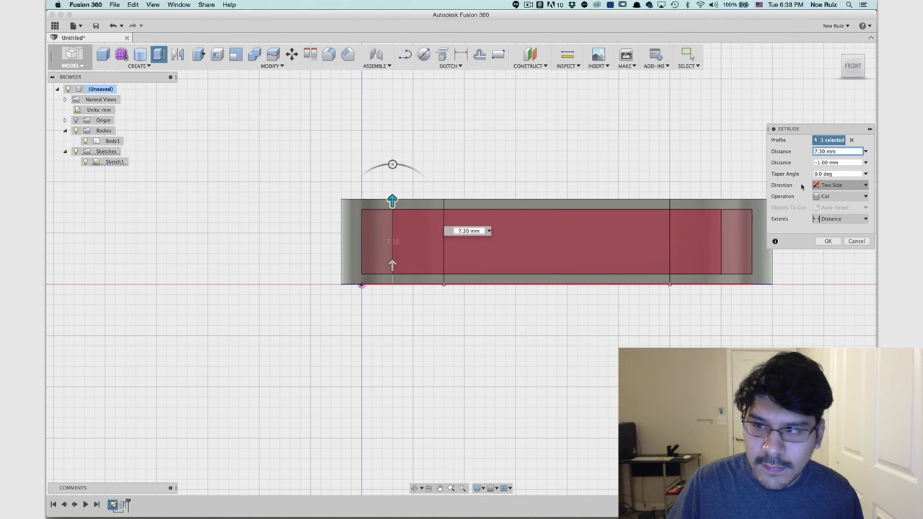
scroll(522, 168, "down", 2)
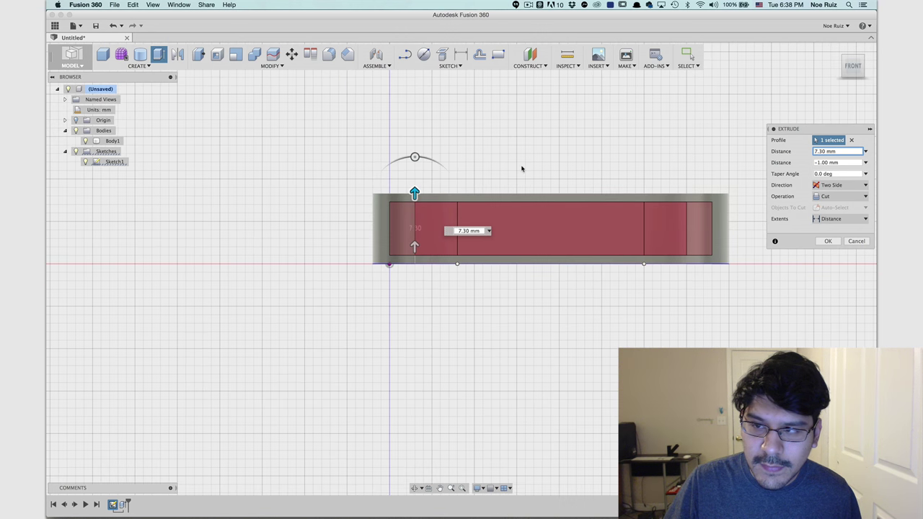
left_click(415, 245)
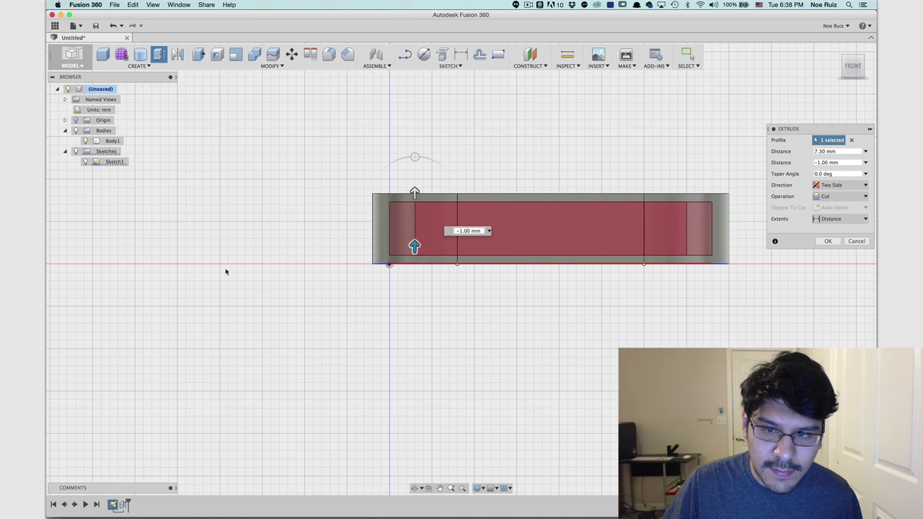
mouse_move(226, 272)
middle_mouse_down("shift")
mouse_move(251, 277)
mouse_move(224, 280)
middle_mouse_up("shift")
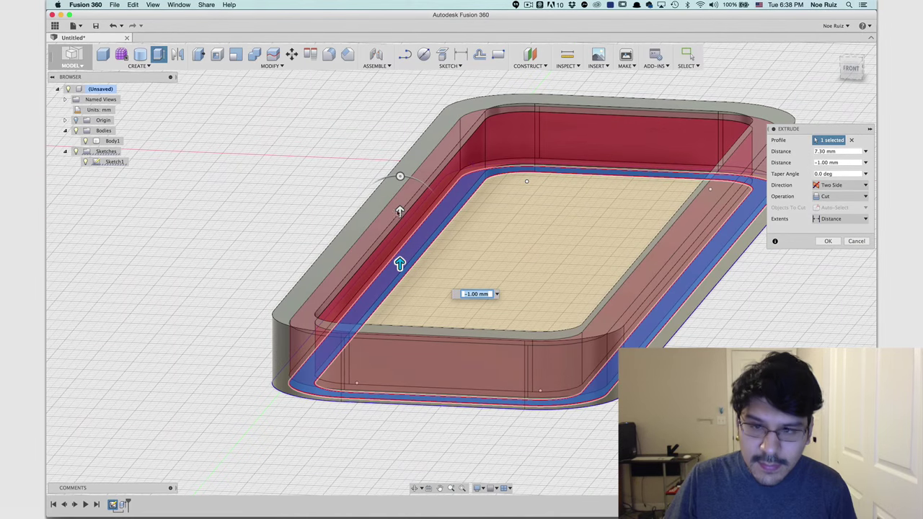
key("Return")
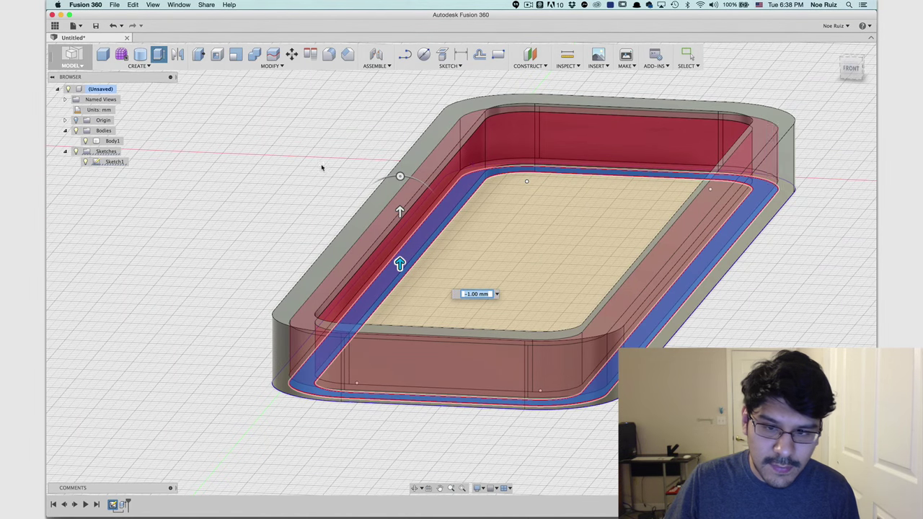
Hide the outline sketch and examine the frame's internal groove from below and above.
middle_click_drag(279, 220, 285, 202, "shift")
scroll(394, 244, "up", 8)
scroll(394, 245, "down", 8)
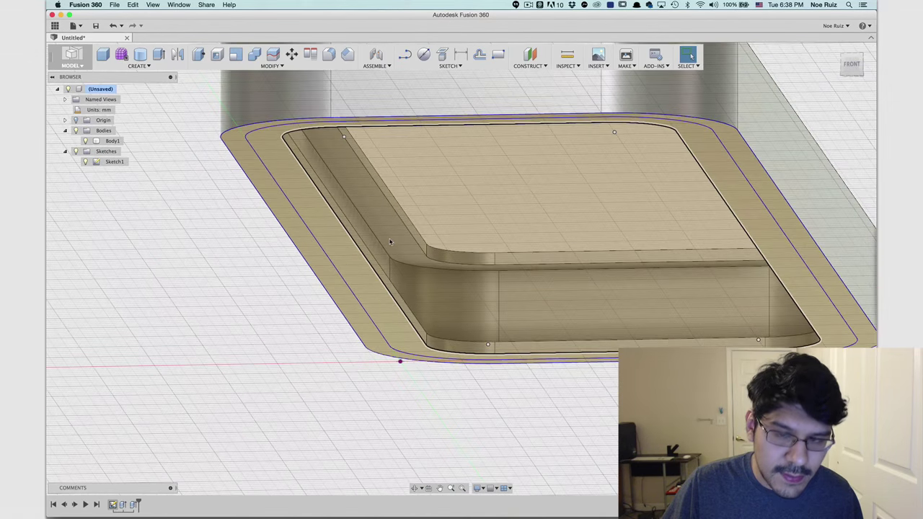
left_click(85, 142)
left_click(85, 141)
left_click(85, 161)
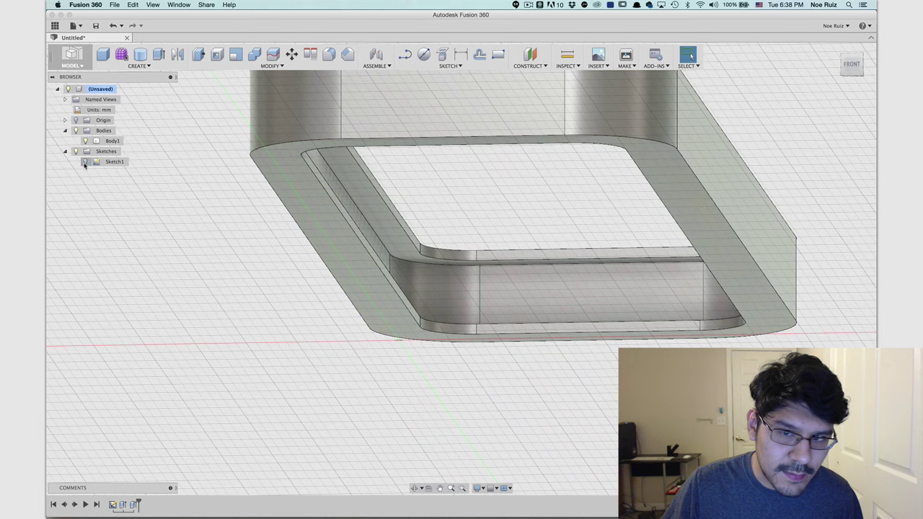
mouse_move(246, 245)
middle_mouse_down("shift")
mouse_move(291, 249)
mouse_move(193, 225)
mouse_move(186, 241)
middle_mouse_up("shift")
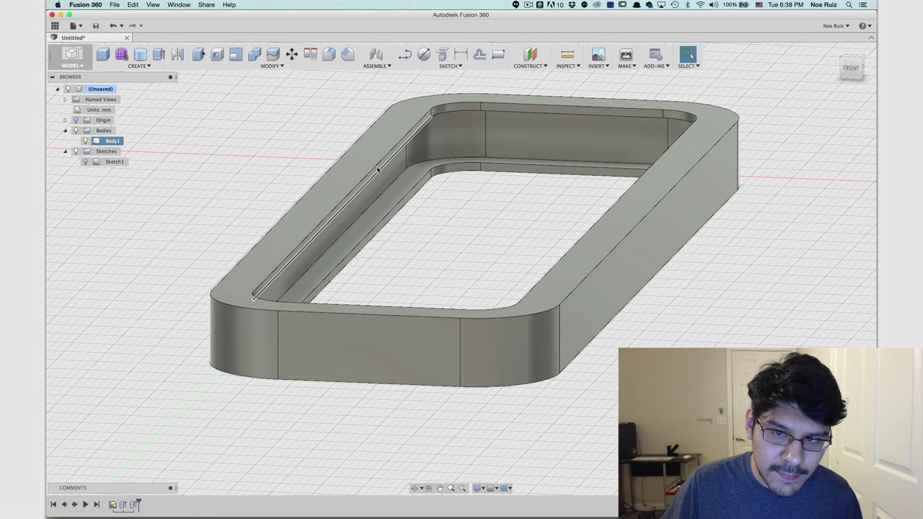
middle_click_drag(226, 174, 230, 156, "shift")
scroll(439, 236, "down", 3)
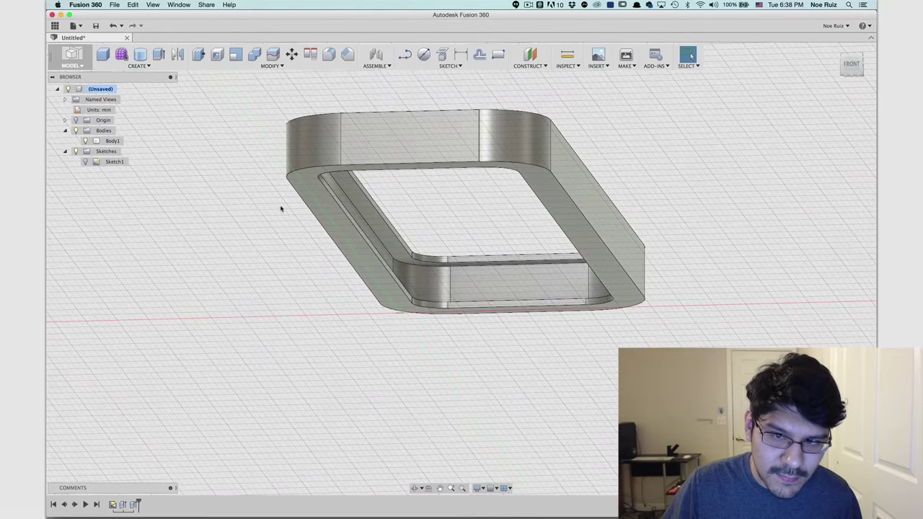
middle_click_drag(281, 209, 289, 234, "shift")
scroll(415, 319, "up", 3)
scroll(393, 332, "down", 2)
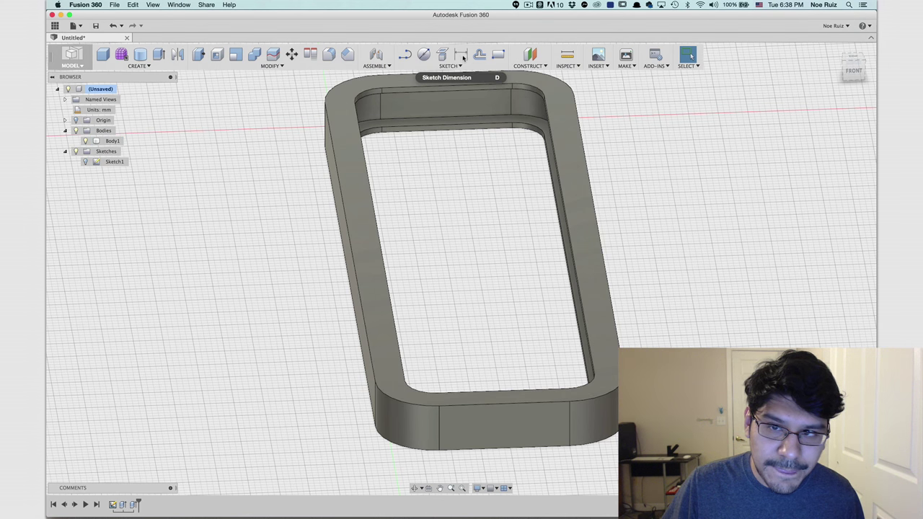
Start a sketch on the frame's upper ring face with the Project tool.
left_click(458, 66)
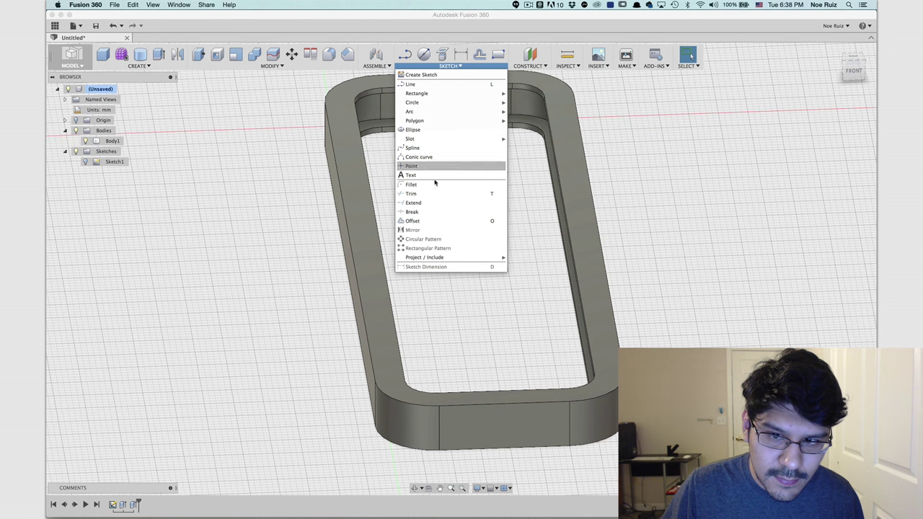
mouse_move(447, 258)
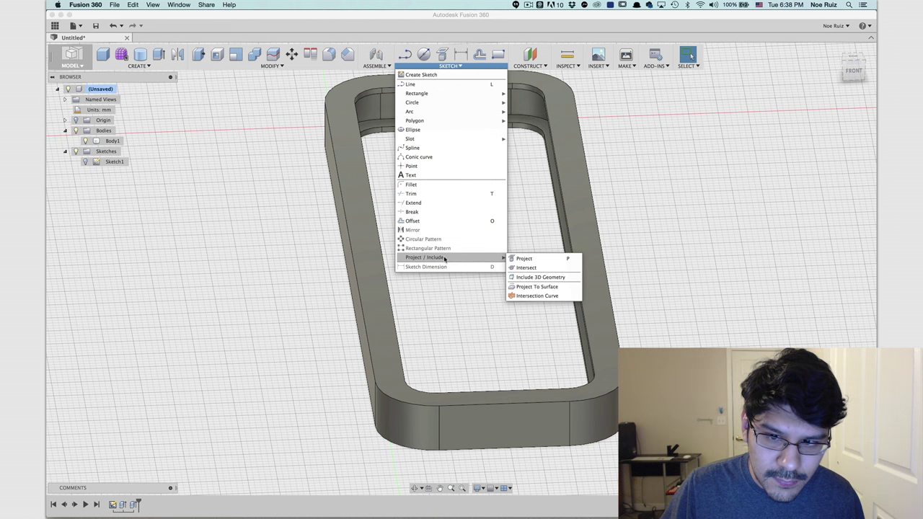
left_click(535, 259)
left_click(346, 200)
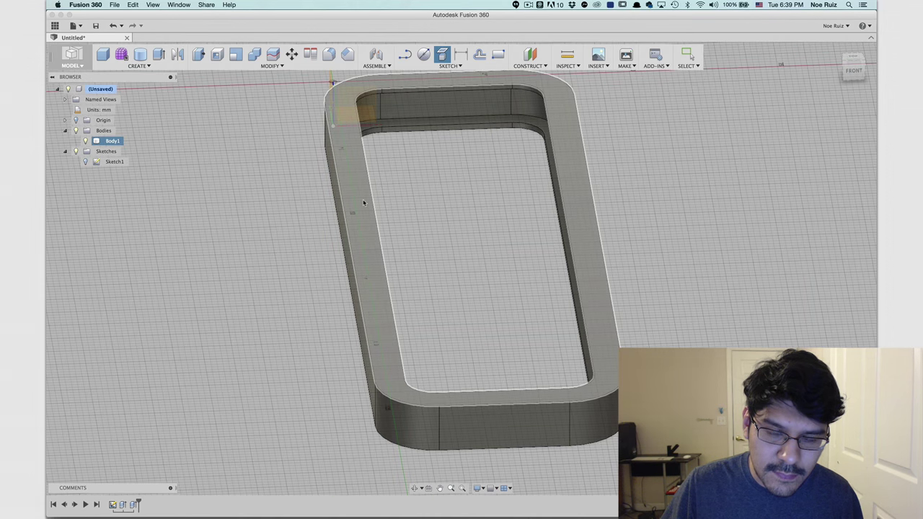
left_click(361, 201)
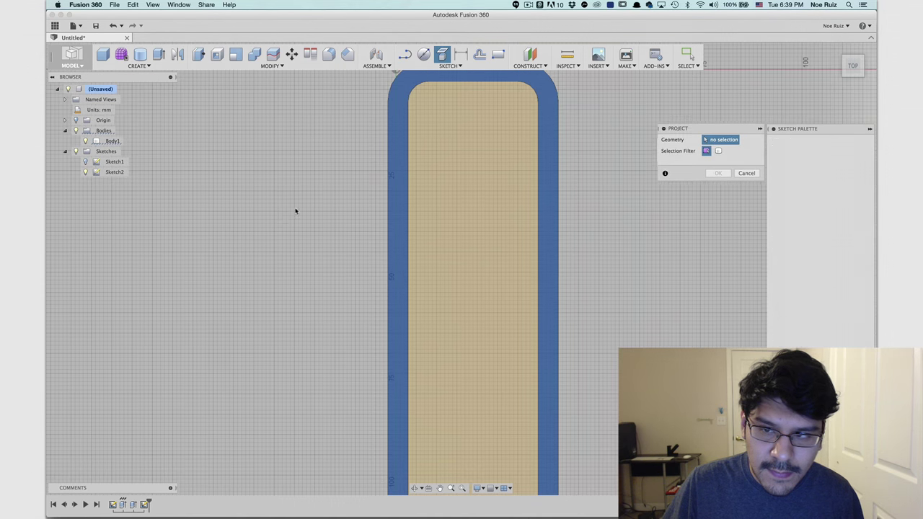
middle_click_drag(359, 143, 326, 191)
scroll(367, 83, "up", 4)
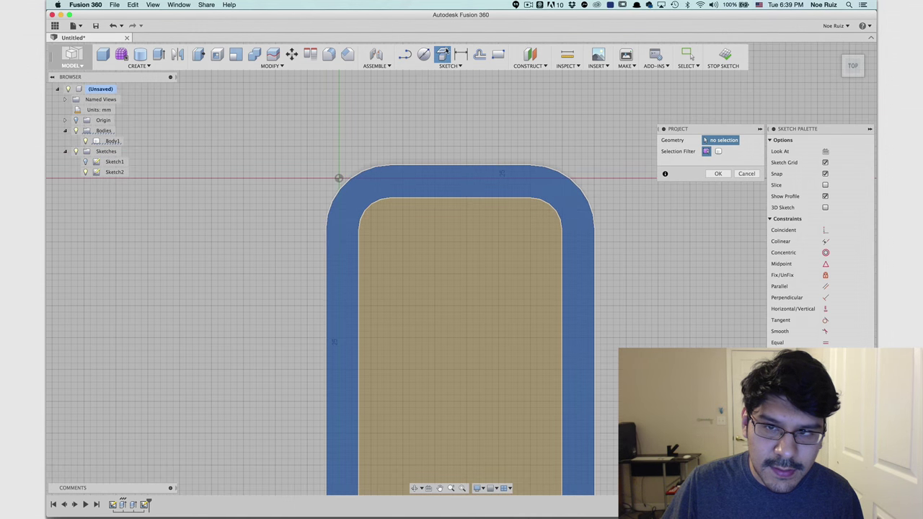
Offset the outline of the frame's inner opening 2 mm outward and finish the sketch.
left_click(460, 55)
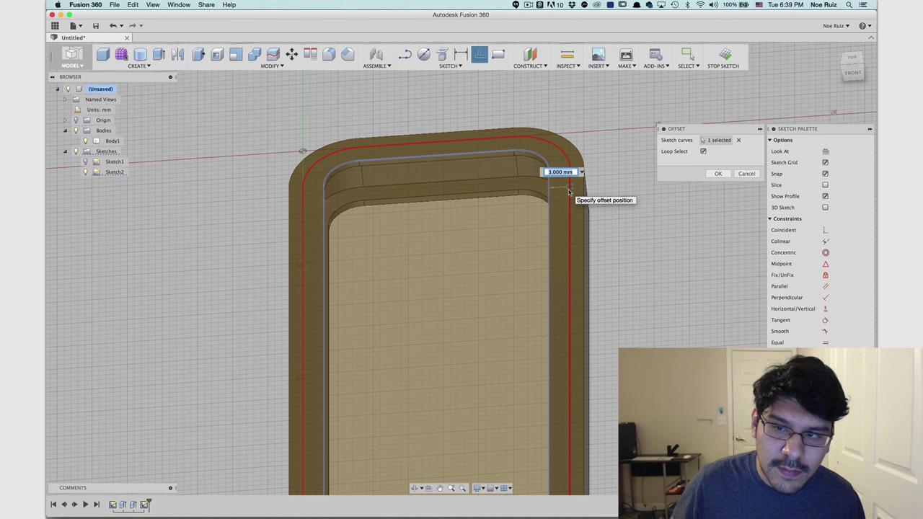
type("2")
key("Return")
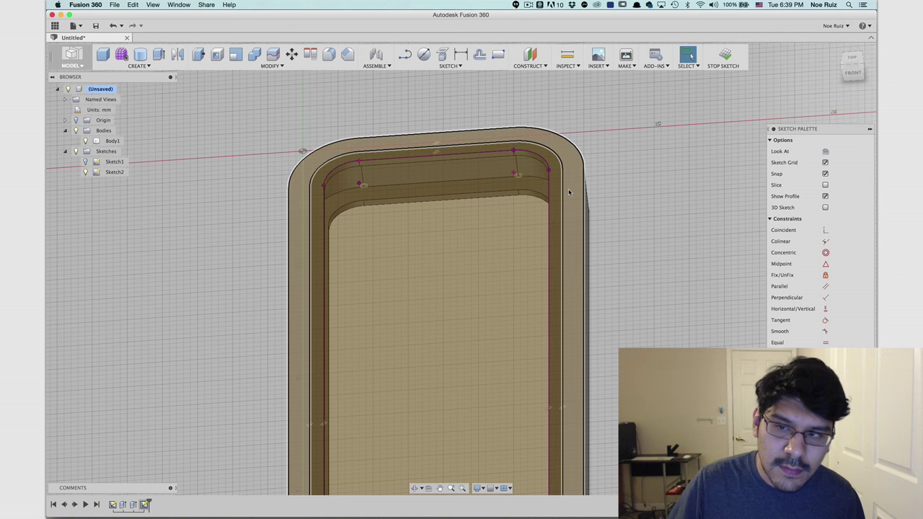
scroll(551, 205, "up", 2)
left_click(720, 64)
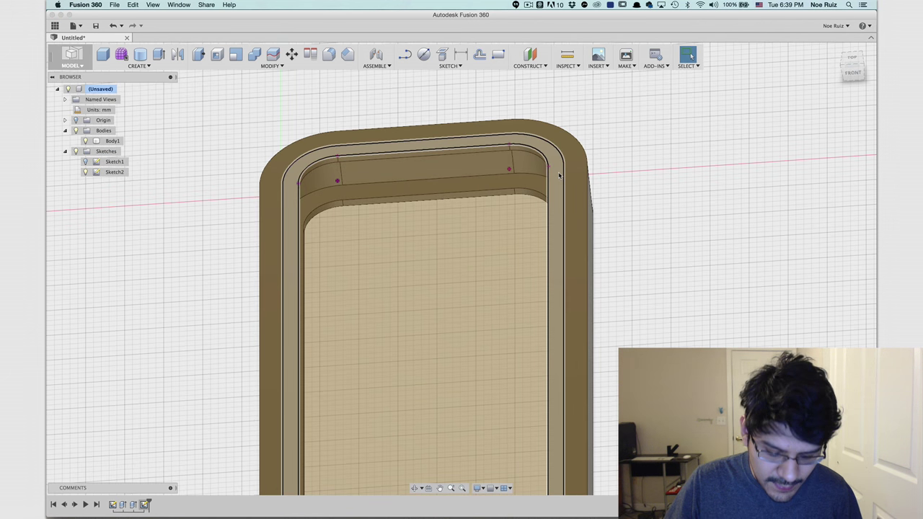
Extrude the 2 mm ring profile around the opening to the underside of the upper lip, cutting the lip narrower.
key("e")
left_click(545, 426)
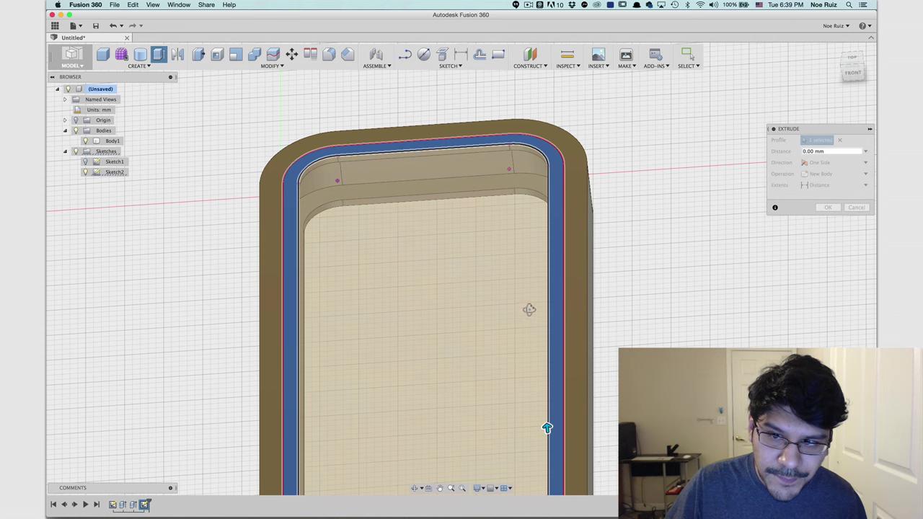
middle_click_drag(530, 309, 536, 280, "shift")
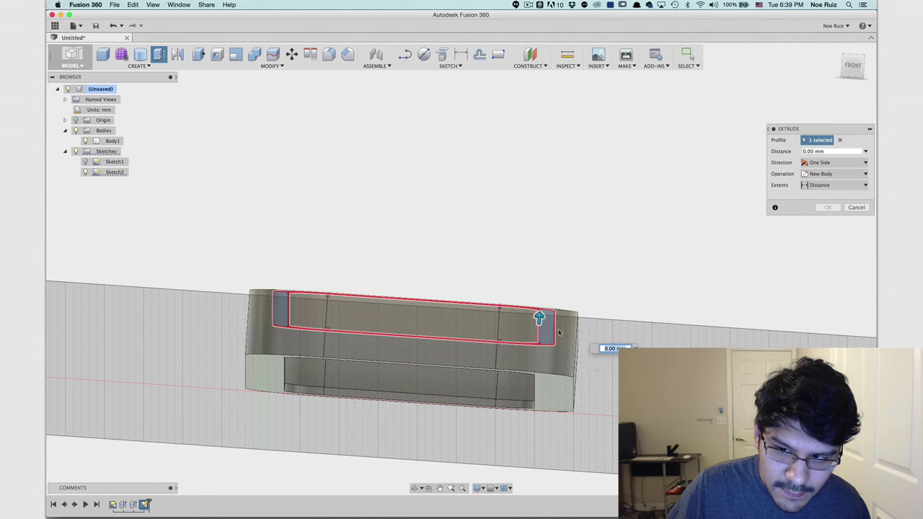
middle_click_drag(558, 331, 591, 238, "shift")
left_click(829, 184)
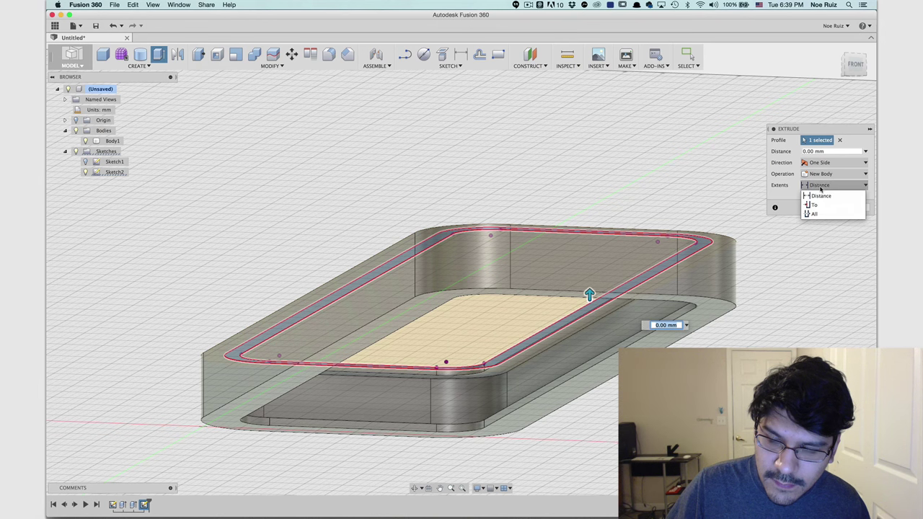
left_click(811, 205)
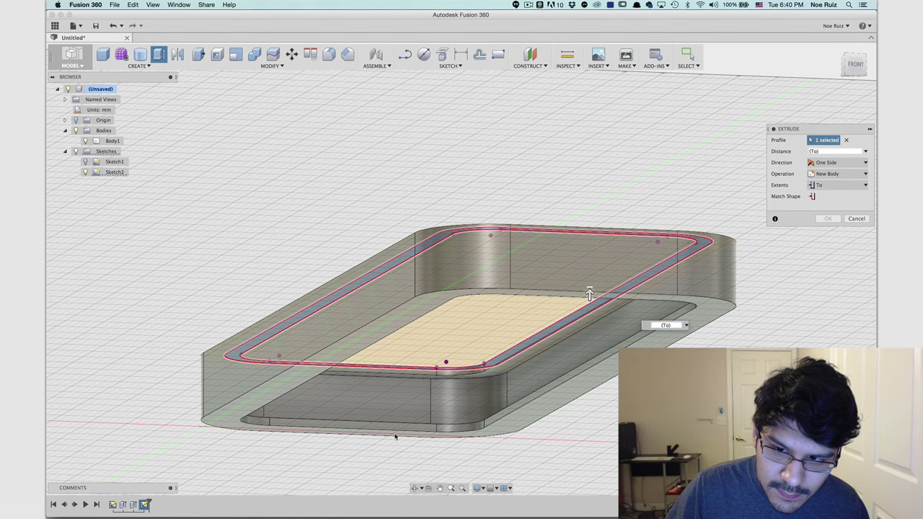
scroll(499, 334, "up", 5)
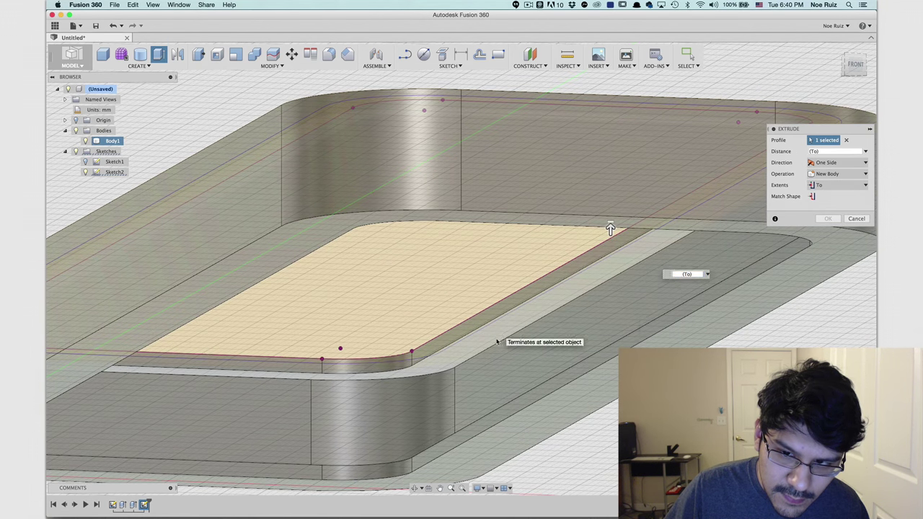
left_click(498, 335)
scroll(473, 374, "down", 3)
key("Return")
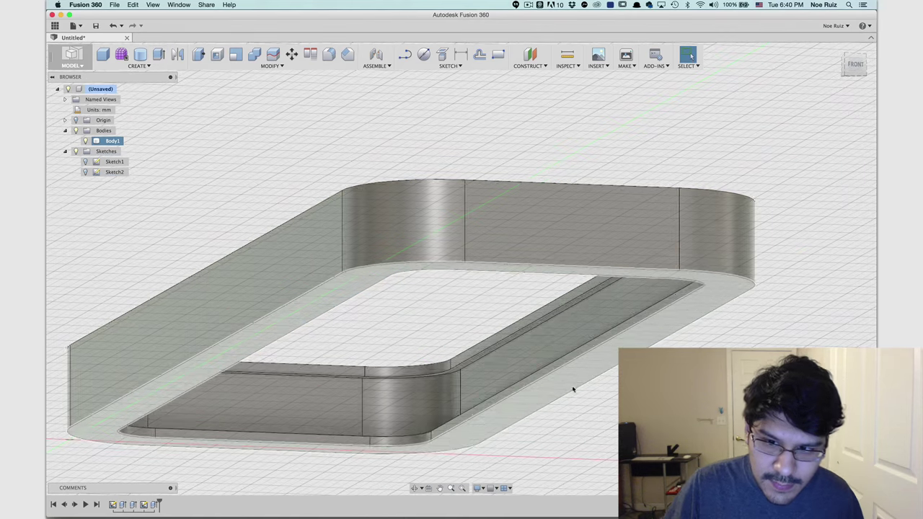
Chamfer the edge where the narrowed upper lip's underside meets the groove by 1 mm, following the tangent chain.
scroll(576, 380, "down", 3)
middle_click_drag(591, 360, 477, 408, "shift")
scroll(362, 385, "up", 4)
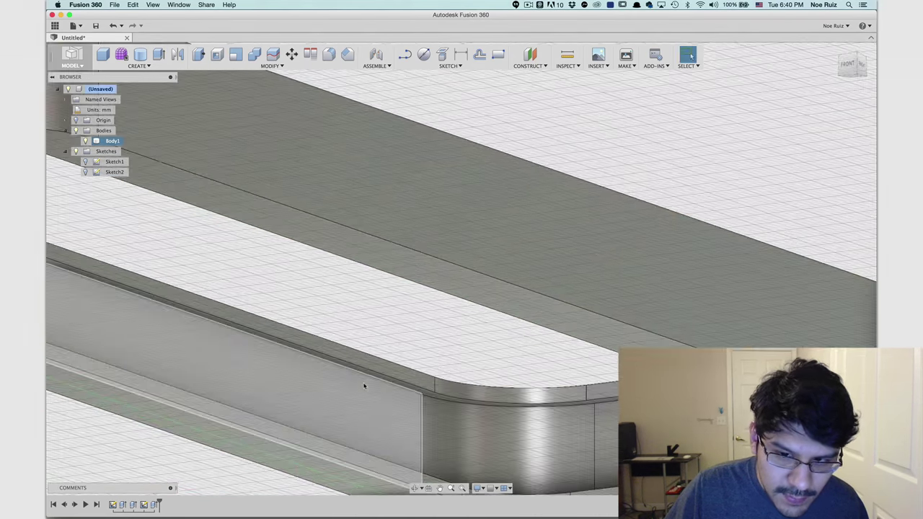
scroll(375, 385, "down", 1)
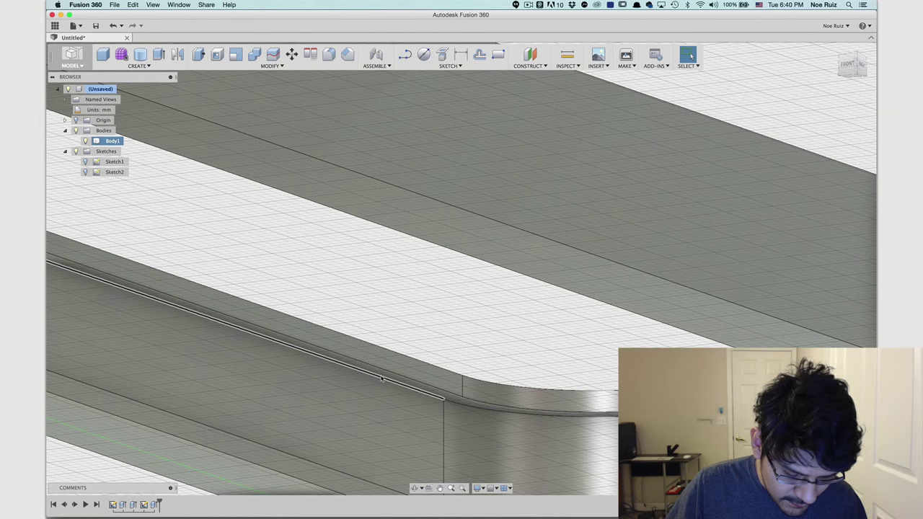
middle_click_drag(382, 379, 408, 313, "shift")
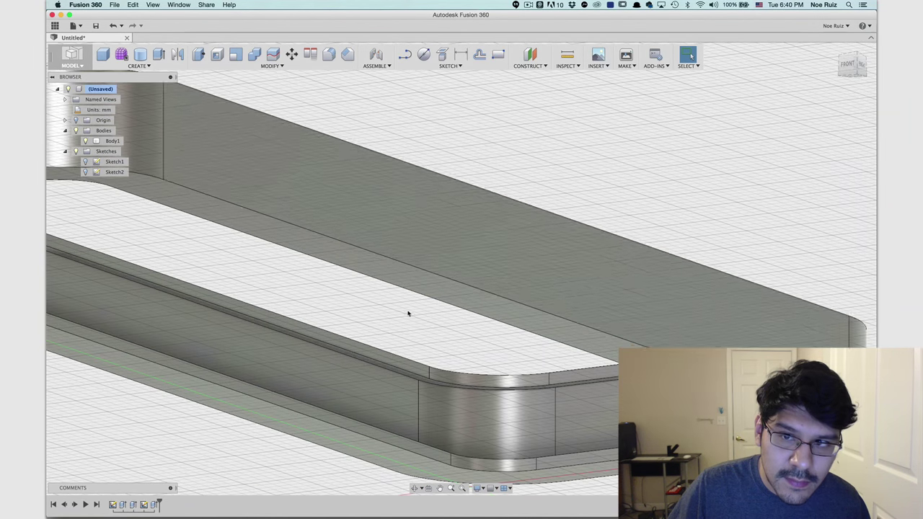
left_click(346, 54)
scroll(308, 337, "up", 2)
scroll(306, 344, "up", 2)
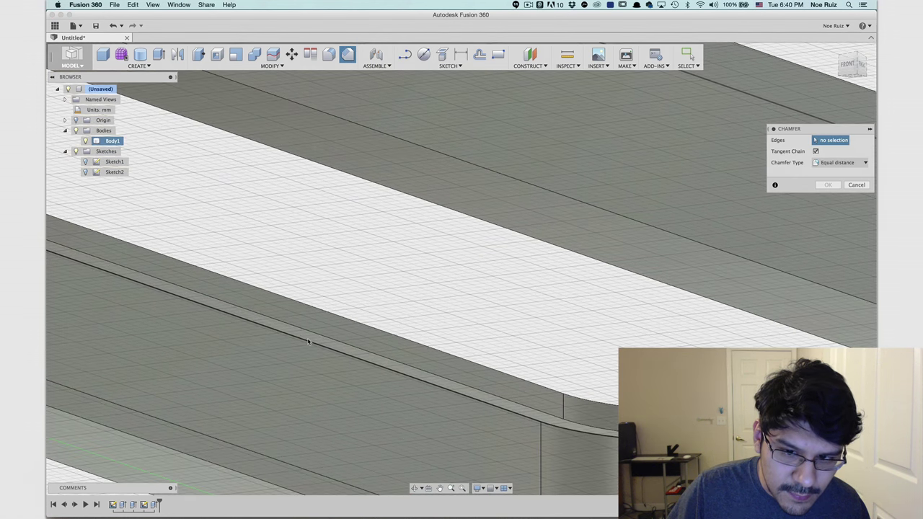
left_click(310, 345)
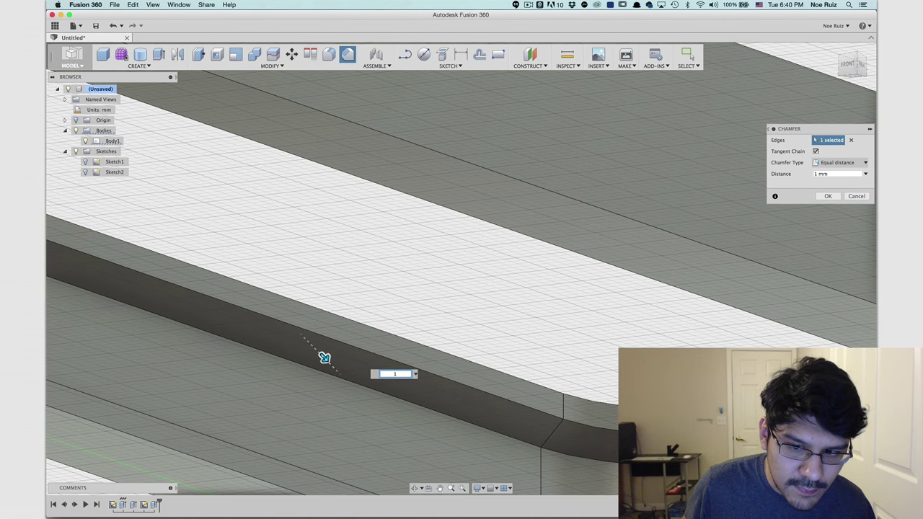
key("Return")
Fillet the upper outer edge loop of the frame with a 1 mm radius.
scroll(721, 368, "down", 5)
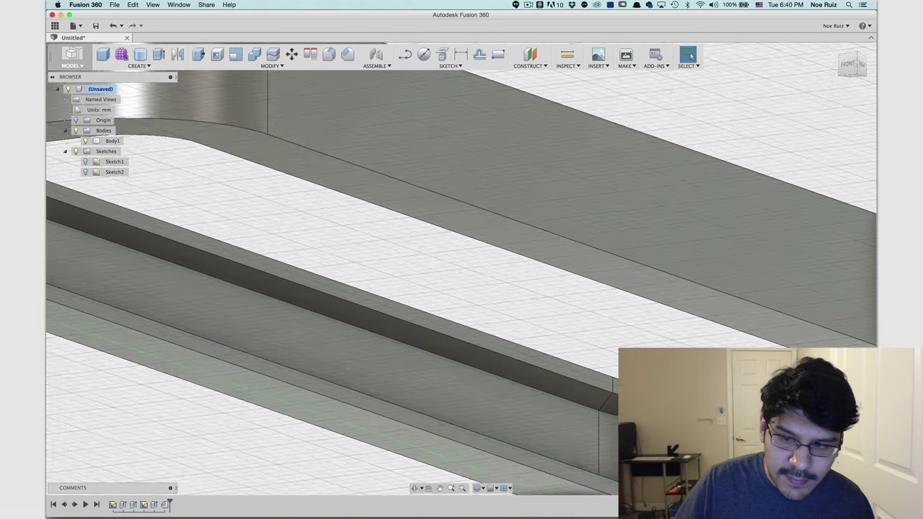
scroll(706, 356, "down", 3)
middle_click_drag(573, 270, 601, 296, "shift")
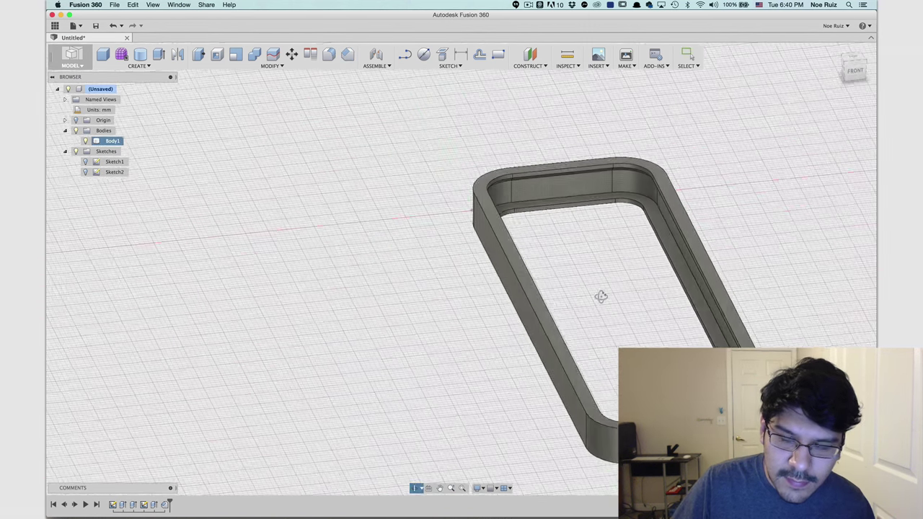
scroll(600, 251, "down", 2)
middle_click_drag(601, 250, 581, 268, "shift")
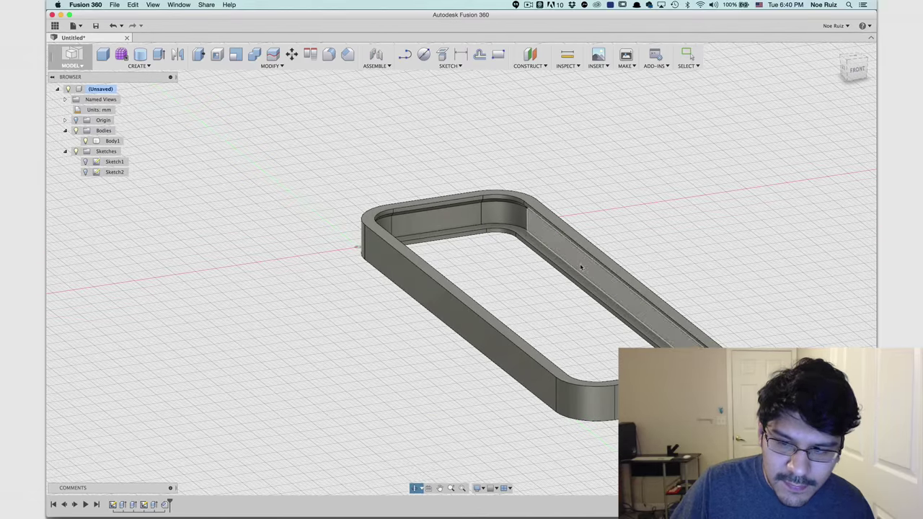
left_click(329, 55)
scroll(294, 203, "up", 4)
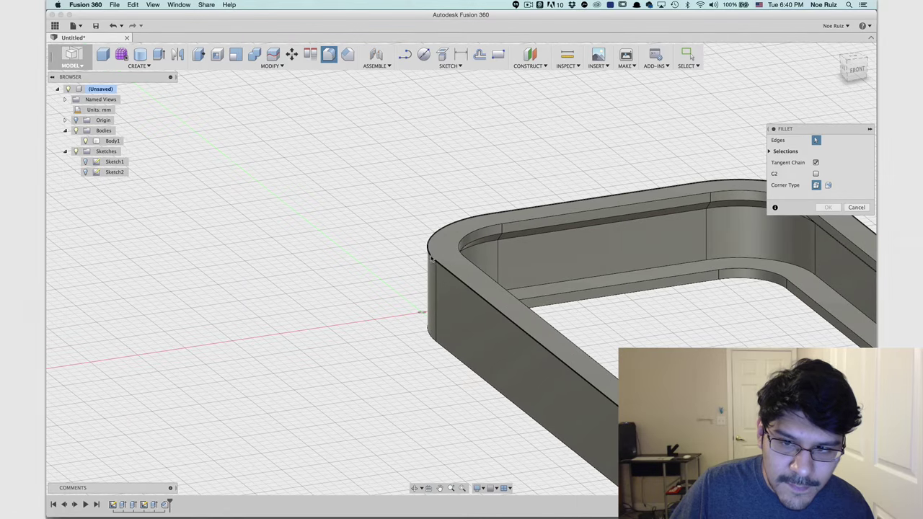
left_click(433, 258)
scroll(381, 302, "down", 5)
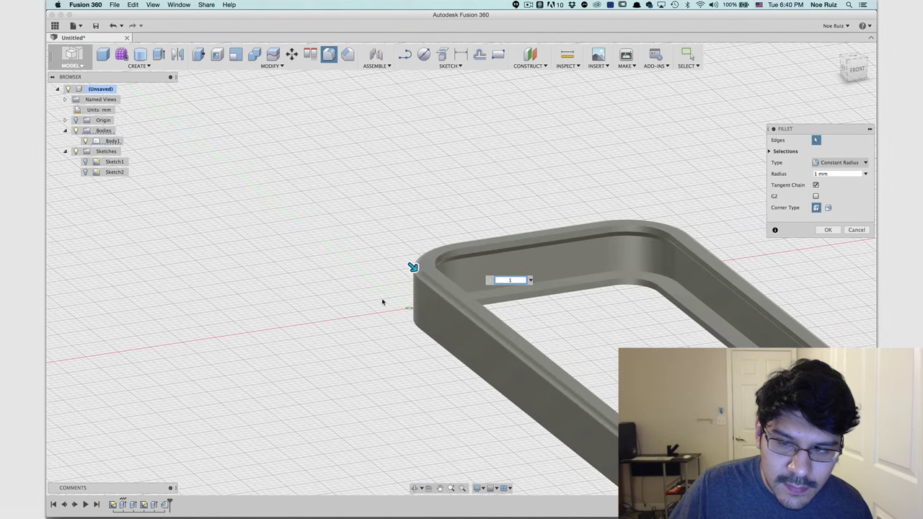
key("Return")
scroll(416, 324, "down", 3)
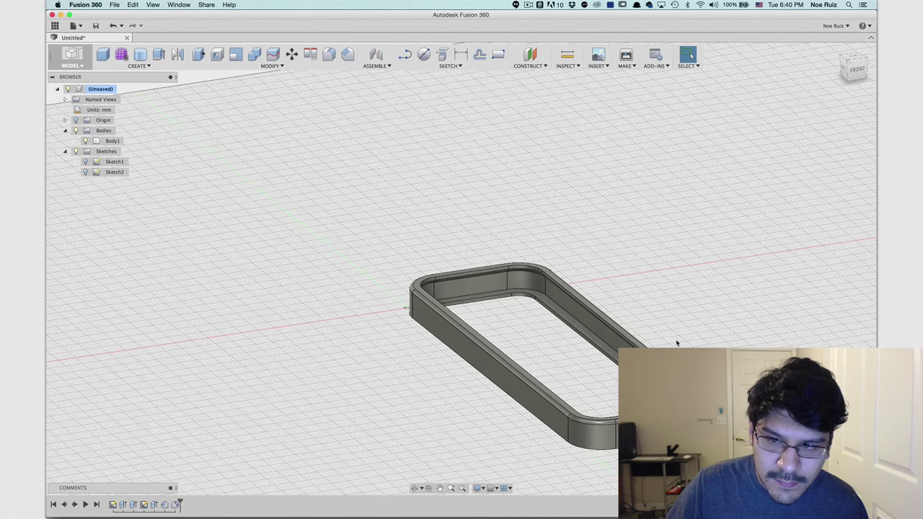
Edit the existing 1 mm fillet to also include the frame's lower outer edge loop.
middle_click_drag(678, 339, 648, 335, "shift")
middle_click_drag(689, 56, 470, 388, "shift")
scroll(492, 378, "up", 3)
scroll(517, 335, "down", 3)
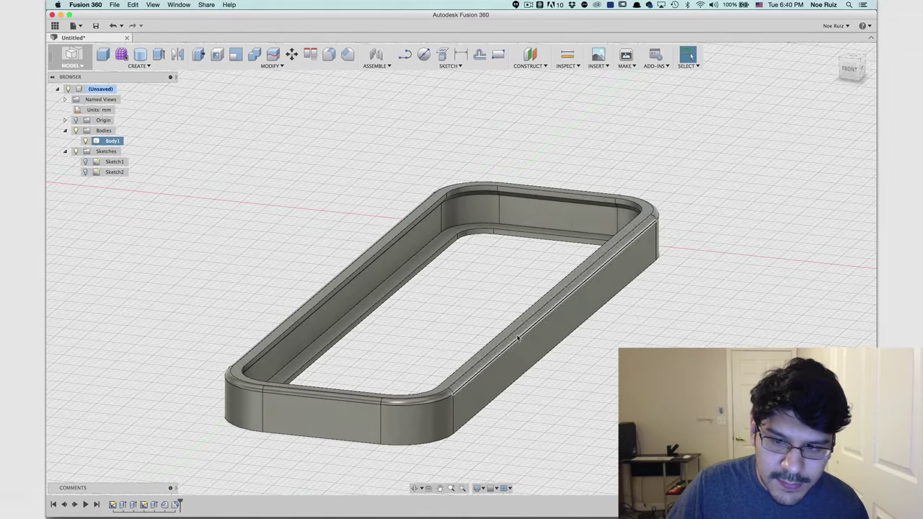
scroll(518, 337, "up", 3)
scroll(517, 337, "down", 2)
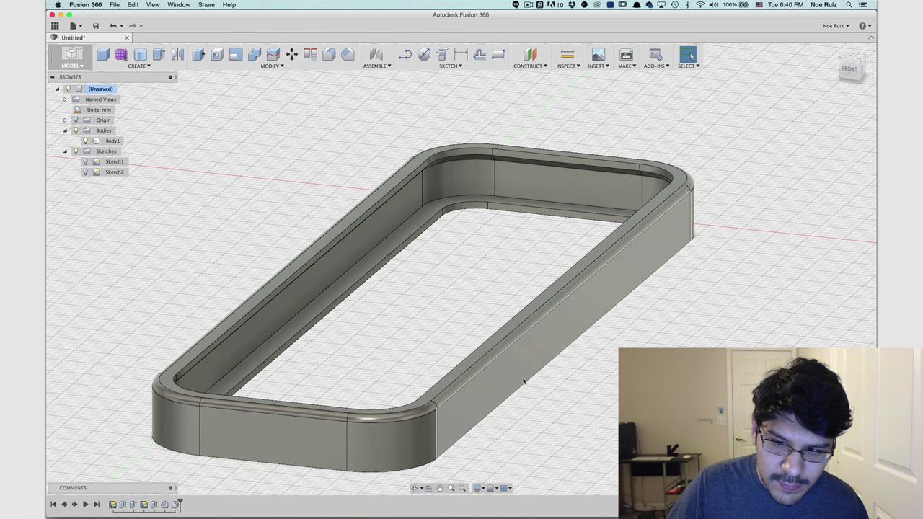
left_click(328, 55)
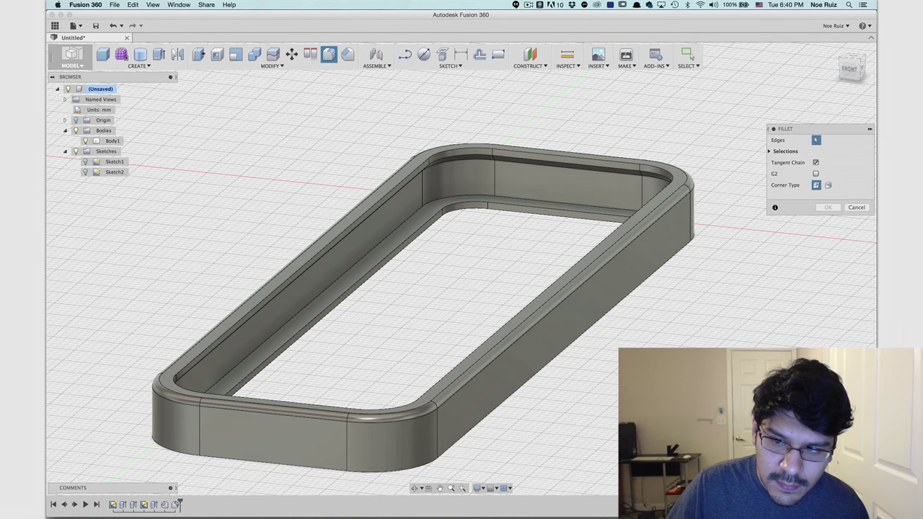
left_click(860, 208)
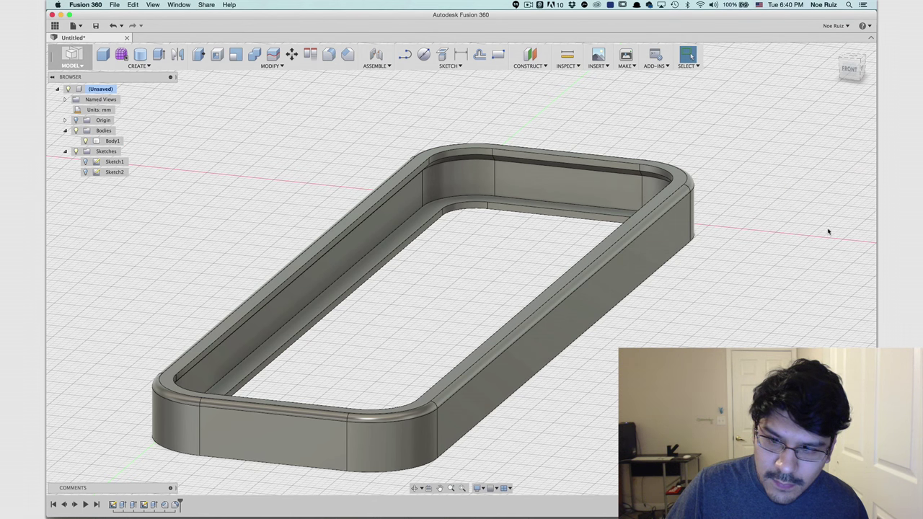
double_click(175, 505)
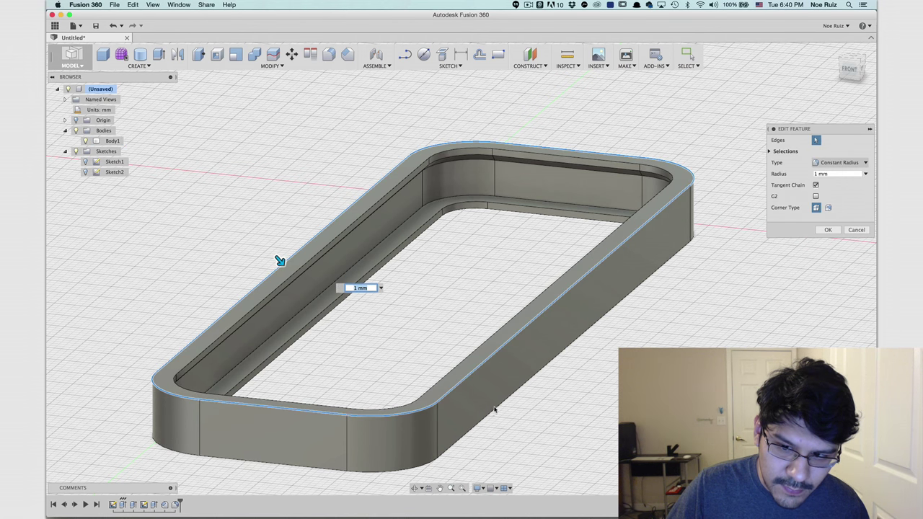
left_click(470, 433)
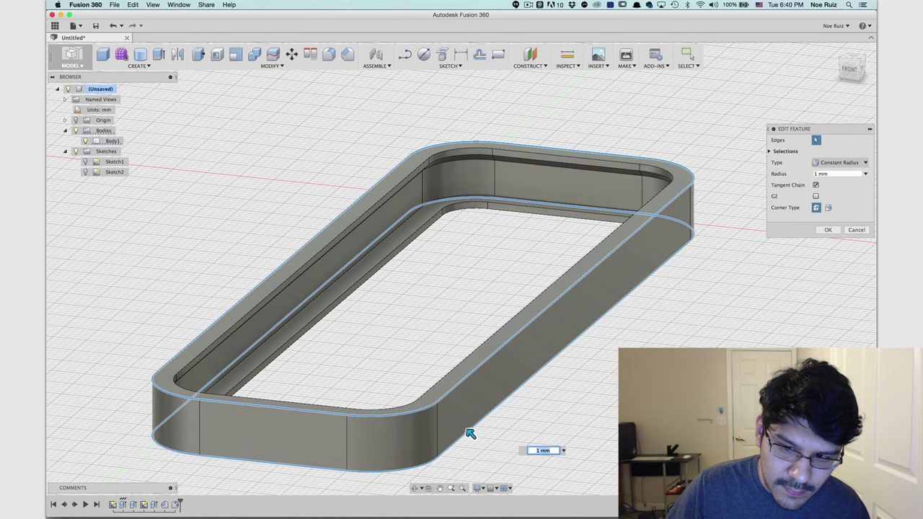
left_click(828, 230)
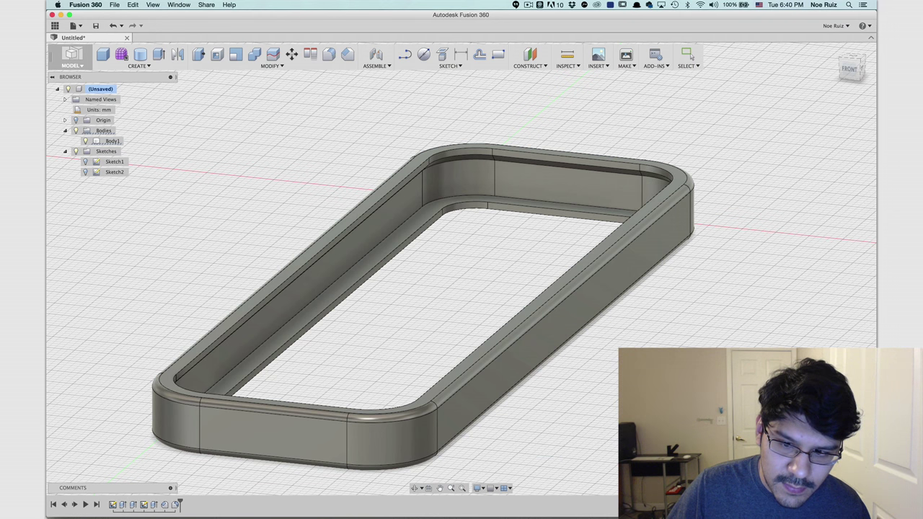
Start a sketch on the flat outer face at the frame's back end with the Rectangle tool.
middle_click_drag(134, 364, 421, 363, "shift")
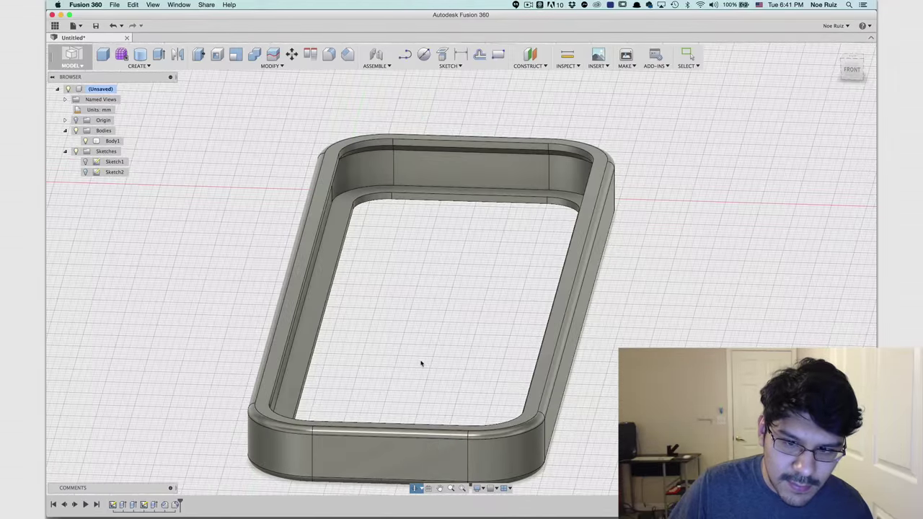
scroll(420, 362, "down", 4)
middle_click_drag(276, 247, 281, 262, "shift")
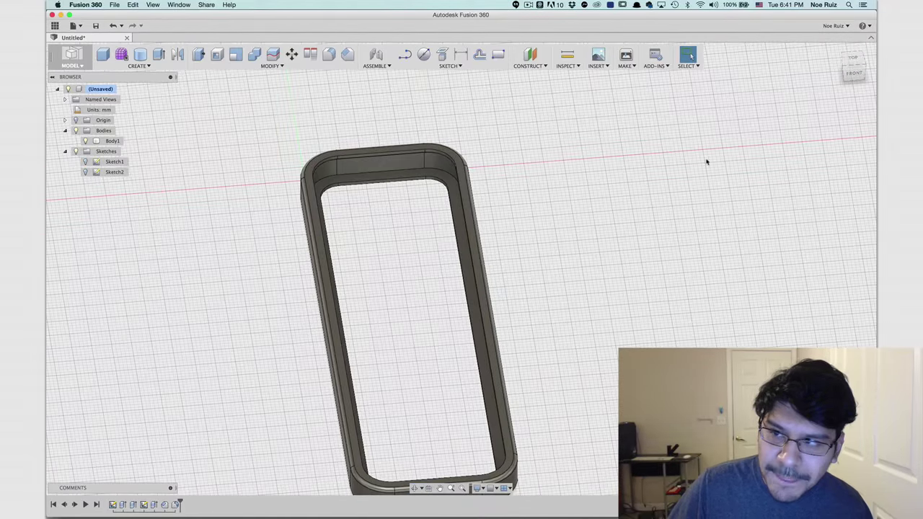
left_click(853, 58)
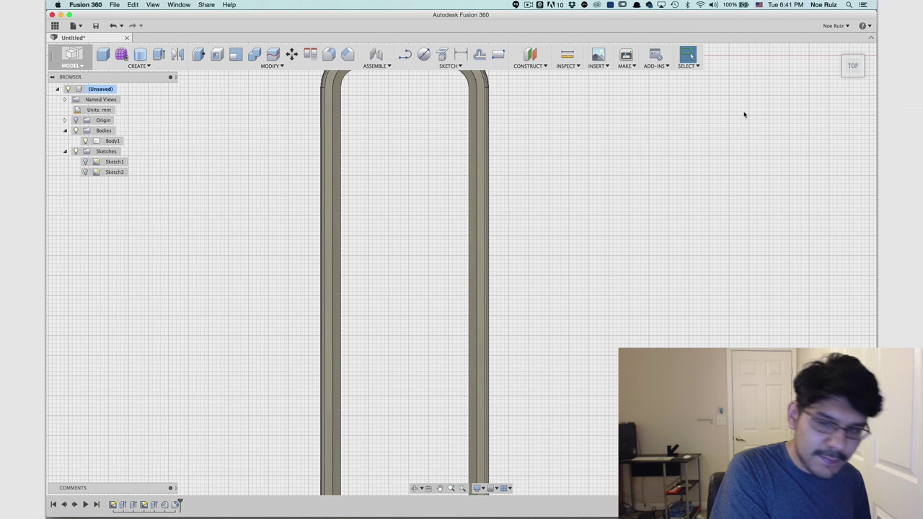
scroll(728, 120, "down", 3)
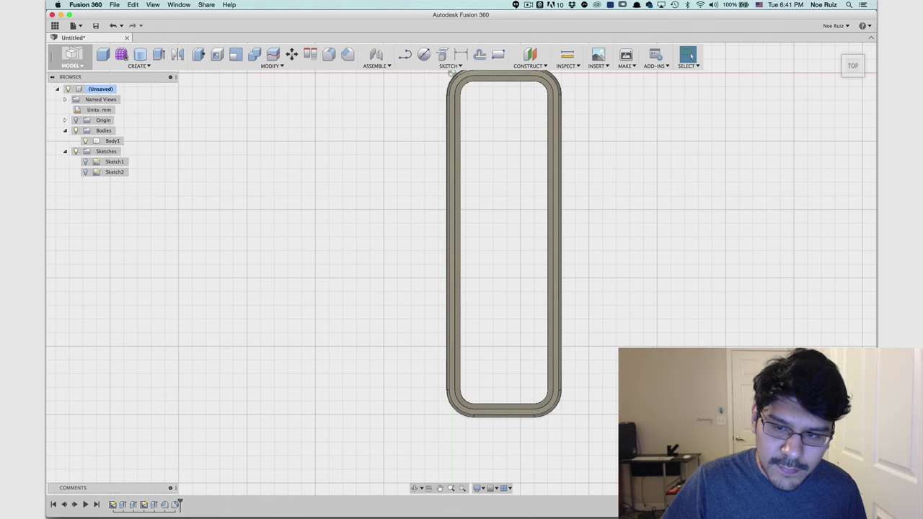
middle_click_drag(504, 289, 558, 352, "shift")
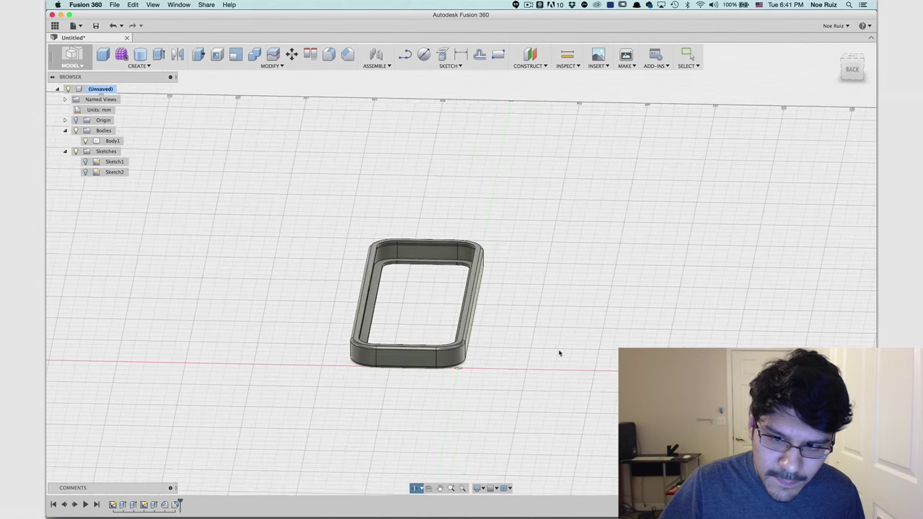
scroll(483, 371, "up", 3)
mouse_move(415, 400)
middle_mouse_down()
mouse_move(441, 390)
mouse_move(377, 413)
mouse_move(402, 406)
middle_mouse_up()
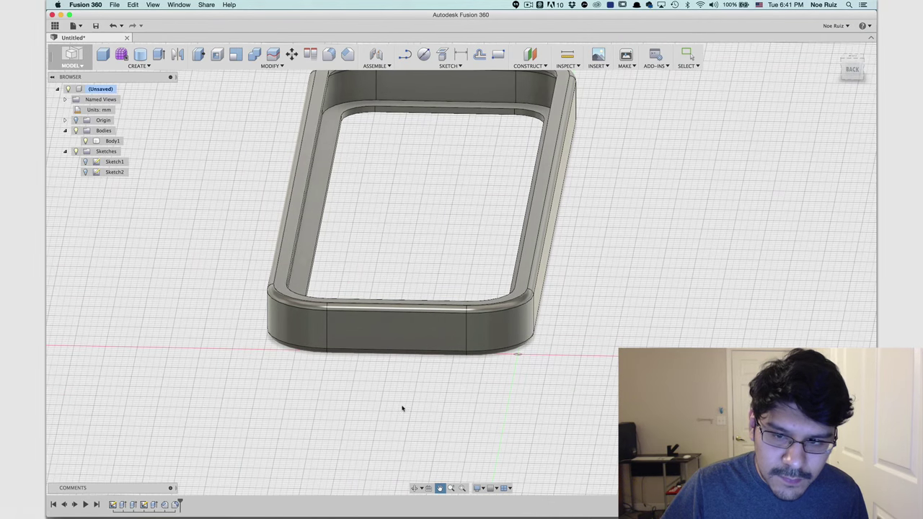
left_click(497, 56)
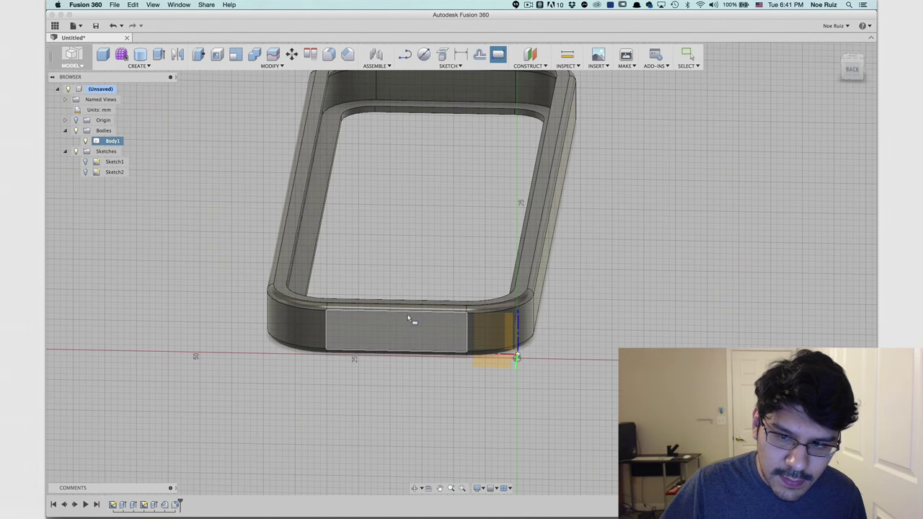
left_click(409, 319)
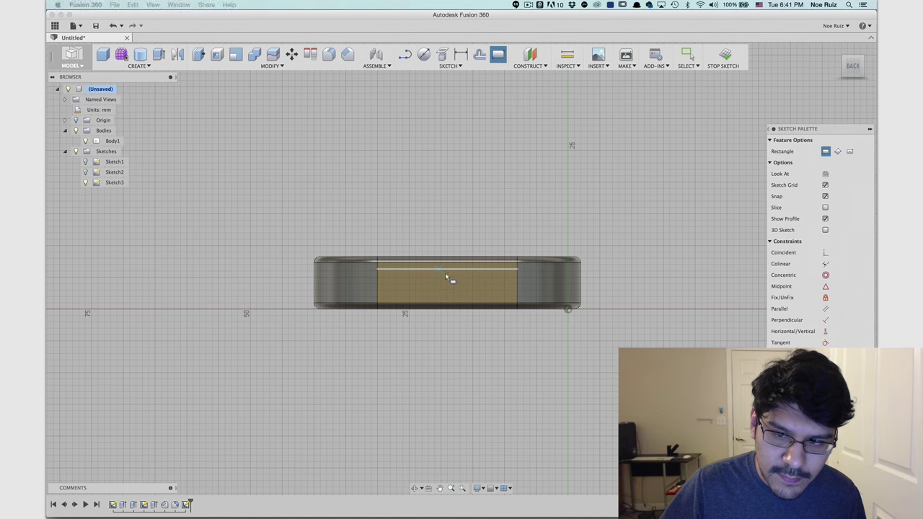
scroll(454, 249, "up", 3)
scroll(455, 243, "up", 3)
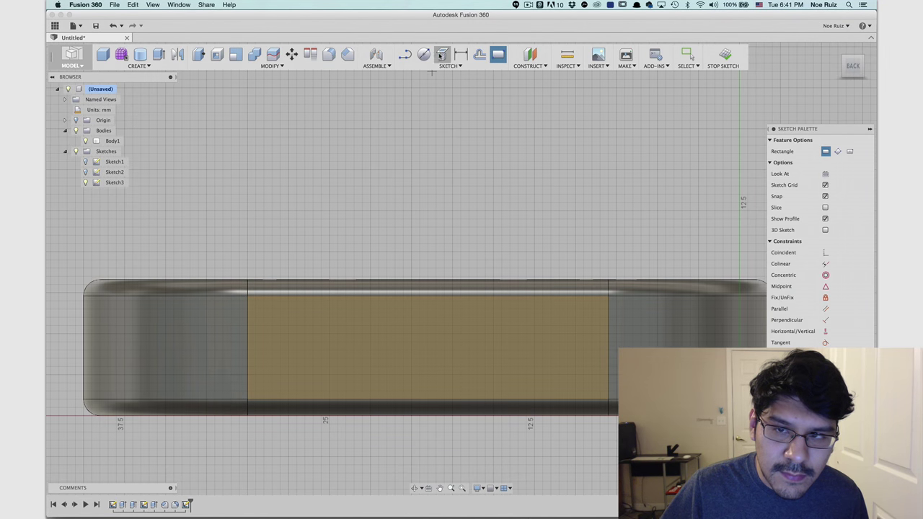
Draw a vertical line between the midpoints of the end face's long edges and make it a construction line.
left_click(404, 55)
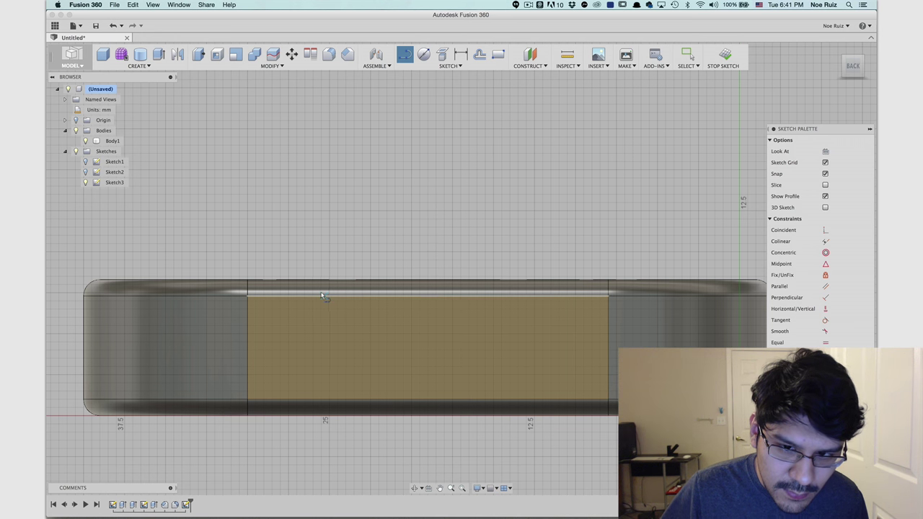
left_click(426, 294)
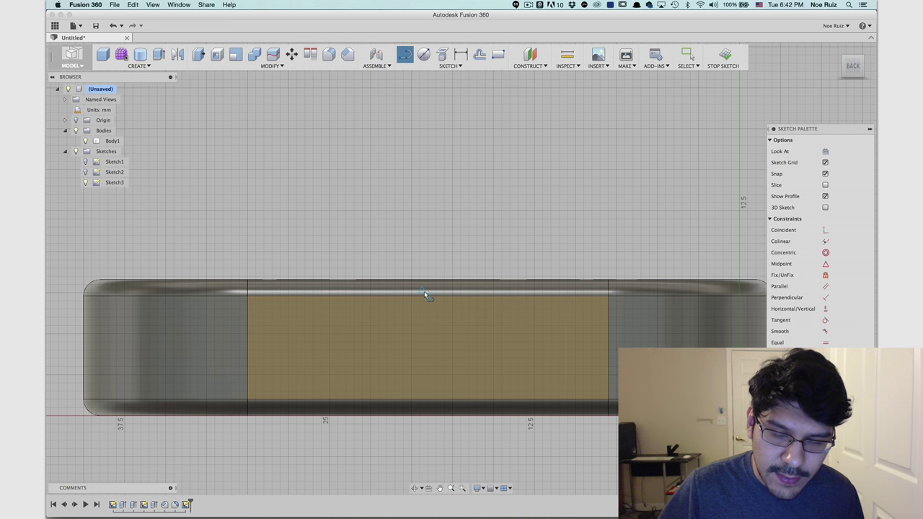
left_click(424, 398)
key("Escape")
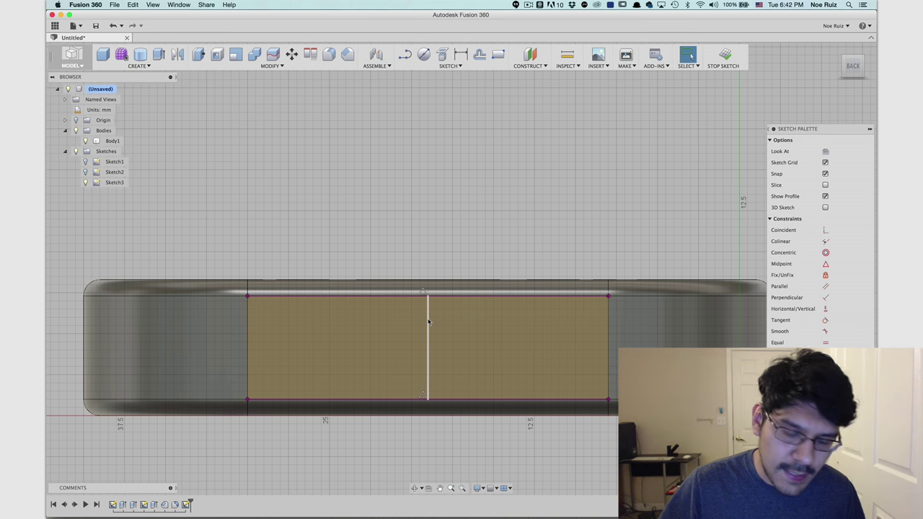
left_click(428, 322)
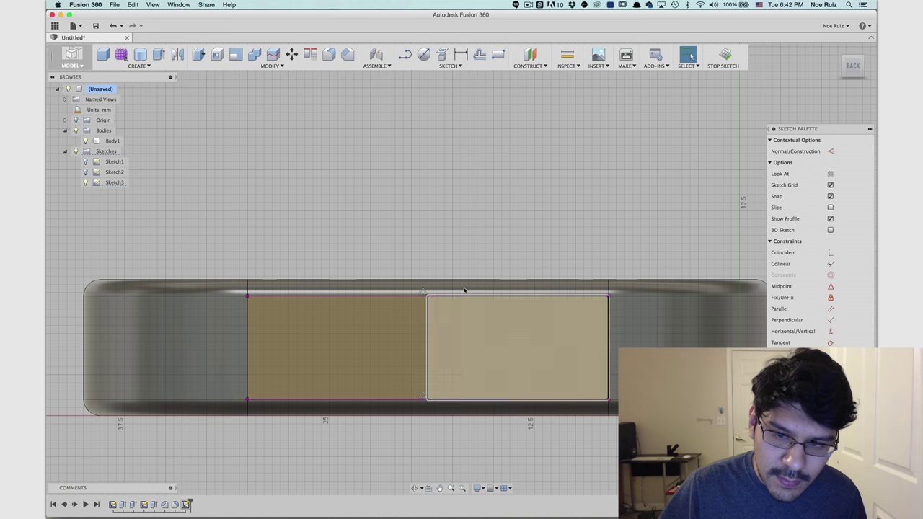
left_click(832, 152)
scroll(465, 162, "down", 3)
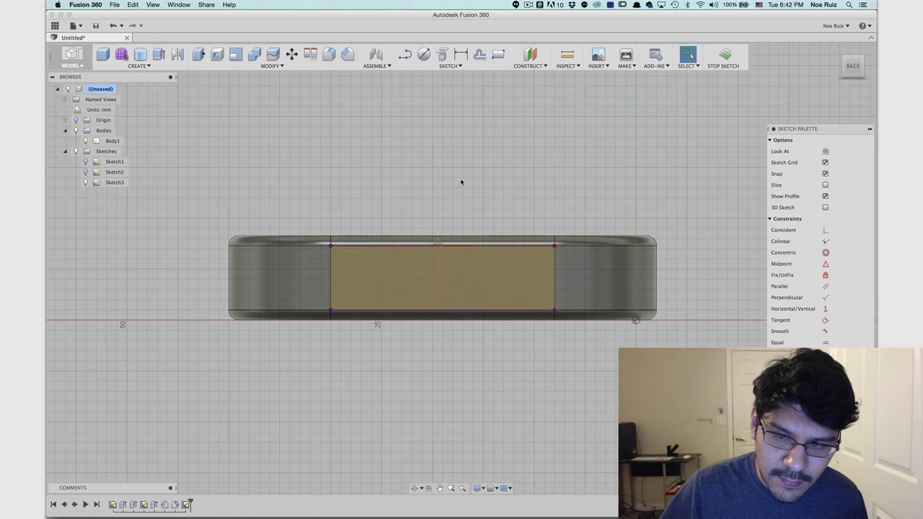
Draw a horizontal line between the midpoints of the end face's short edges and make it a construction line.
scroll(461, 184, "up", 2)
scroll(460, 189, "up", 2)
mouse_move(460, 189)
middle_mouse_down()
mouse_move(440, 118)
mouse_move(519, 167)
mouse_move(515, 202)
mouse_move(519, 194)
middle_mouse_up()
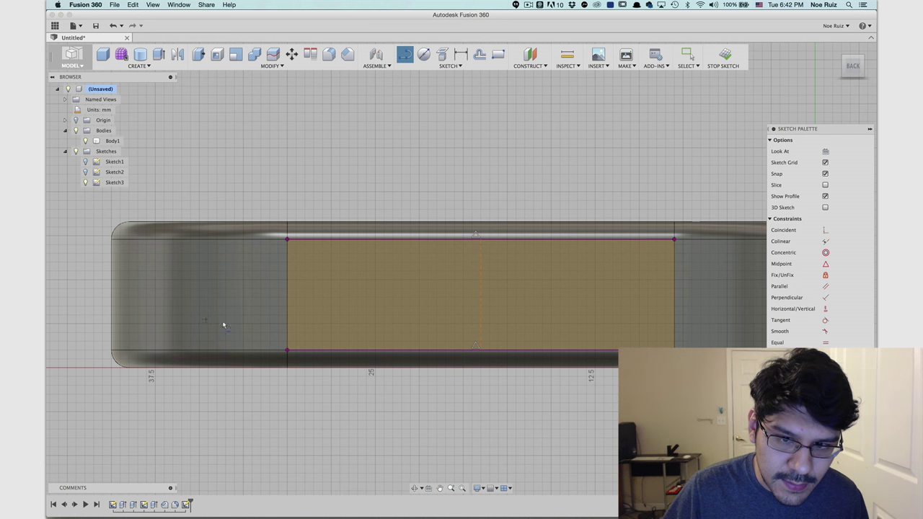
left_click(286, 265)
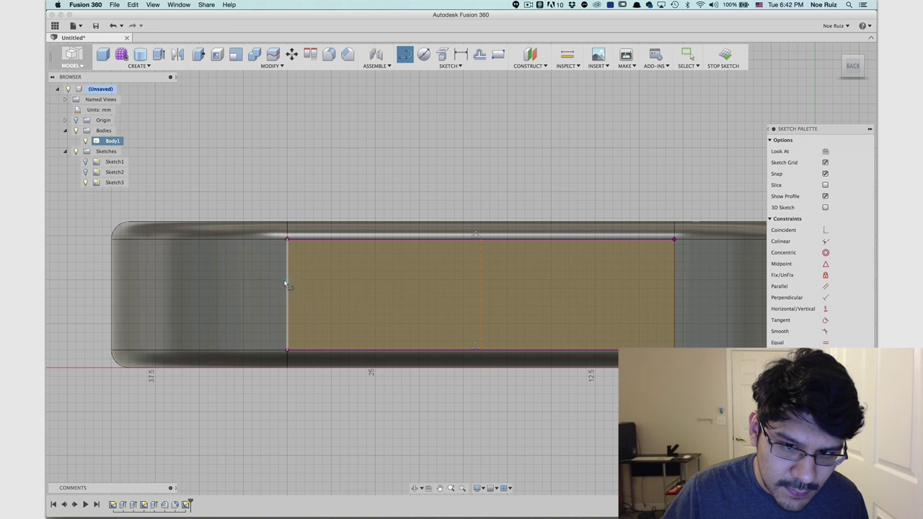
left_click(283, 293)
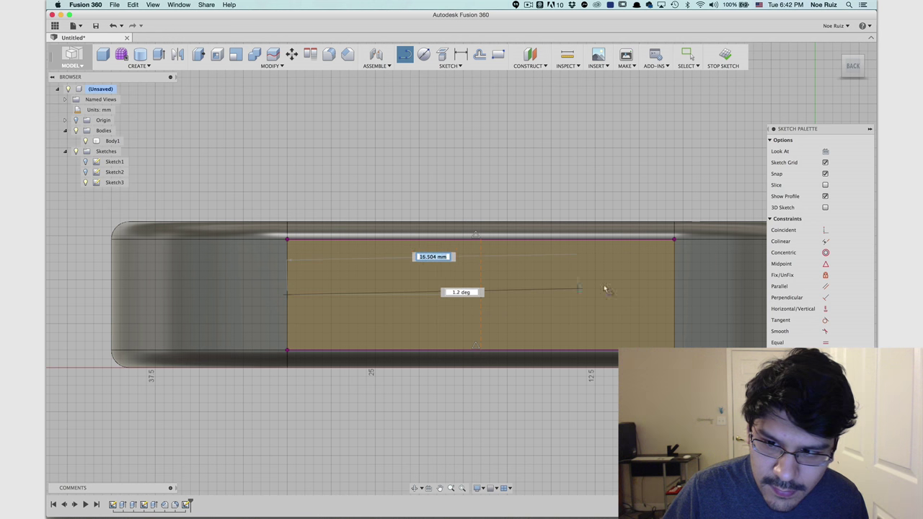
left_click(672, 294)
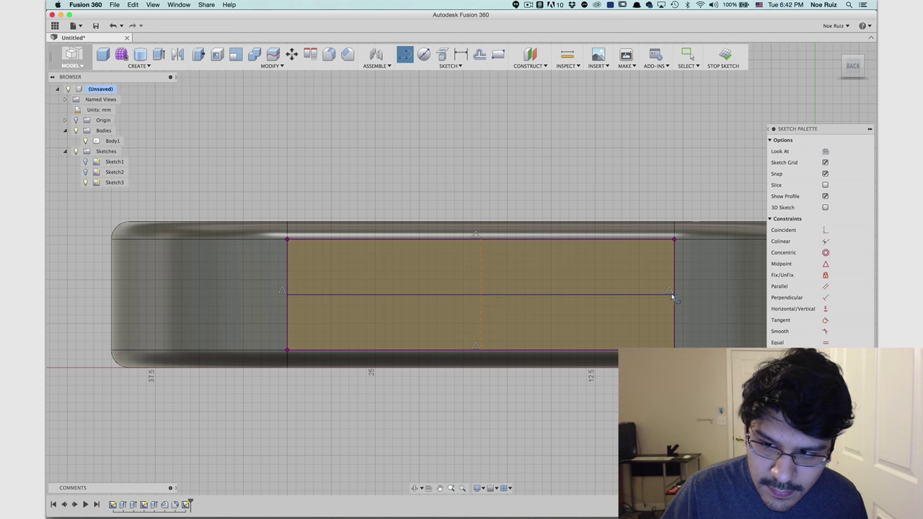
key("Escape")
left_click(599, 296)
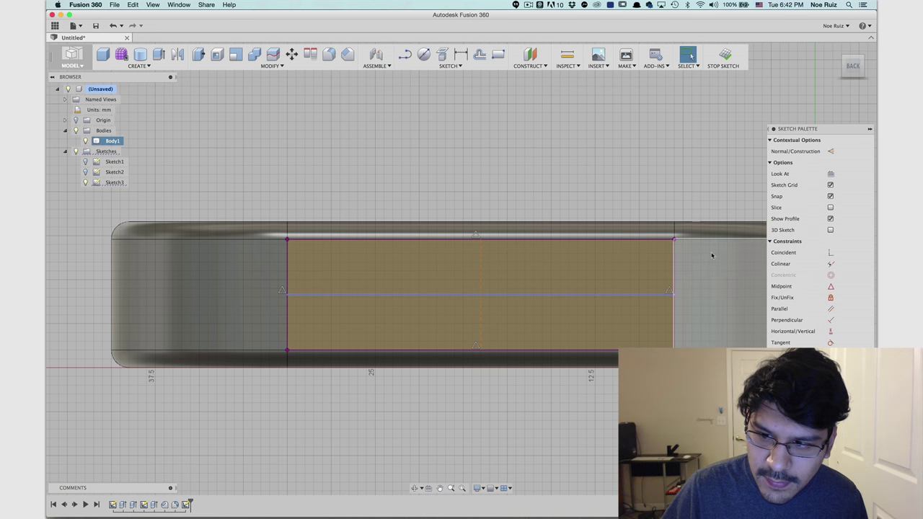
left_click(832, 152)
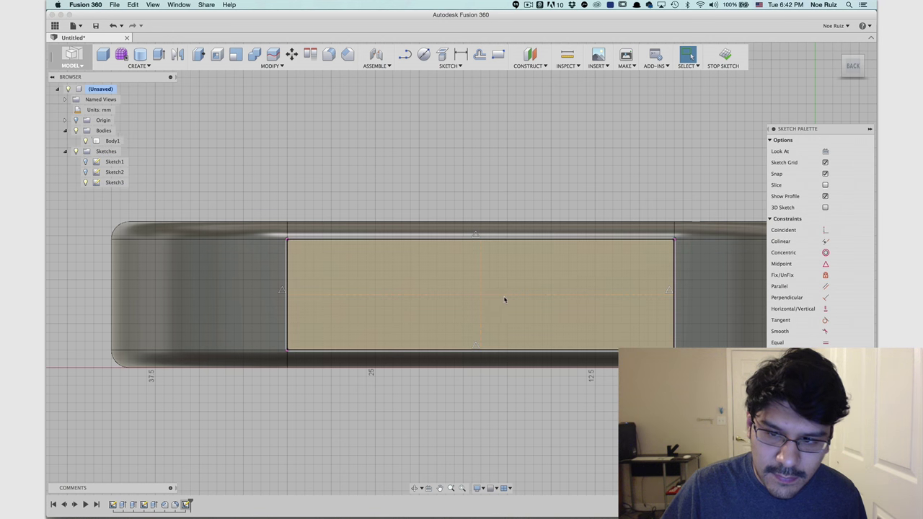
Sketch a center rectangle 10.5 mm wide and 3.7 mm high on the intersection of the two construction lines.
scroll(480, 294, "up", 5)
scroll(480, 294, "down", 5)
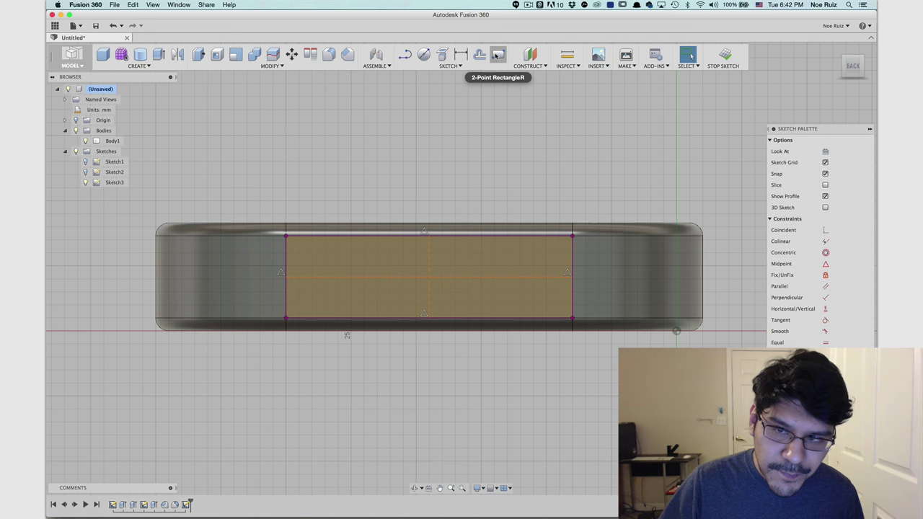
left_click(498, 56)
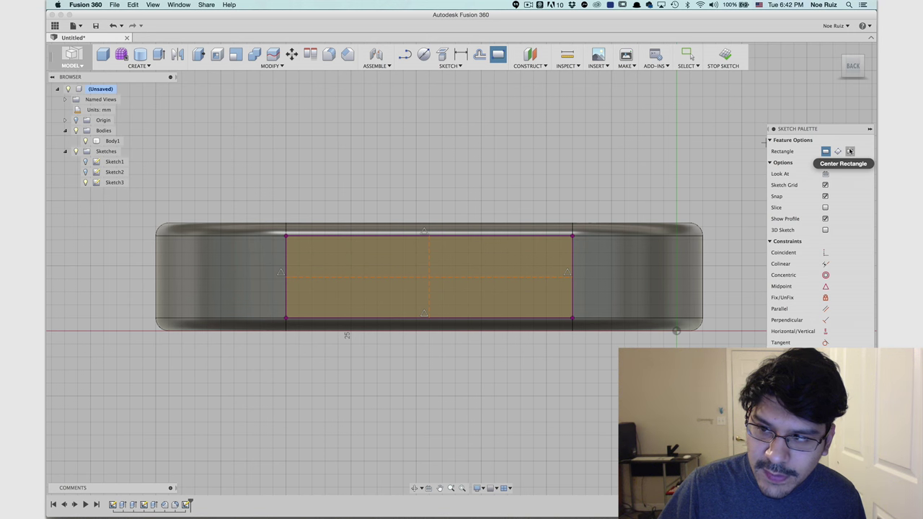
left_click(849, 152)
scroll(433, 276, "up", 5)
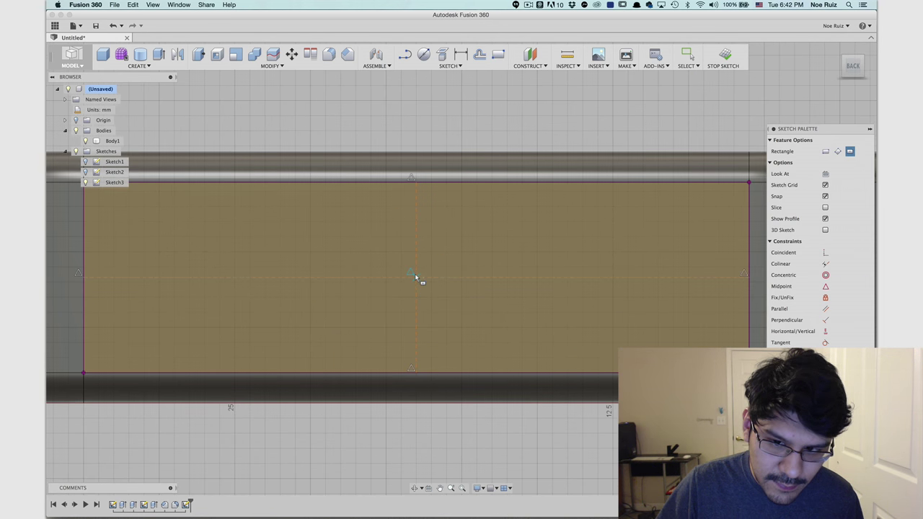
left_click(415, 277)
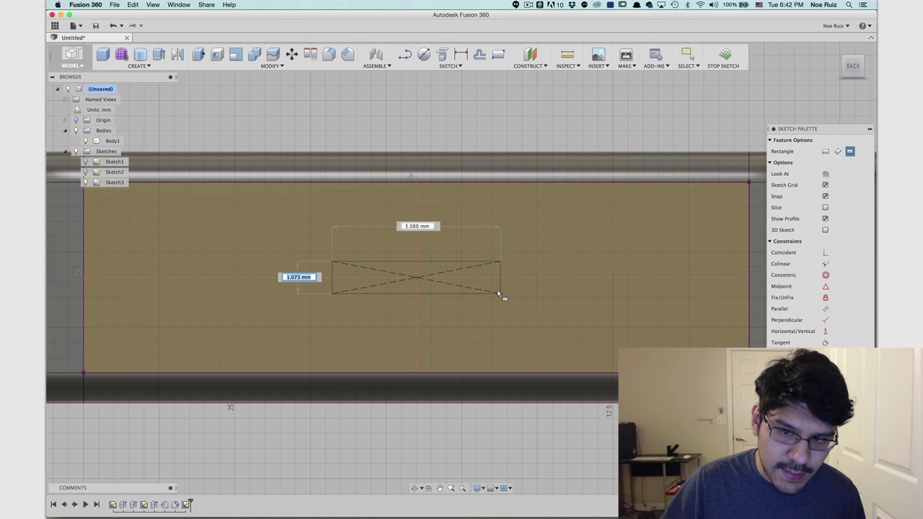
key("Tab")
type("10.5")
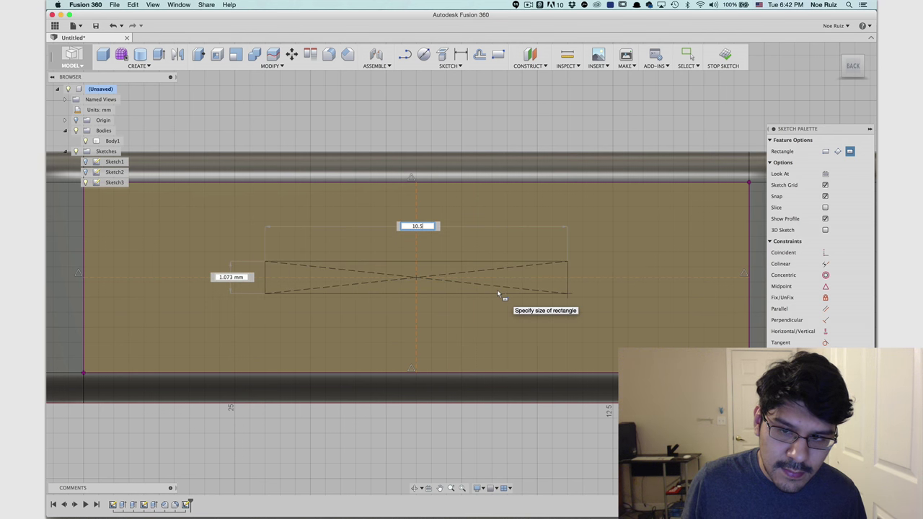
key("Tab")
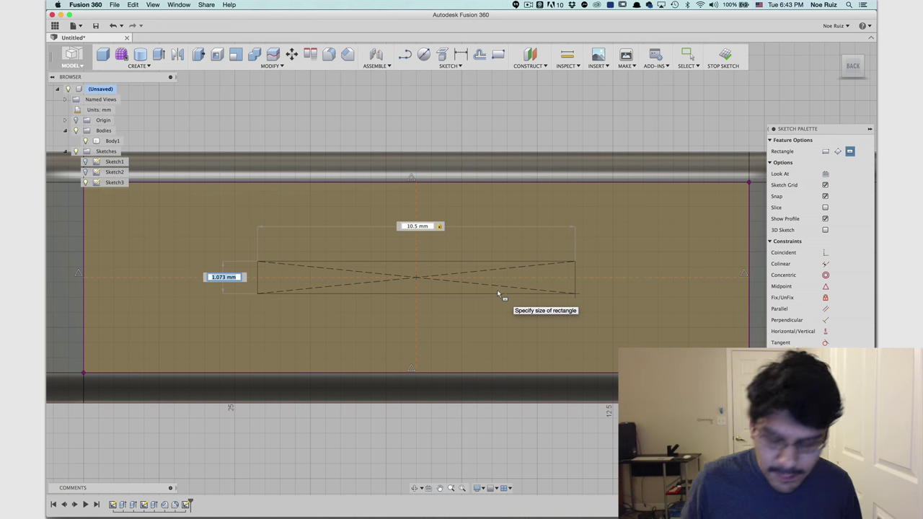
type("3.7")
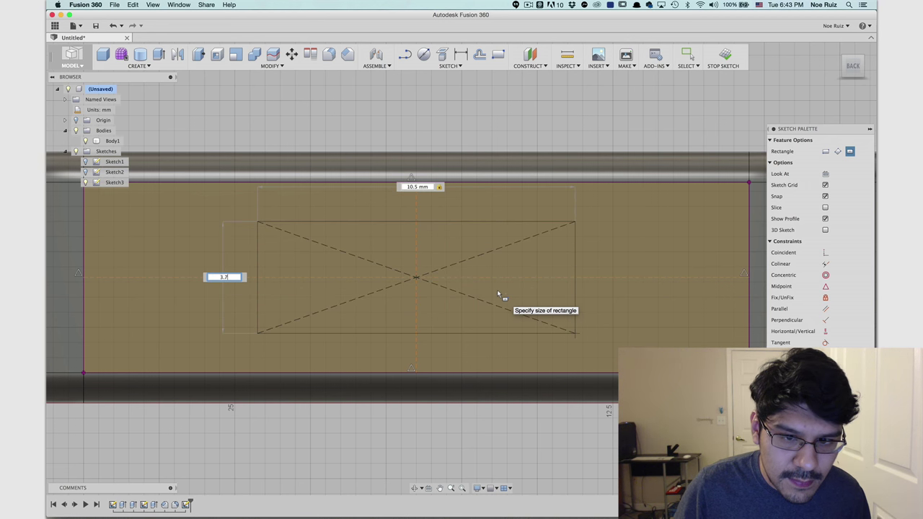
key("Tab")
key("Return")
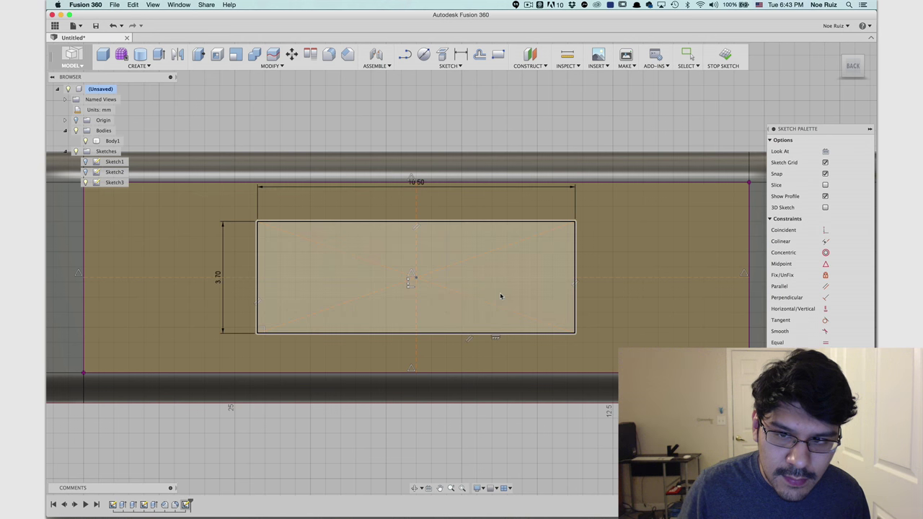
key("Escape")
Round the four corners of the 10.5 × 3.7 mm rectangle with 1 mm sketch fillets and finish the sketch.
scroll(469, 297, "down", 3)
scroll(343, 217, "up", 2)
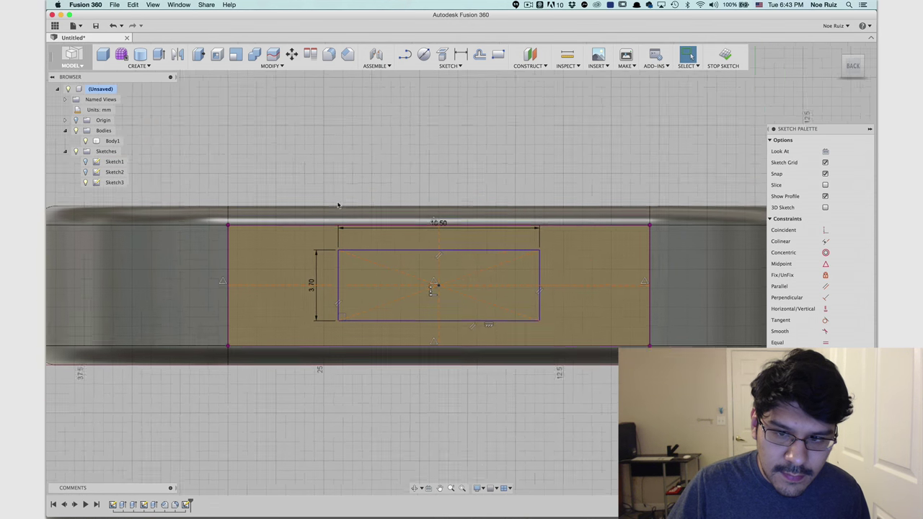
scroll(352, 253, "up", 1)
scroll(342, 255, "down", 2)
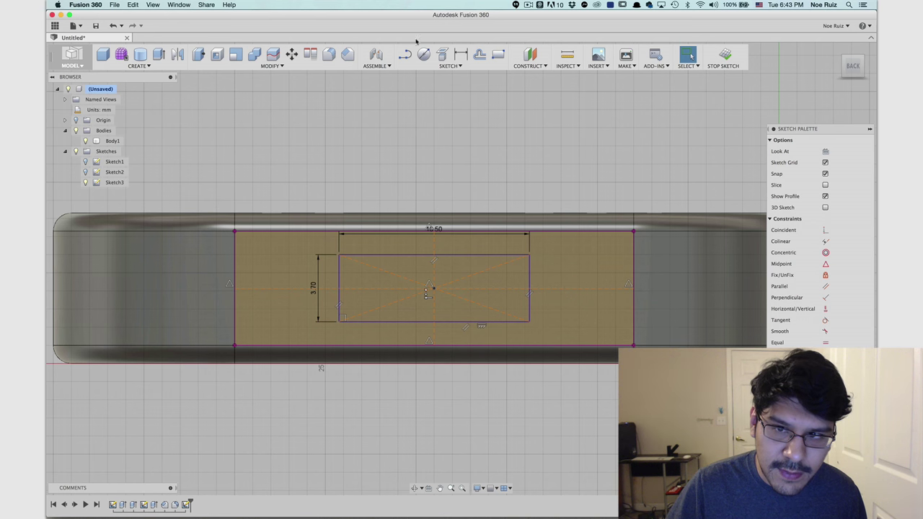
left_click(442, 66)
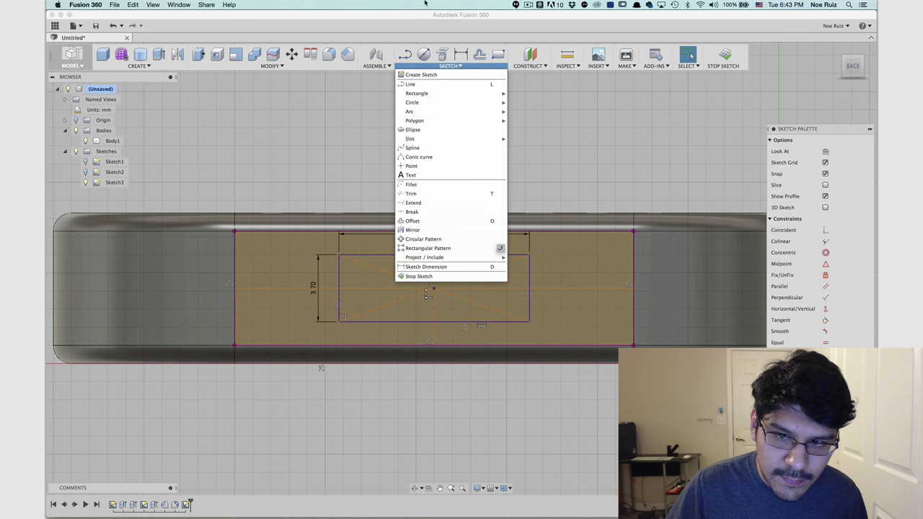
left_click(417, 195)
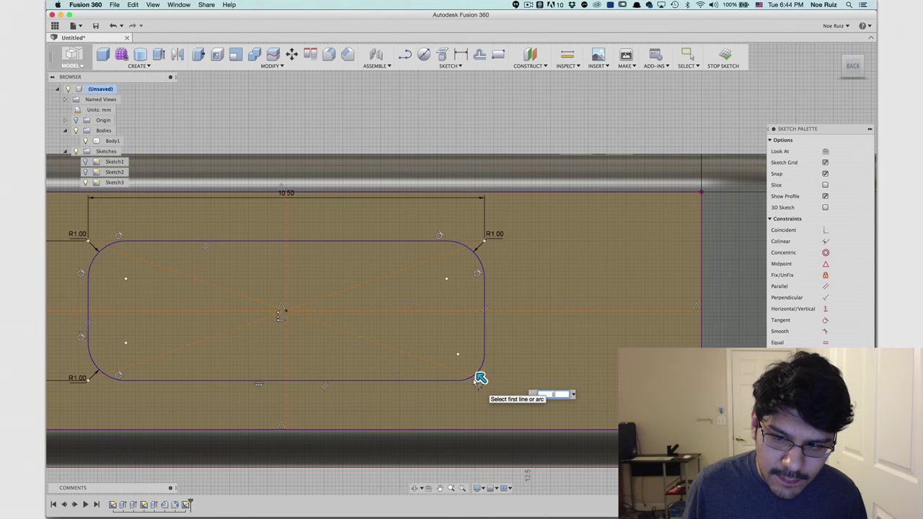
key("Return")
key("Escape")
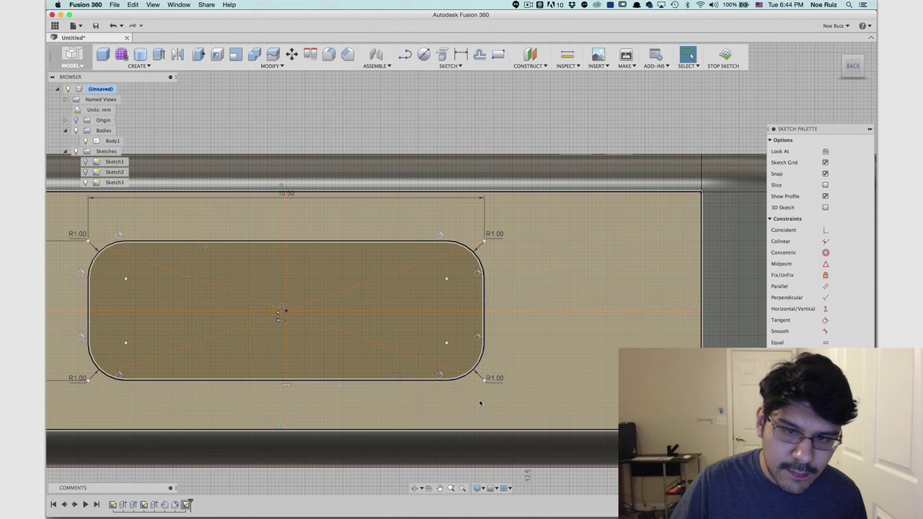
scroll(453, 360, "down", 3)
scroll(279, 233, "down", 2)
middle_click_drag(351, 195, 378, 195)
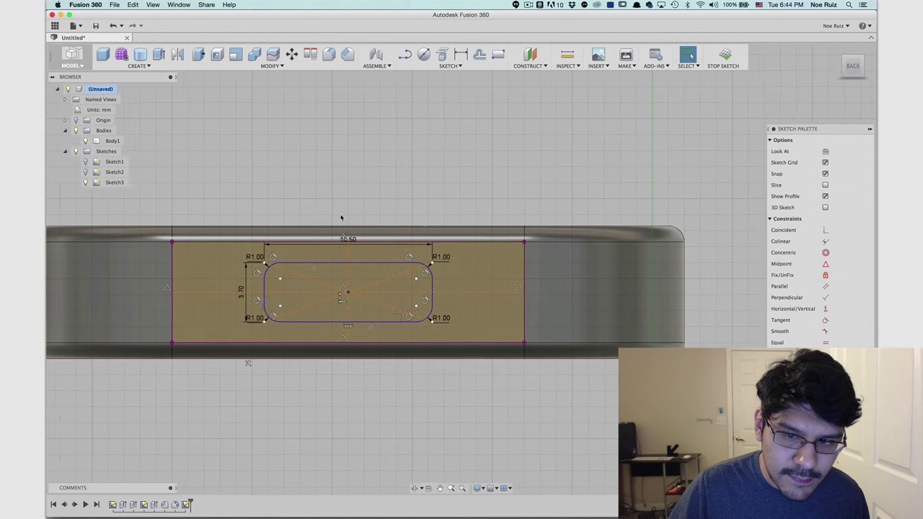
scroll(341, 216, "up", 1)
left_click(724, 55)
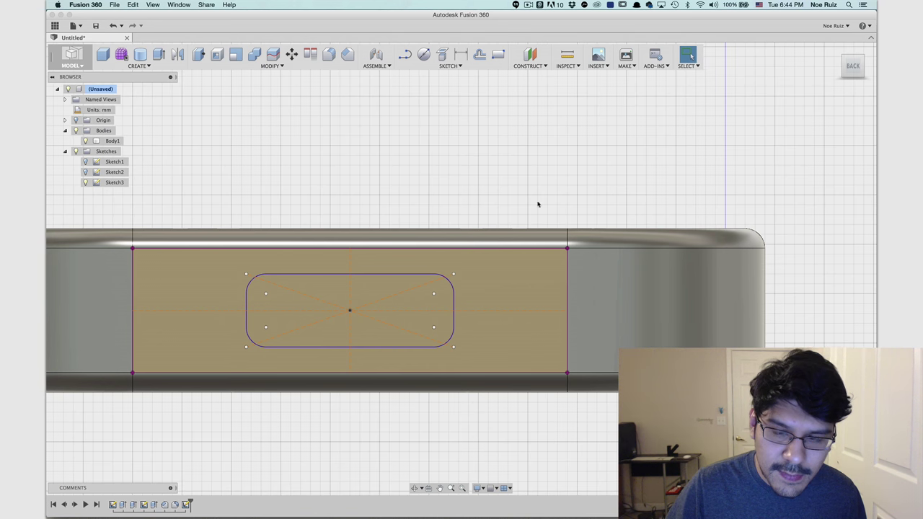
Extrude the rounded rectangle as a cut, with its extent set To the outer face at the frame's opposite end.
scroll(333, 234, "down", 4)
middle_click_drag(326, 195, 376, 212, "shift")
scroll(469, 284, "down", 5)
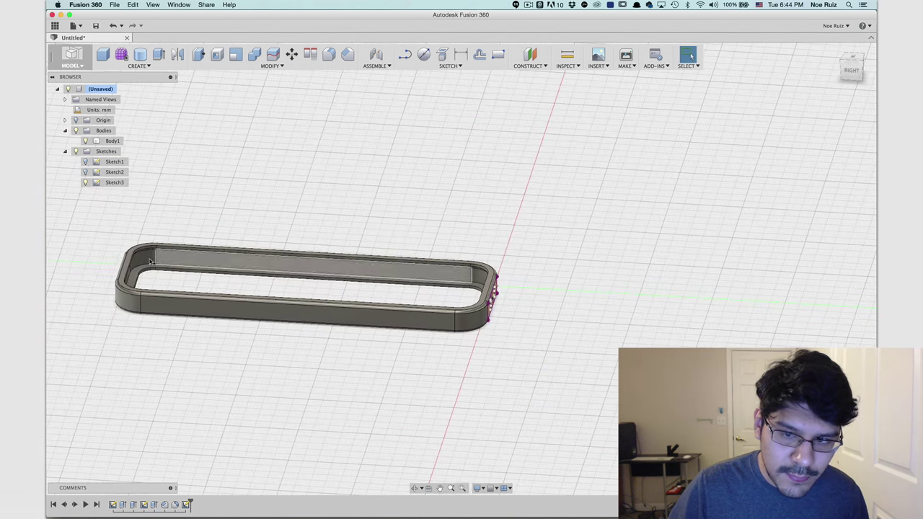
scroll(498, 310, "up", 5)
mouse_move(484, 300)
middle_mouse_down("shift")
mouse_move(462, 298)
mouse_move(438, 313)
middle_mouse_up("shift")
key("e")
scroll(382, 281, "up", 3)
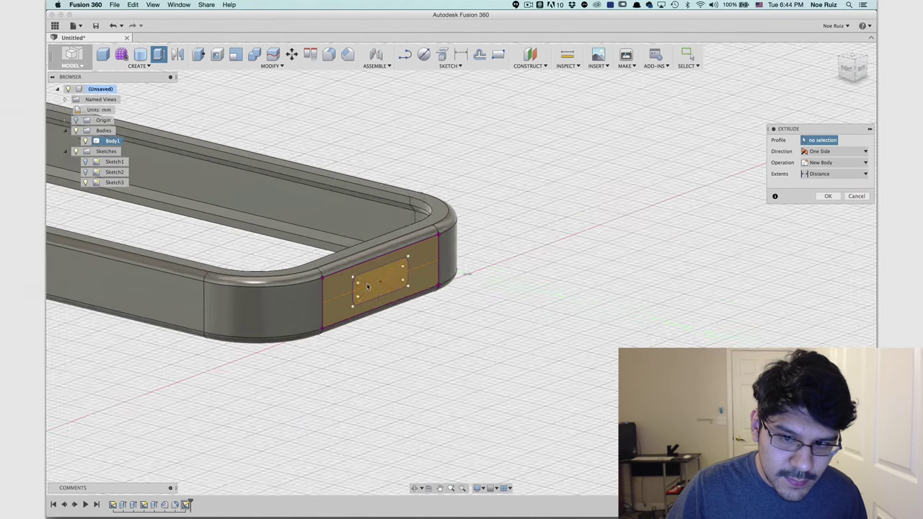
left_click(377, 288)
scroll(377, 285, "down", 4)
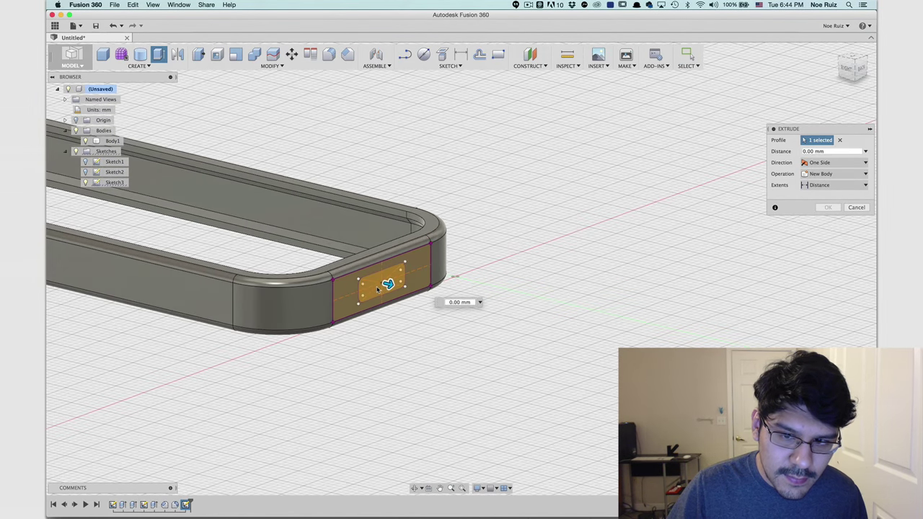
middle_click_drag(276, 329, 625, 385)
middle_click_drag(425, 341, 375, 296, "shift")
left_click(833, 185)
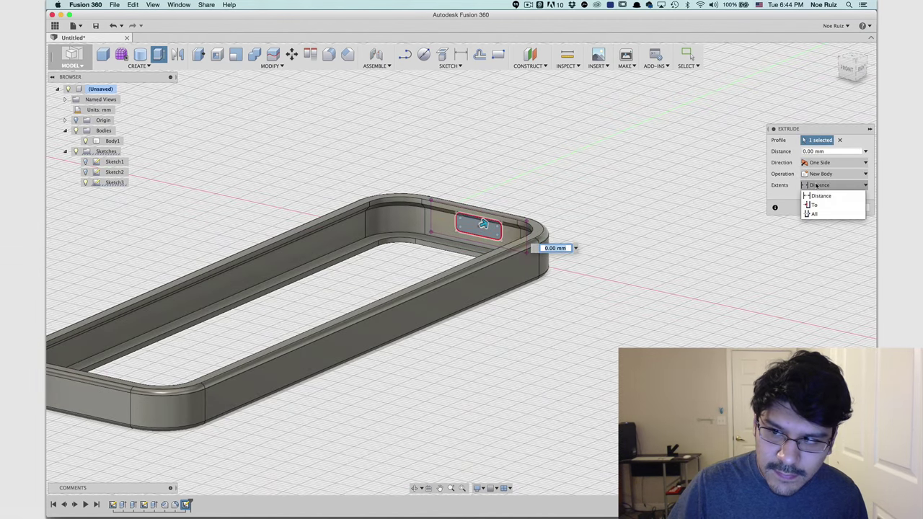
left_click(819, 208)
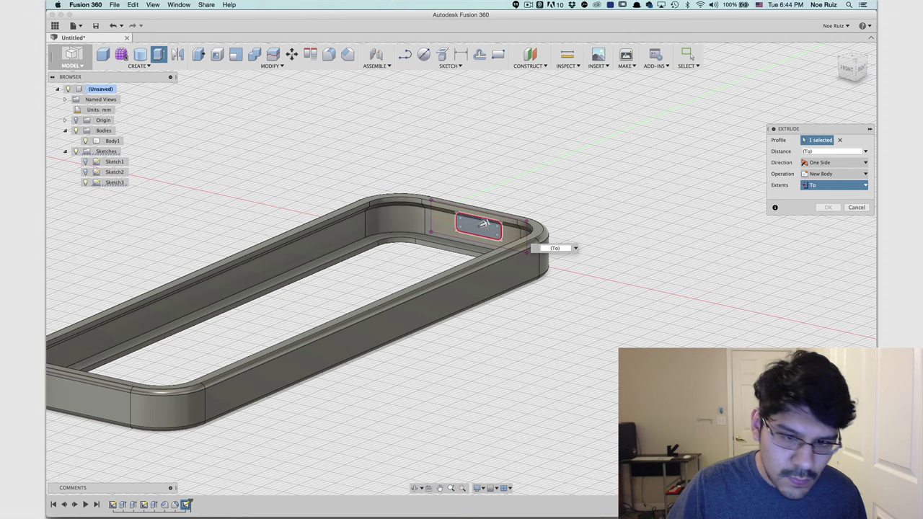
left_click(92, 407)
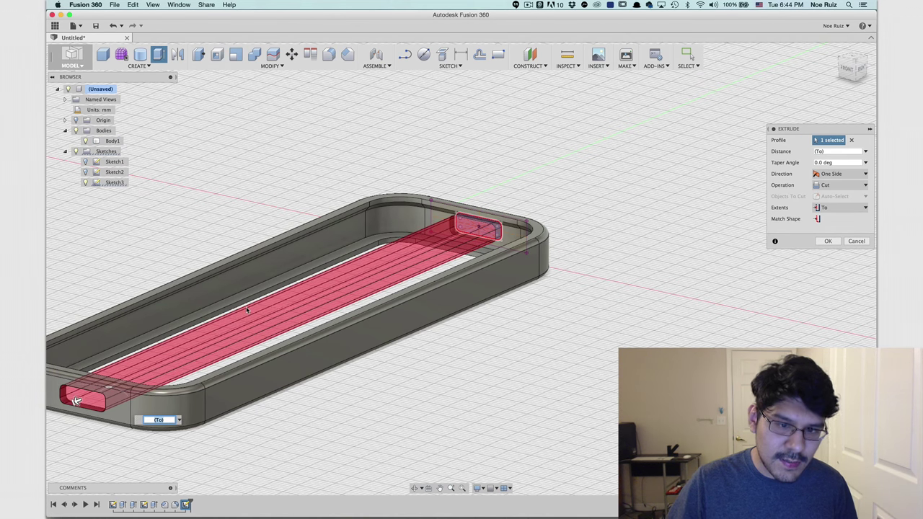
key("Return")
Examine the frame and the slots through both ends from several angles and from the top.
scroll(315, 315, "down", 3)
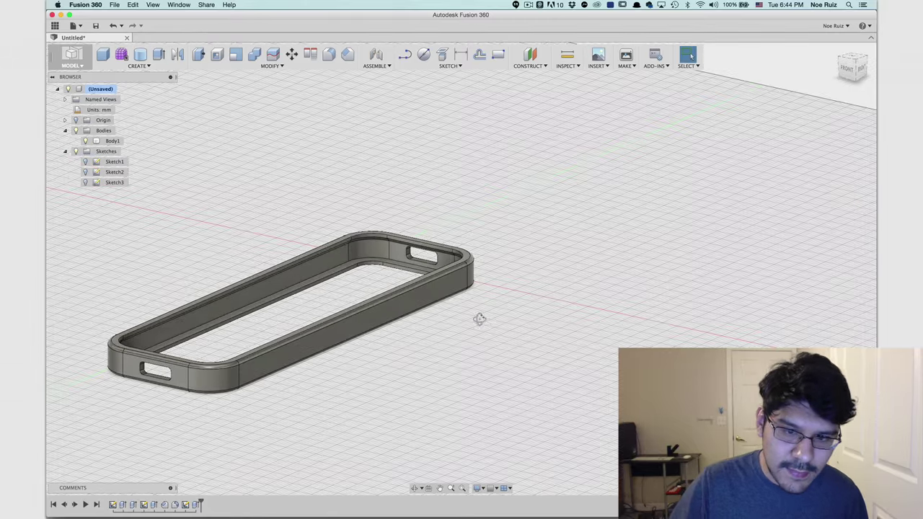
middle_click_drag(480, 318, 244, 318, "shift")
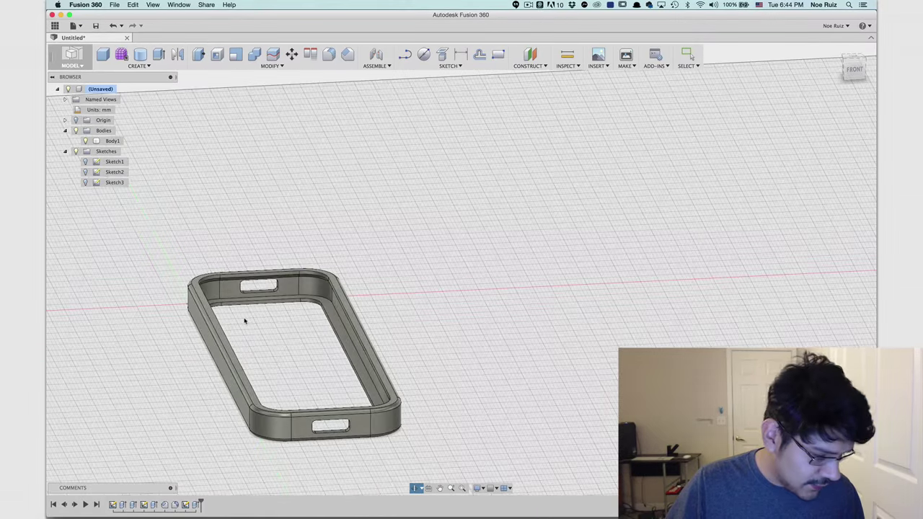
scroll(246, 321, "down", 1)
middle_click_drag(180, 326, 168, 254, "shift")
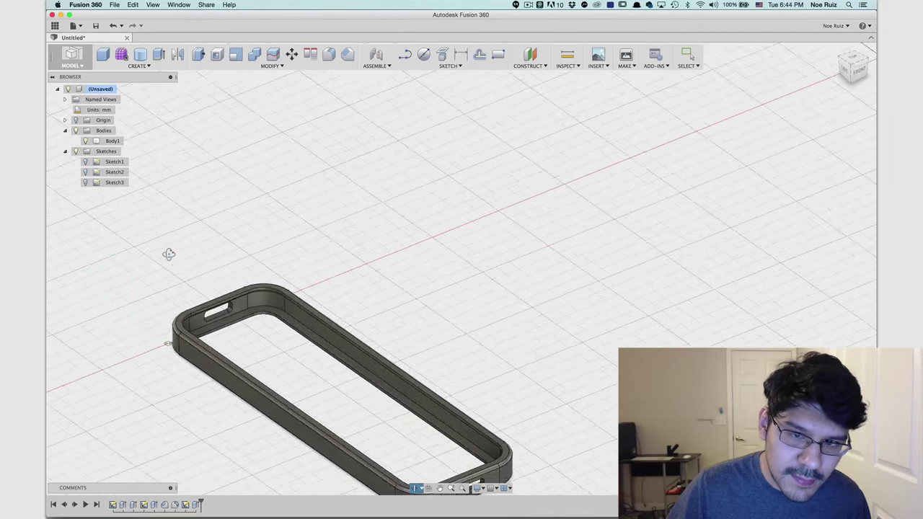
scroll(193, 275, "down", 3)
middle_click_drag(218, 291, 445, 278)
scroll(252, 240, "up", 3)
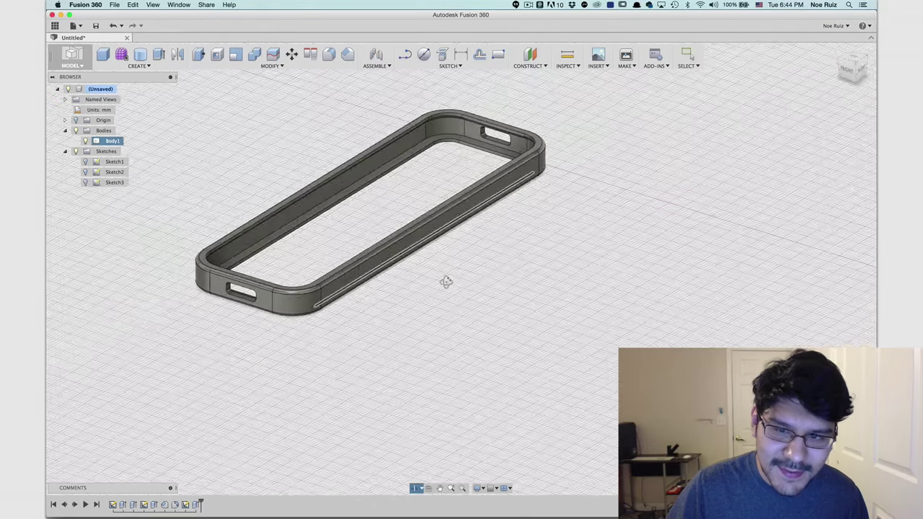
left_click(853, 58)
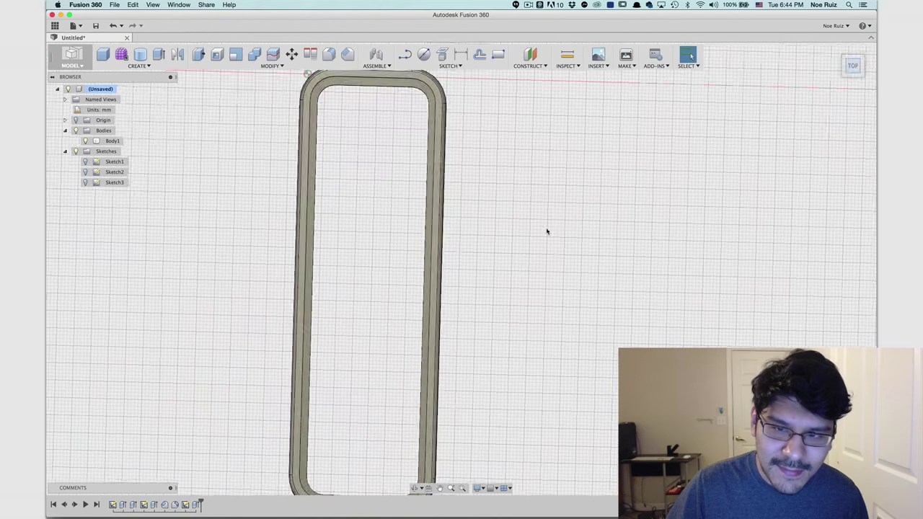
mouse_move(257, 323)
middle_mouse_down("shift")
mouse_move(237, 262)
mouse_move(269, 320)
middle_mouse_up("shift")
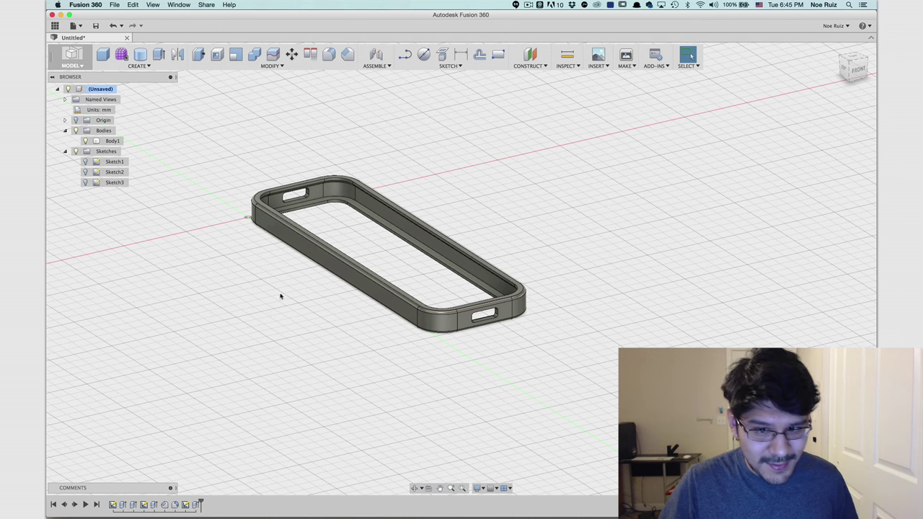
scroll(281, 296, "up", 3)
scroll(291, 267, "down", 3)
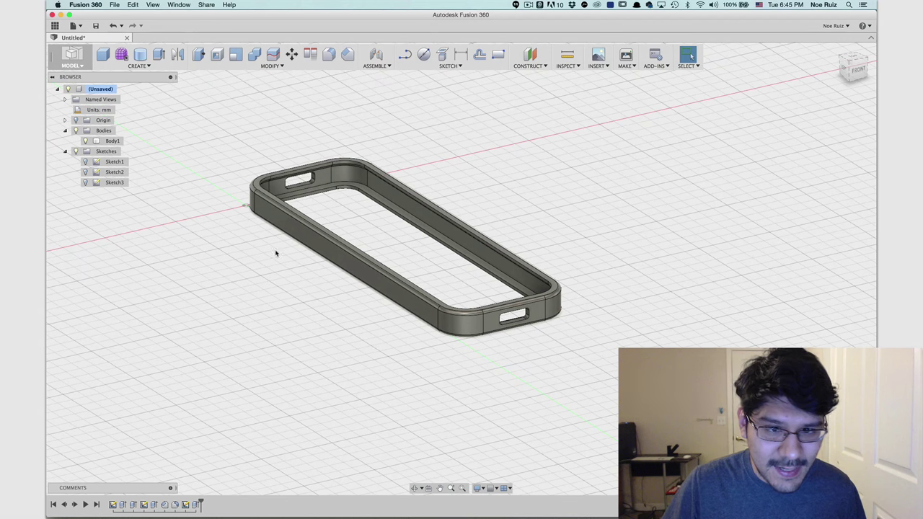
Save the design as "appletvremote case" in the Apple TV Remote project.
right_click(111, 142)
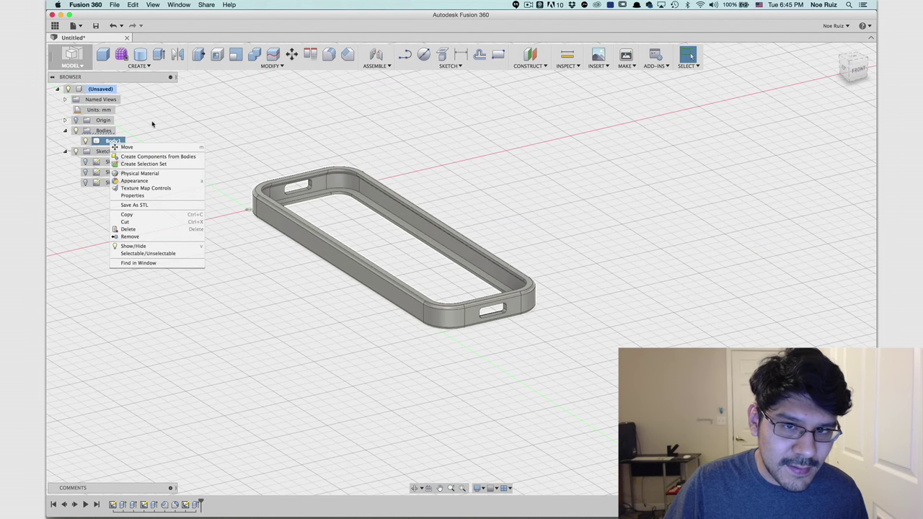
key("Escape")
left_click(96, 26)
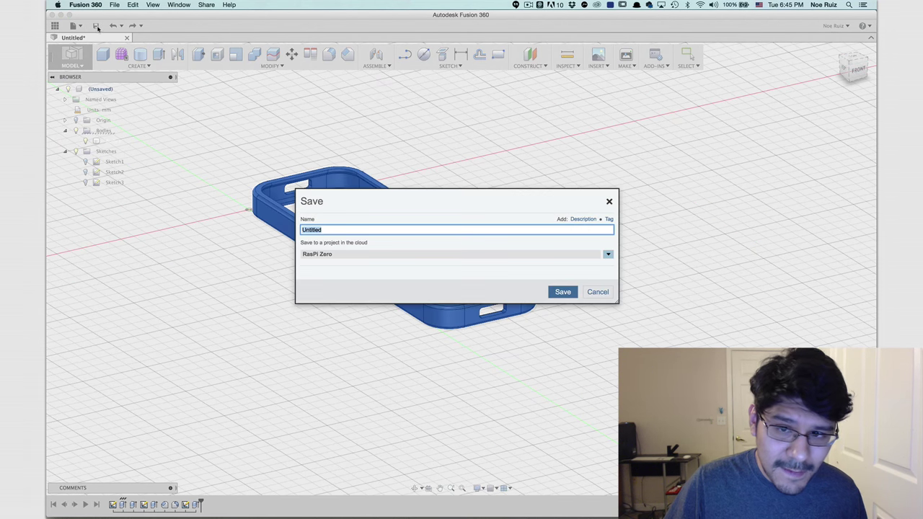
left_click(563, 256)
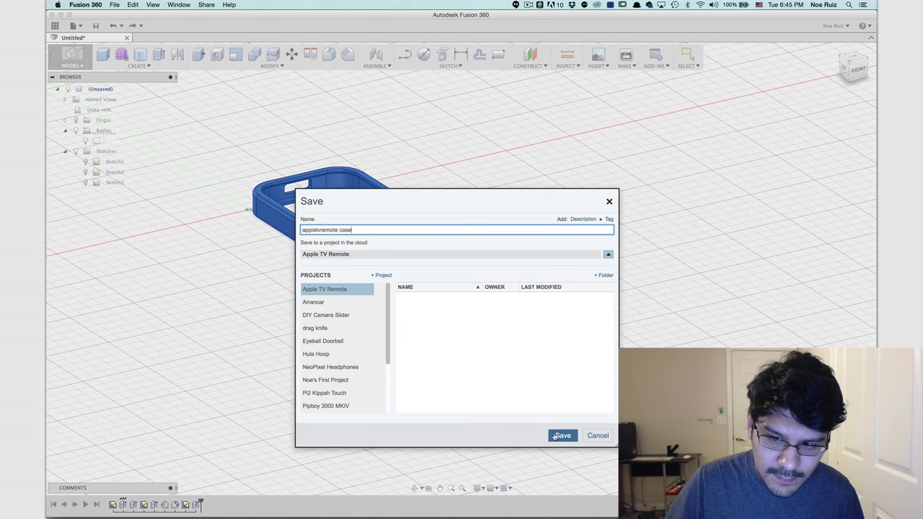
left_click(556, 436)
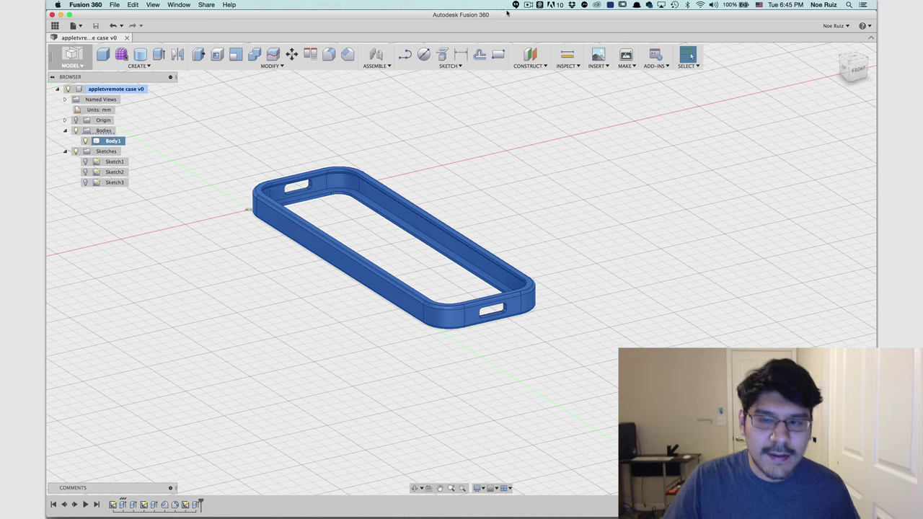
Export the frame body as a binary STL with medium refinement, named atvremote-case, into the stls folder.
scroll(270, 284, "up", 3)
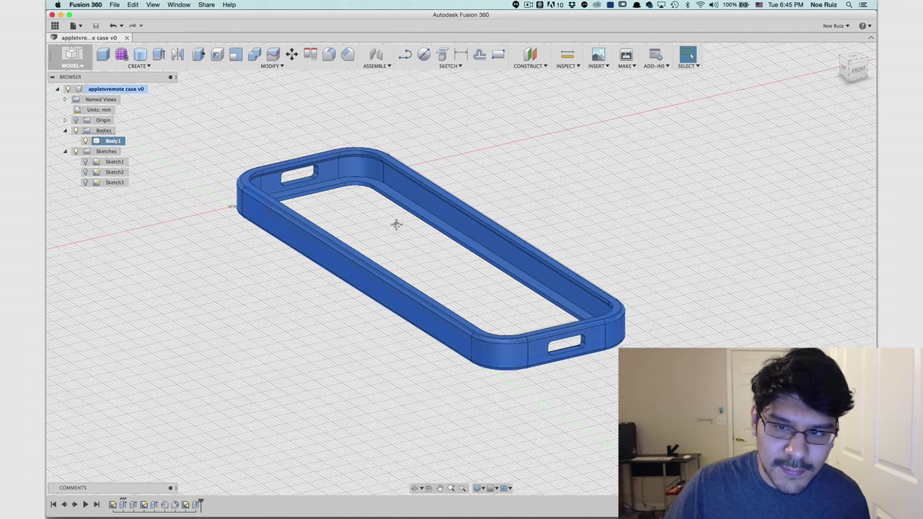
middle_click_drag(395, 224, 406, 244)
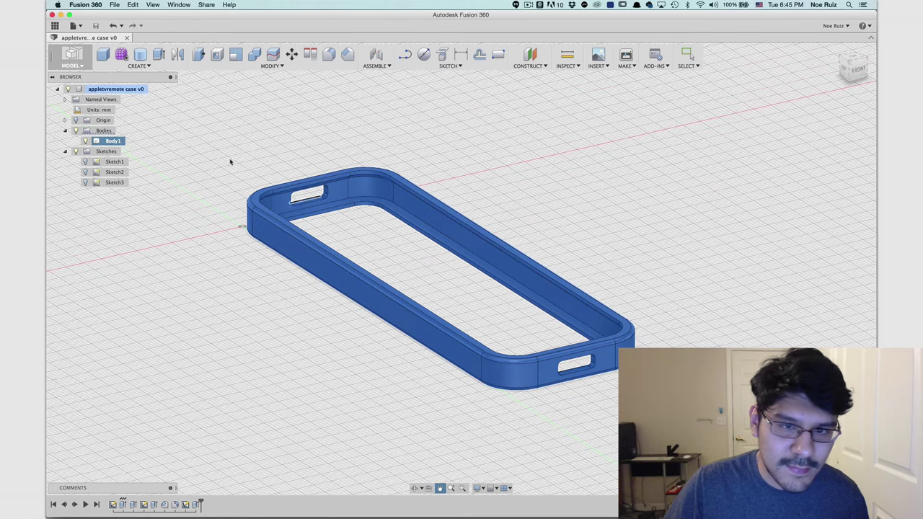
right_click(120, 142)
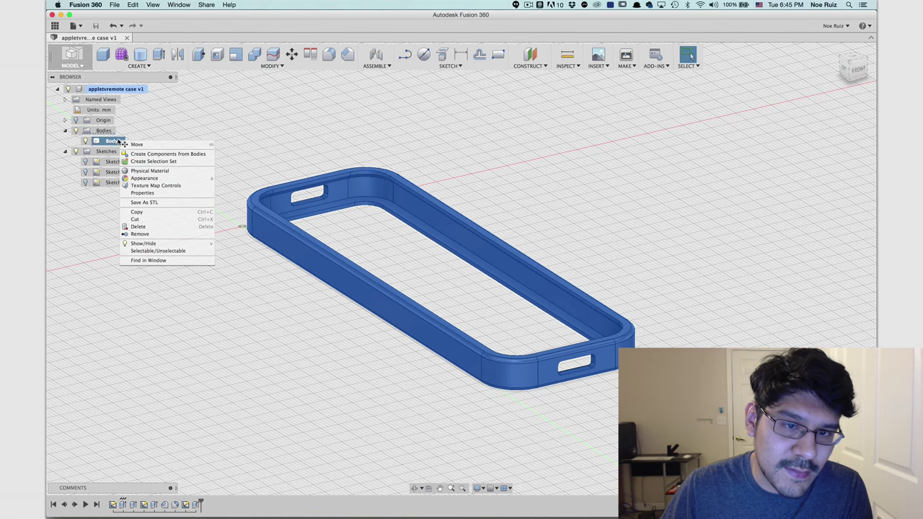
left_click(152, 202)
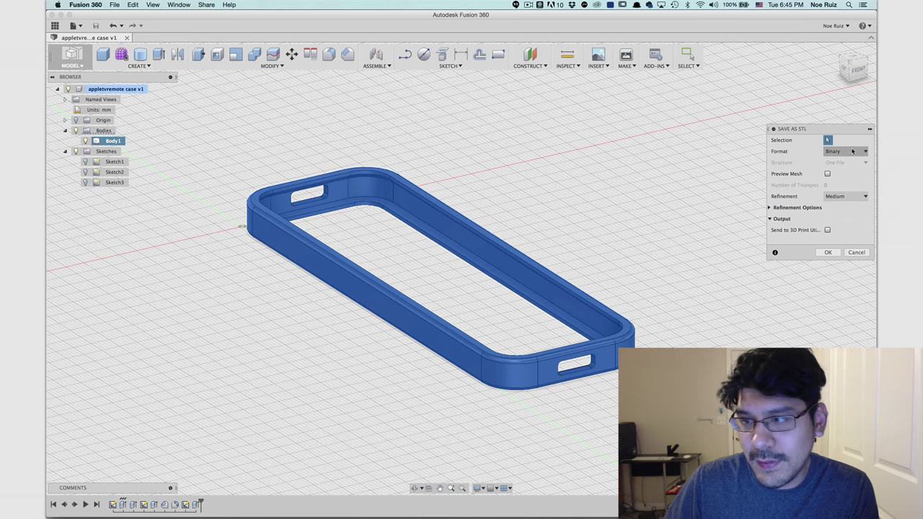
left_click(828, 252)
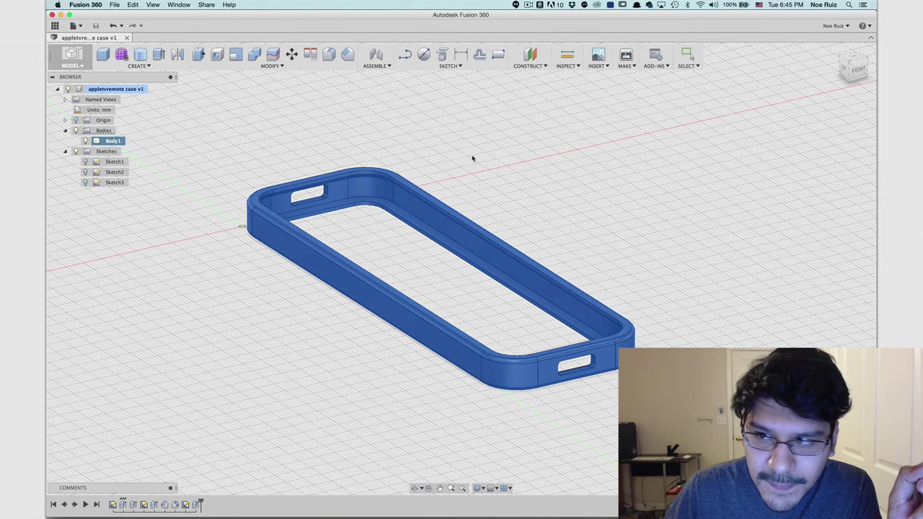
left_click(447, 131)
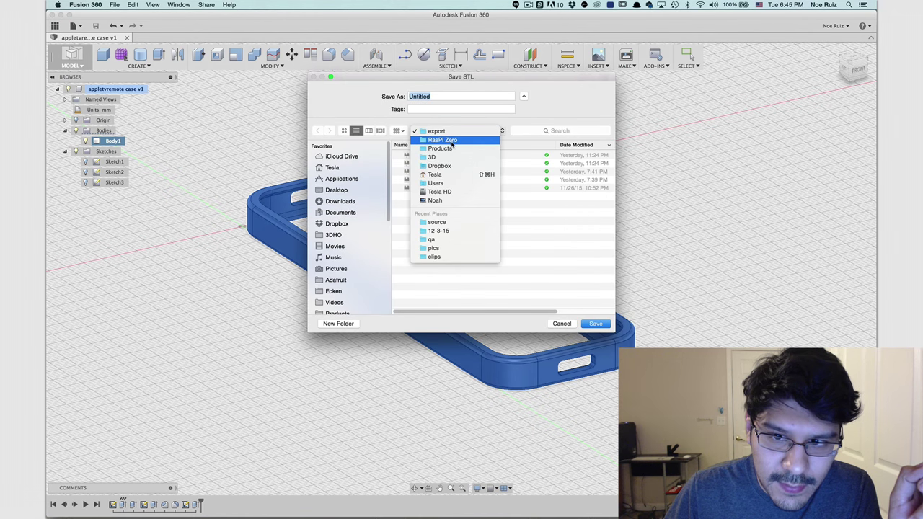
left_click(440, 149)
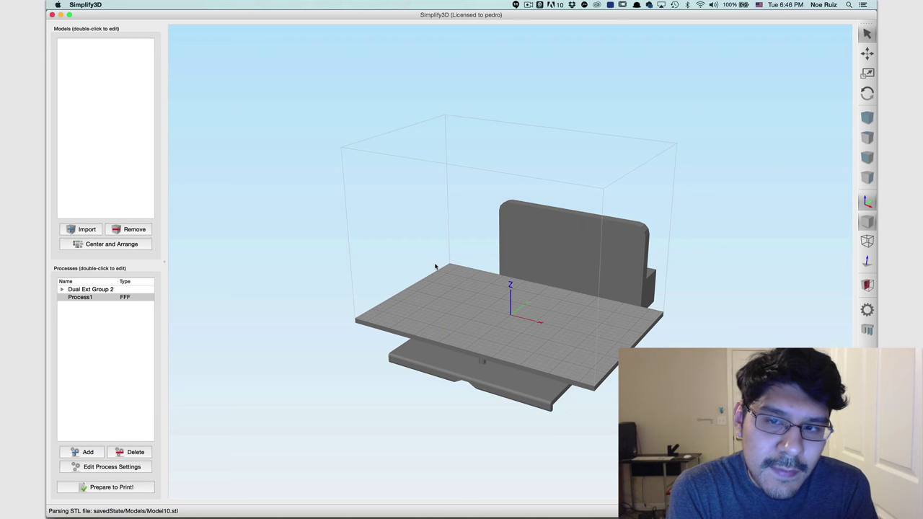
In Simplify3D, clear the loaded models and import the atvremote-case STL from the stls folder.
left_click(132, 232)
left_click(82, 230)
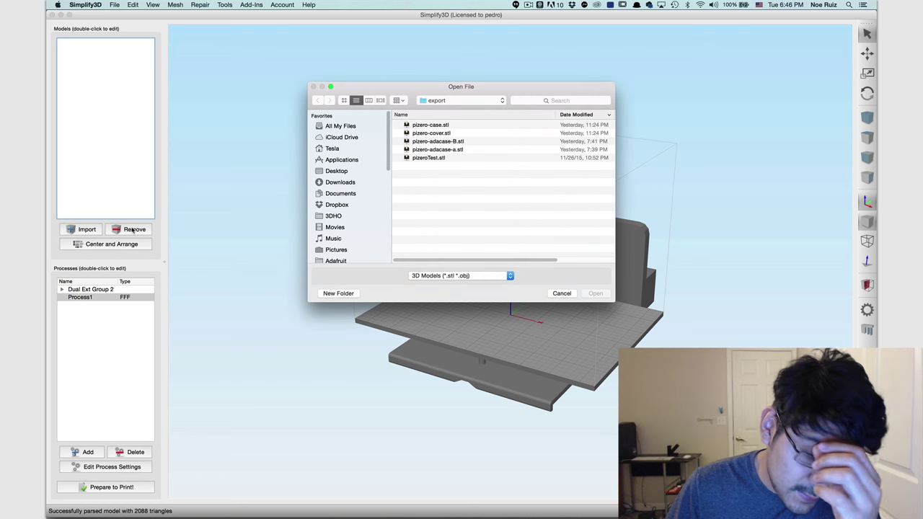
left_click(442, 100)
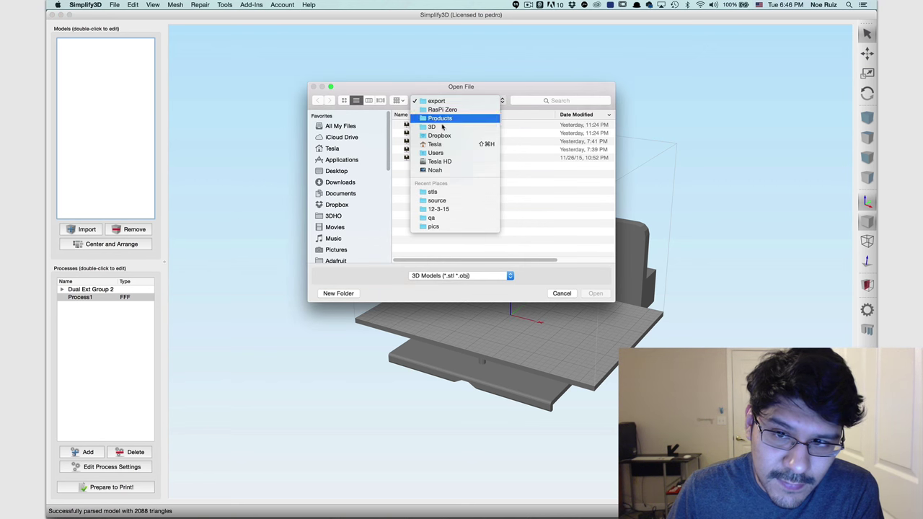
left_click(441, 192)
double_click(439, 127)
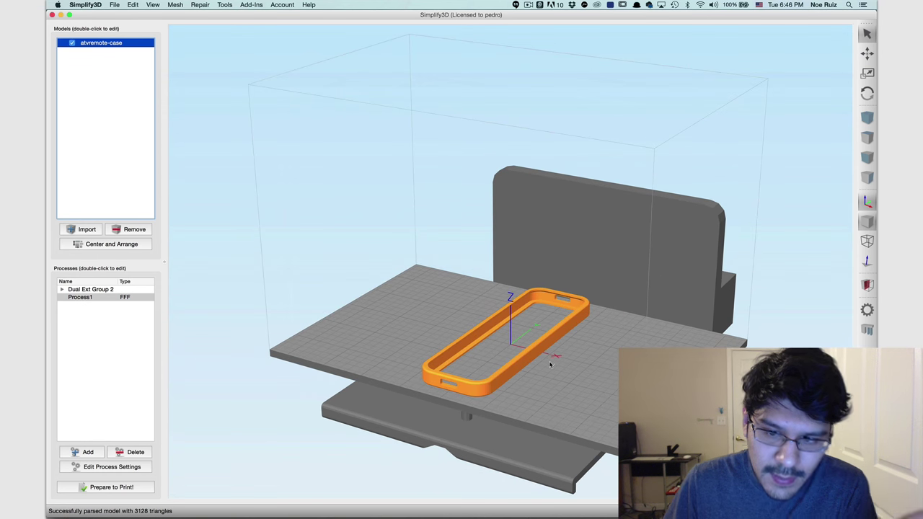
Rotate the atvremote-case model 90 degrees about the Z axis on the build plate.
double_click(128, 43)
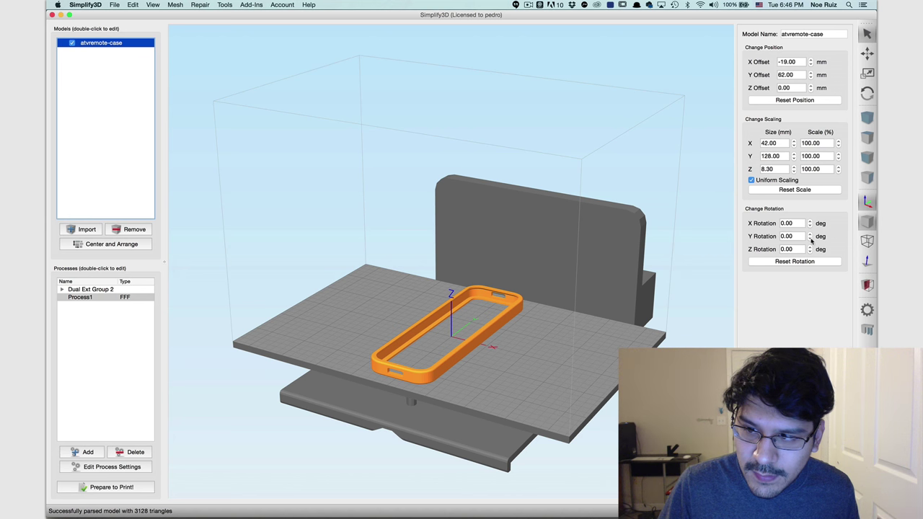
left_click_drag(810, 246, 810, 248)
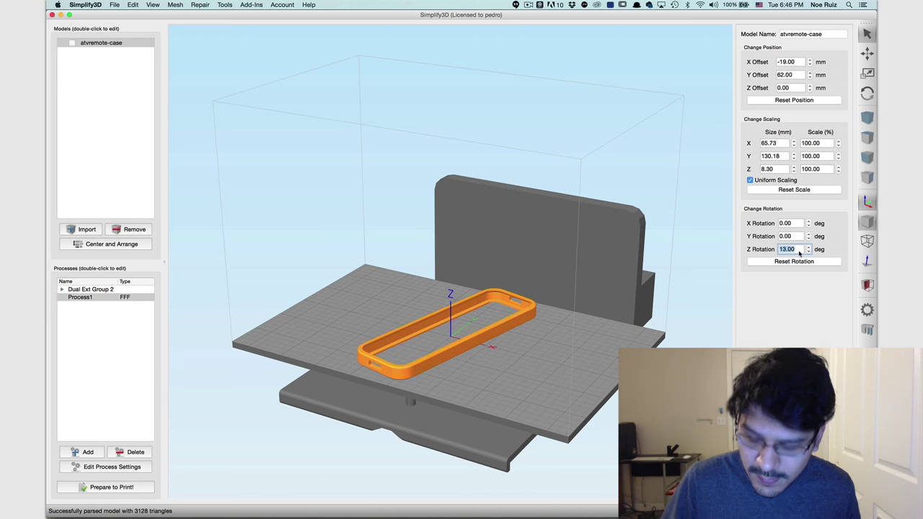
type("90")
key("Return")
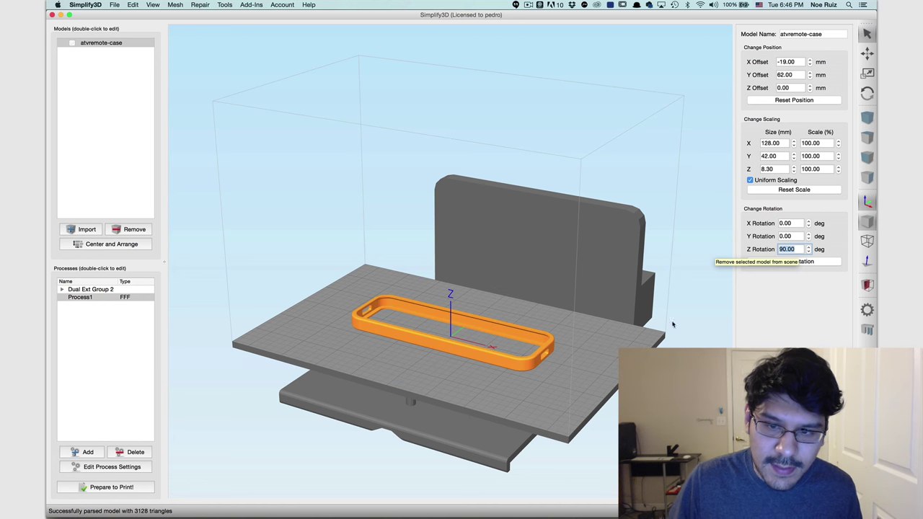
Switch Process1 to the FF left Ninjaflex profile without saving the changes made to Flash Left.
left_click_drag(336, 462, 482, 430)
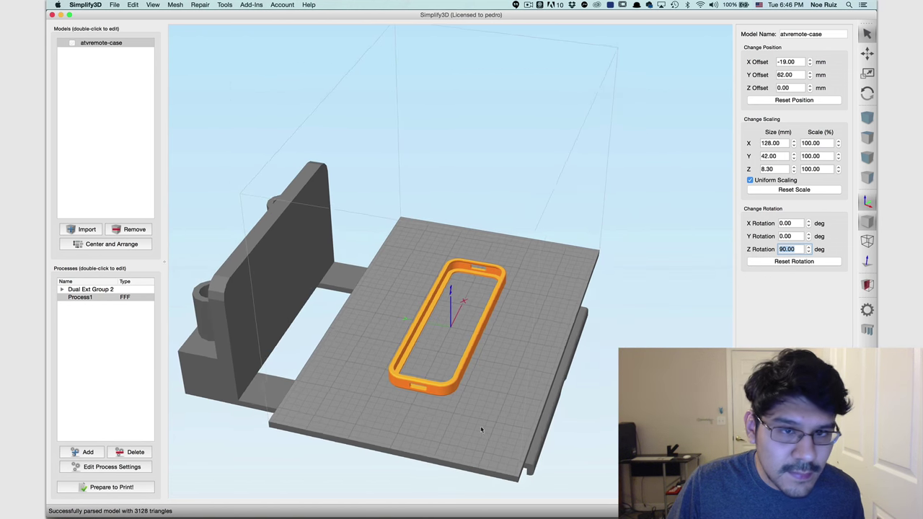
scroll(482, 430, "down", 2)
scroll(482, 430, "up", 4)
double_click(90, 299)
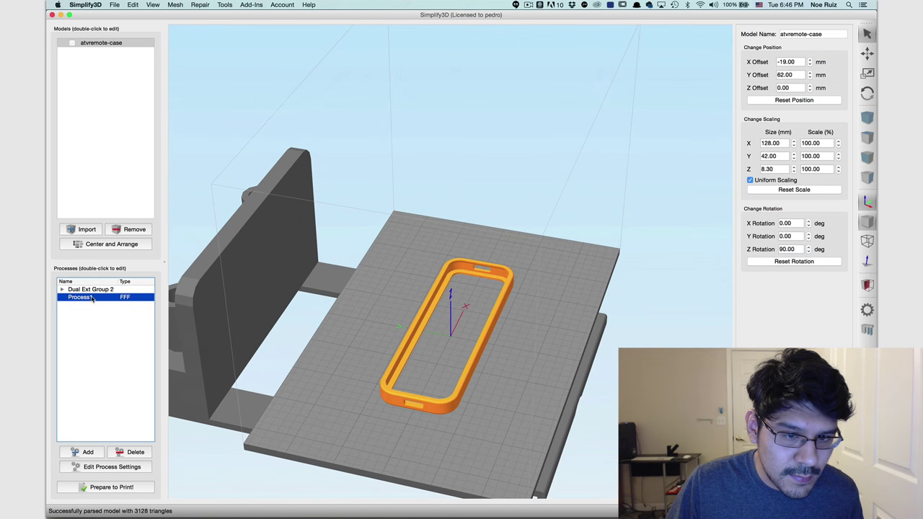
left_click(387, 98)
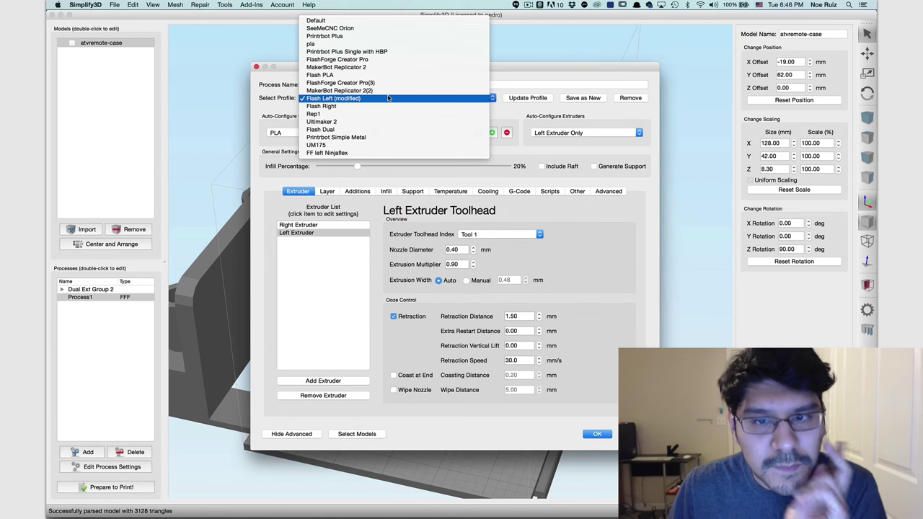
left_click(383, 152)
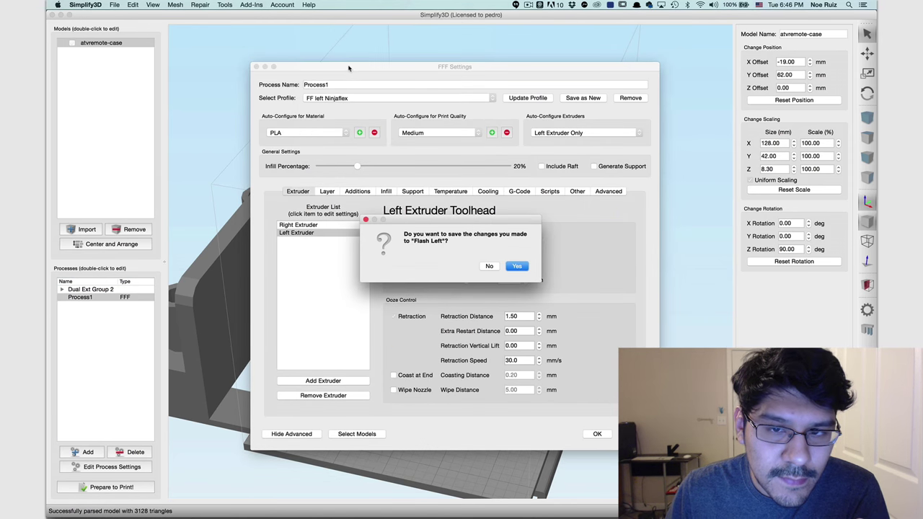
left_click(490, 266)
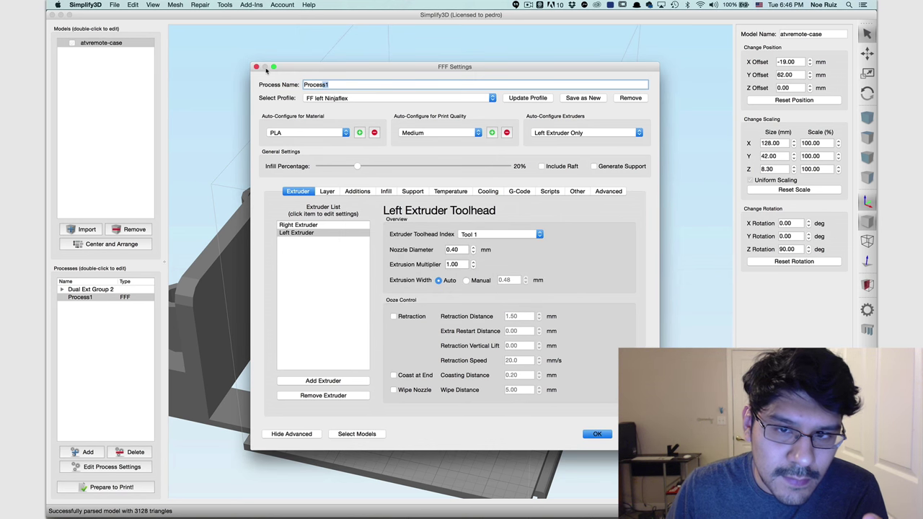
Rename the print process as ninjaflex.
mouse_move(304, 84)
left_mouse_down()
mouse_move(334, 85)
mouse_move(292, 78)
left_mouse_up()
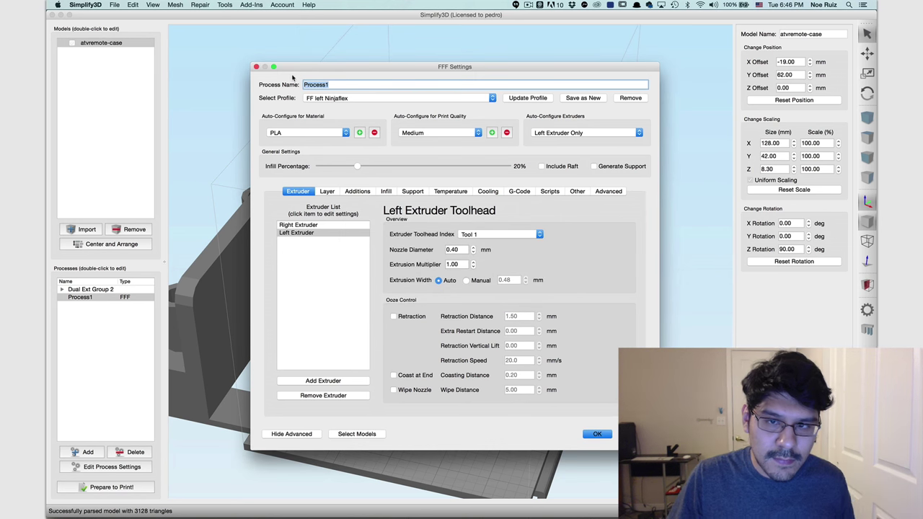
type("ninjaflex")
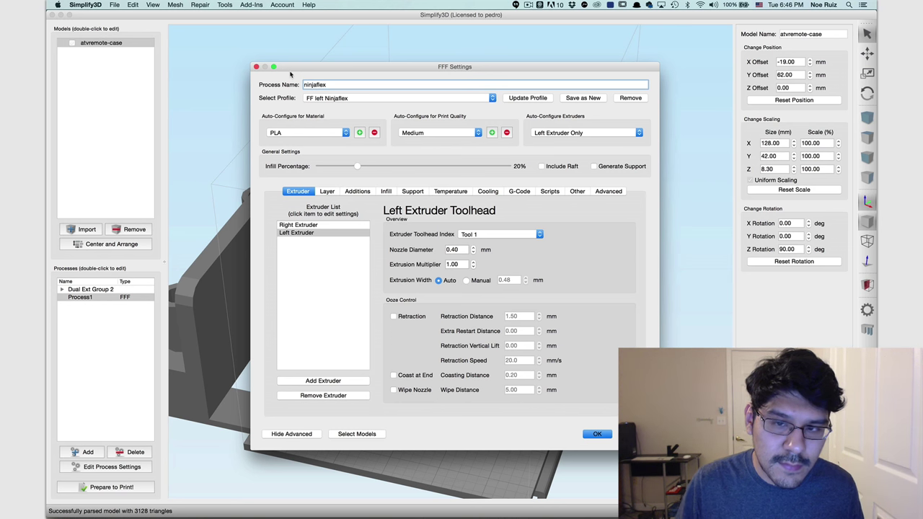
left_click(290, 72)
Set the left extruder's extrusion multiplier to 1.50.
left_click(463, 250)
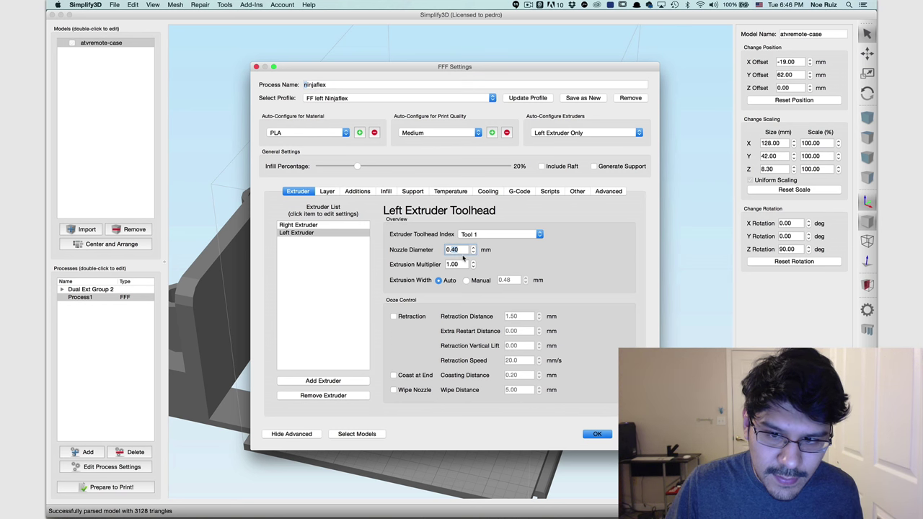
left_click(465, 264)
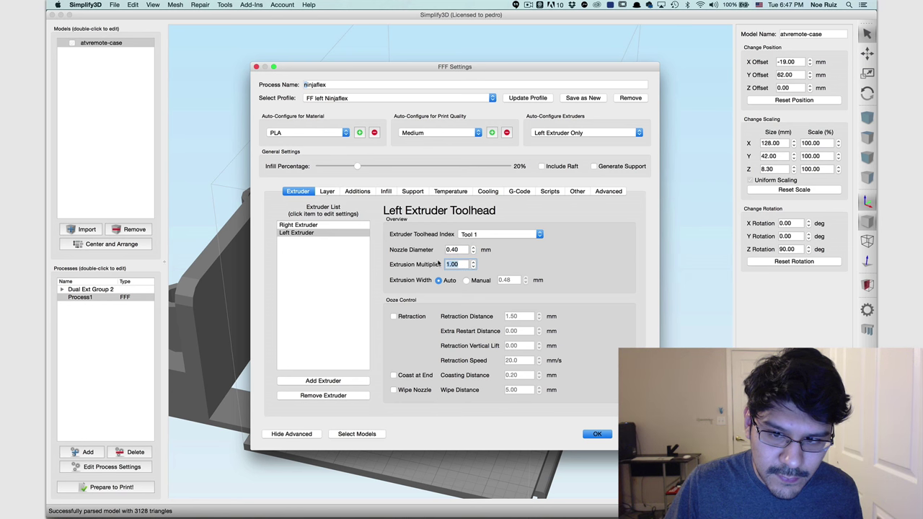
type("5")
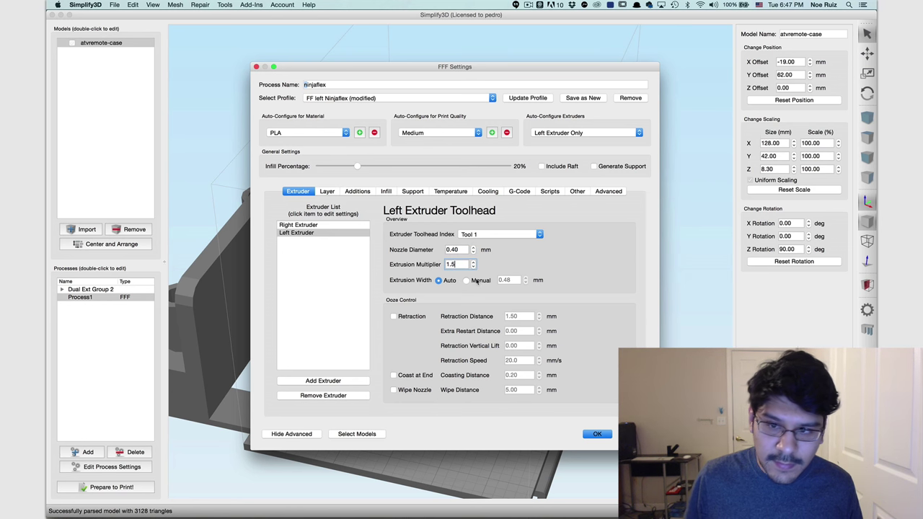
key("Tab")
key("shift+Tab")
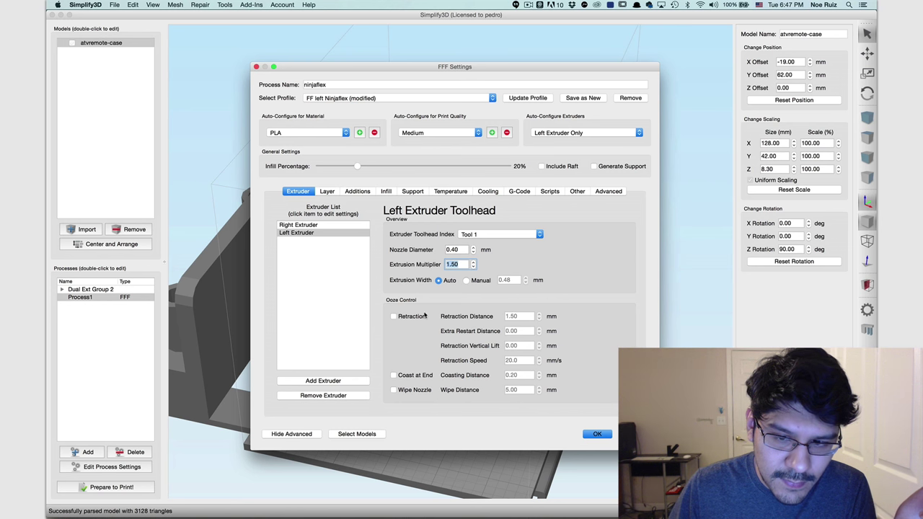
Check the layer and infill settings and set the left extruder's layer 1 temperature to 230 °C.
left_click(331, 194)
left_click(328, 192)
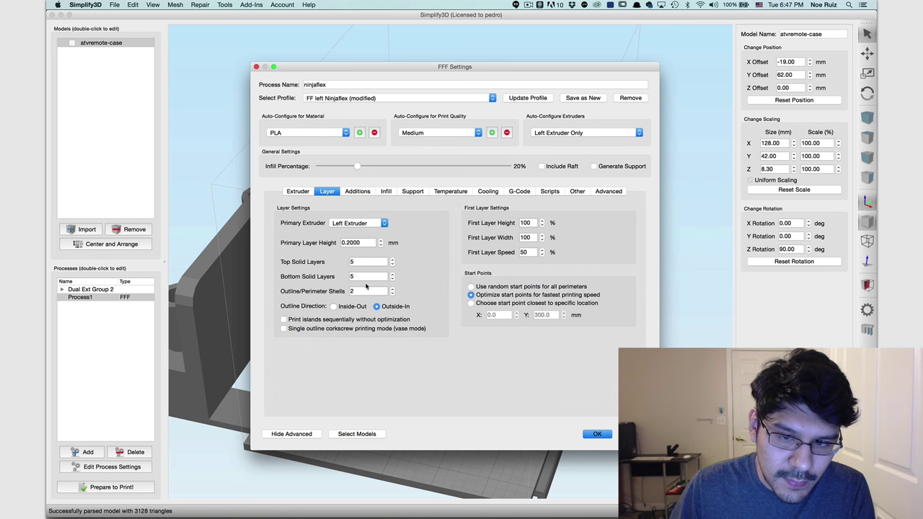
left_click(386, 192)
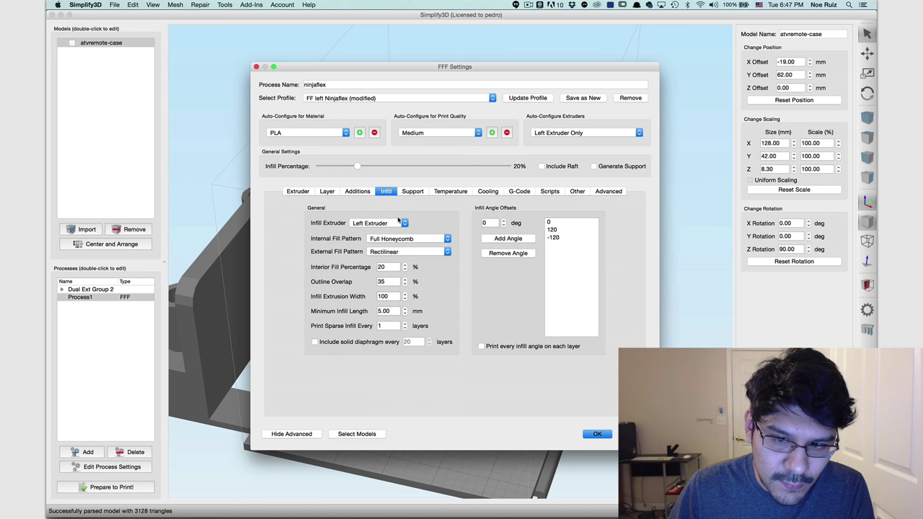
left_click(436, 192)
left_click(299, 232)
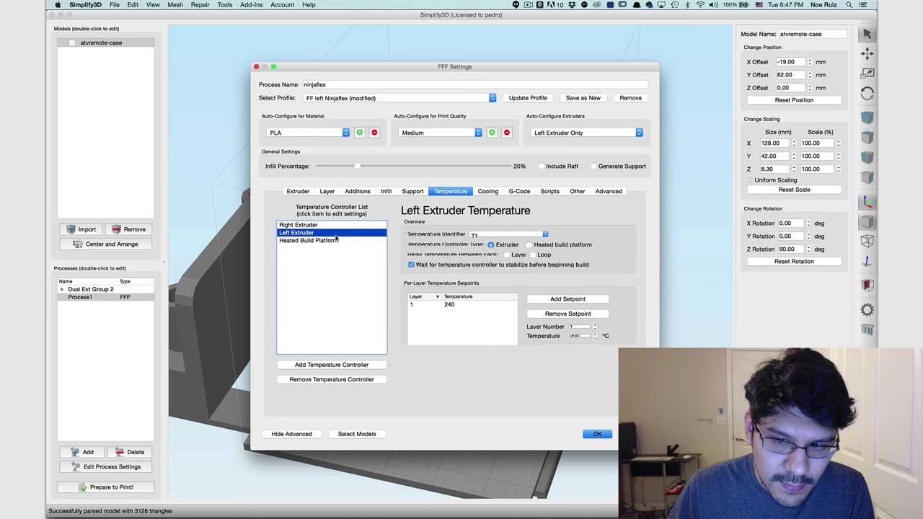
double_click(454, 328)
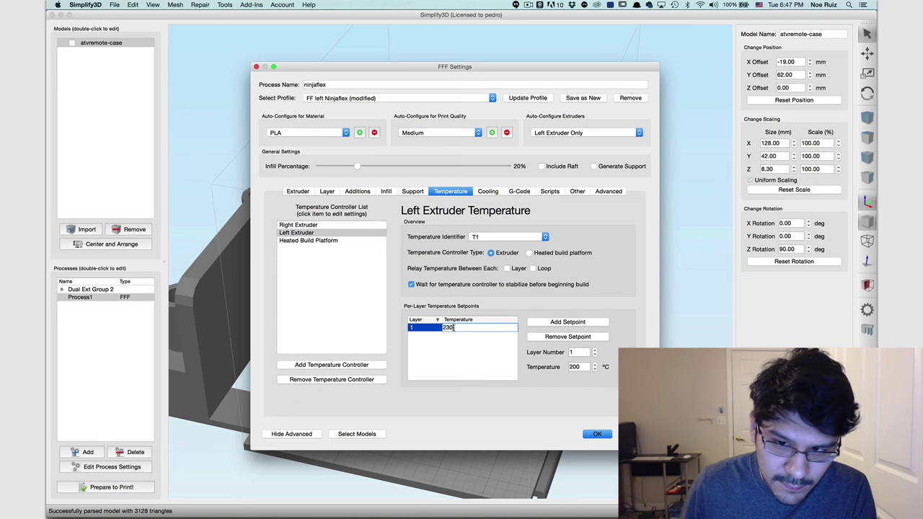
type("230")
key("Return")
left_click(312, 225)
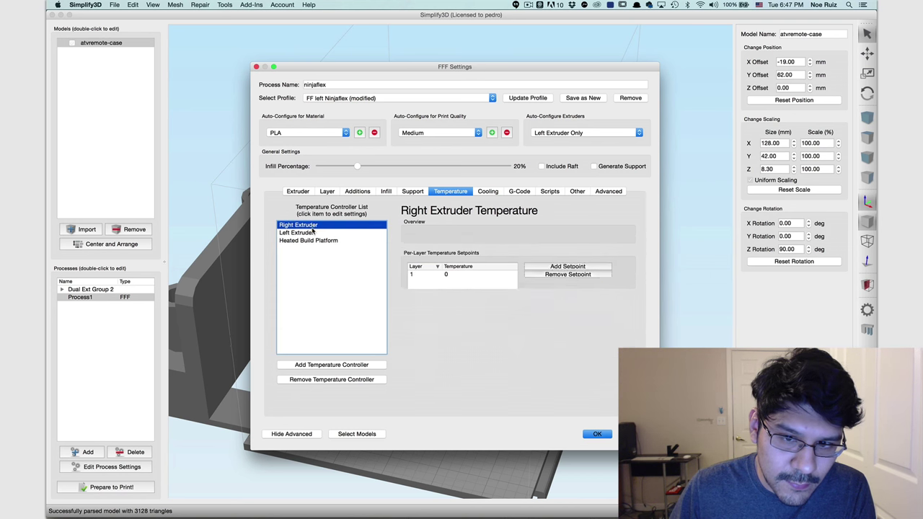
left_click(312, 233)
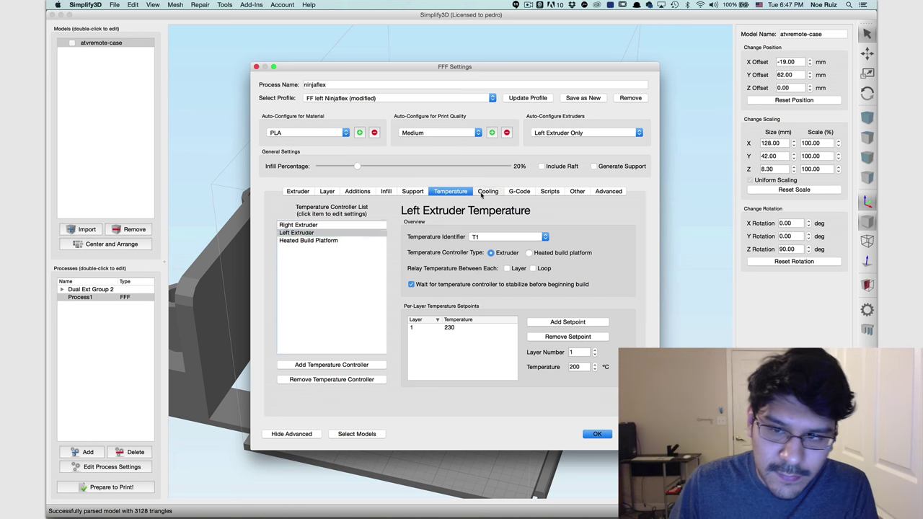
Set the ninjaflex process's default printing speed to 30 mm/s.
left_click(488, 191)
left_click(519, 191)
left_click(549, 191)
left_click(577, 191)
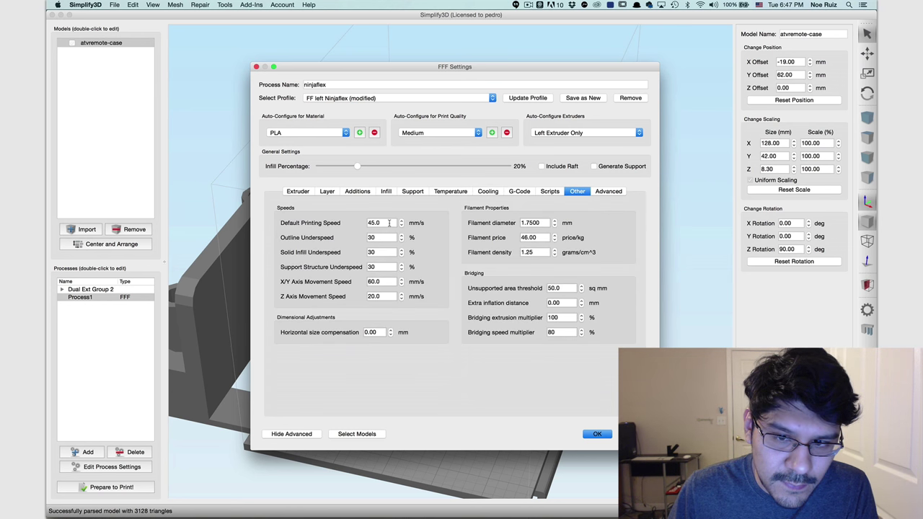
left_click(382, 223)
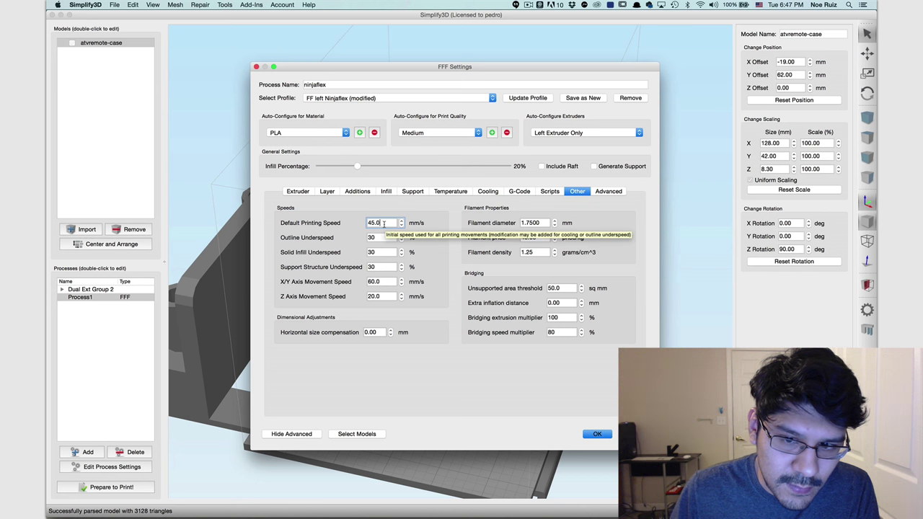
left_click_drag(389, 225, 358, 223)
type("30")
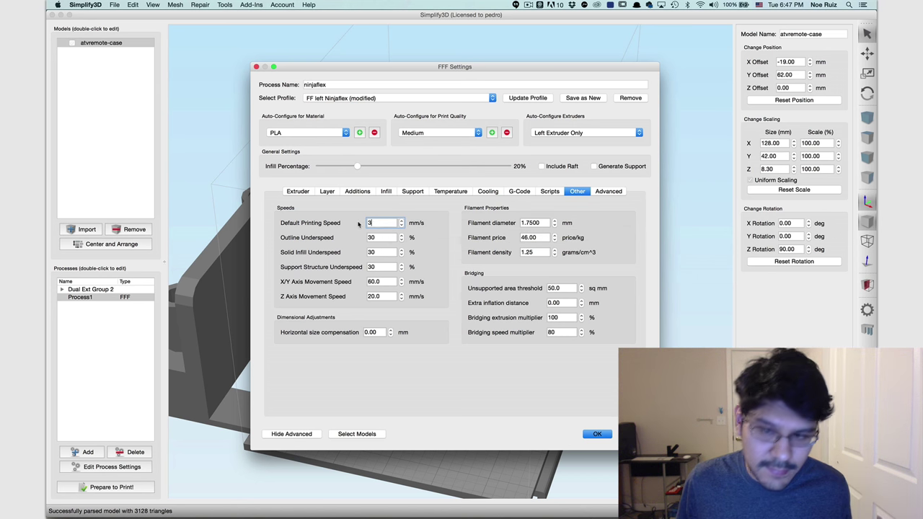
Set the X/Y axis movement speed to 45 mm/s and apply the process settings.
key("Tab")
key("Tab")
key("Tab")
key("Tab")
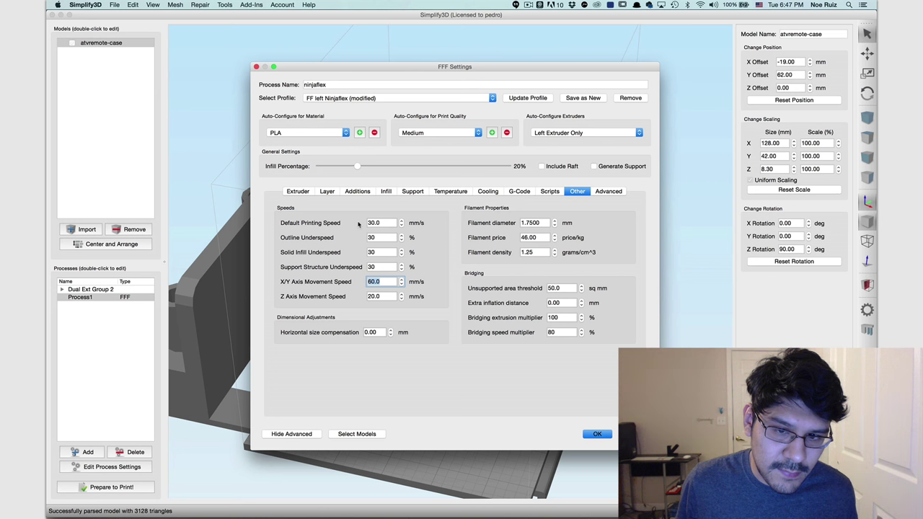
key("Tab")
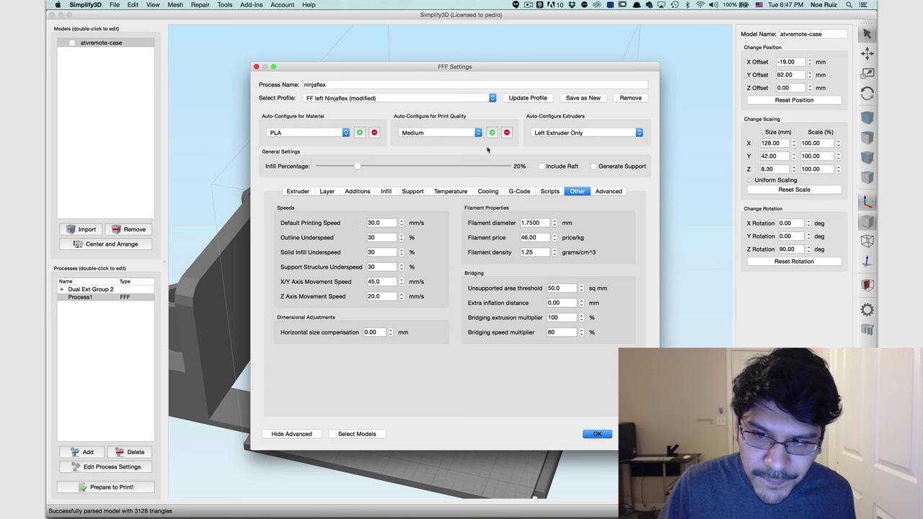
left_click(615, 193)
left_click(581, 191)
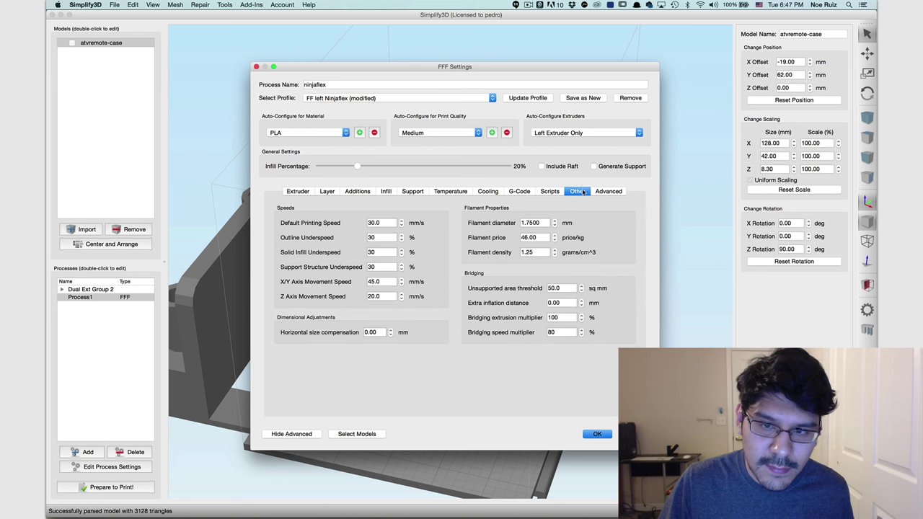
left_click(599, 433)
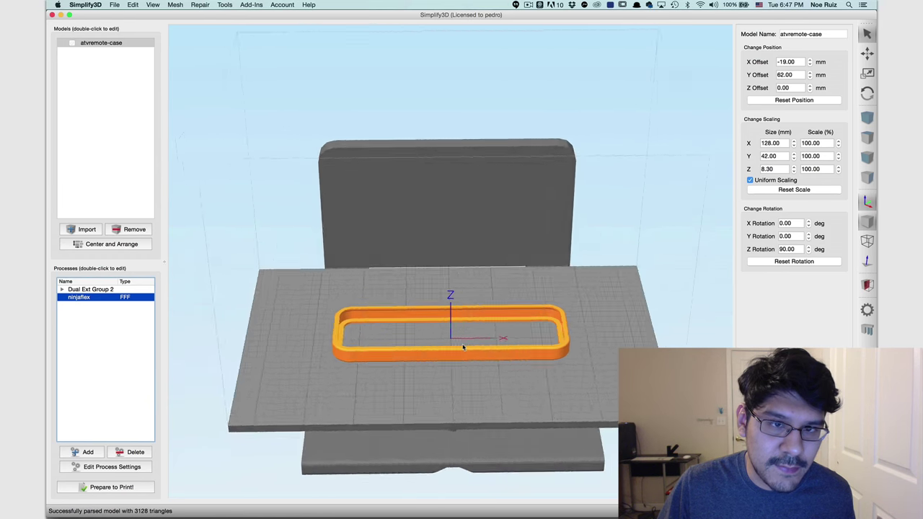
Generate the print preview of atvremote-case using only the ninjaflex process.
left_click_drag(463, 347, 420, 346)
double_click(101, 42)
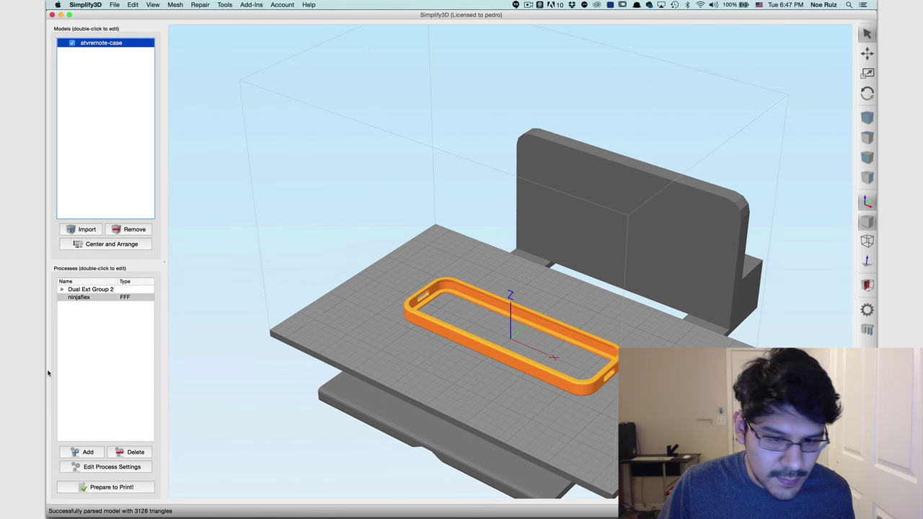
left_click(121, 487)
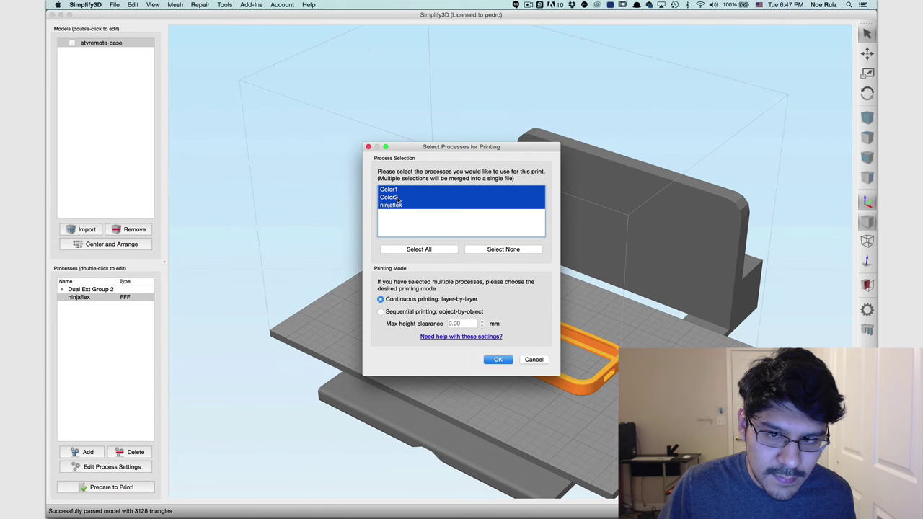
left_click(400, 205)
left_click(498, 360)
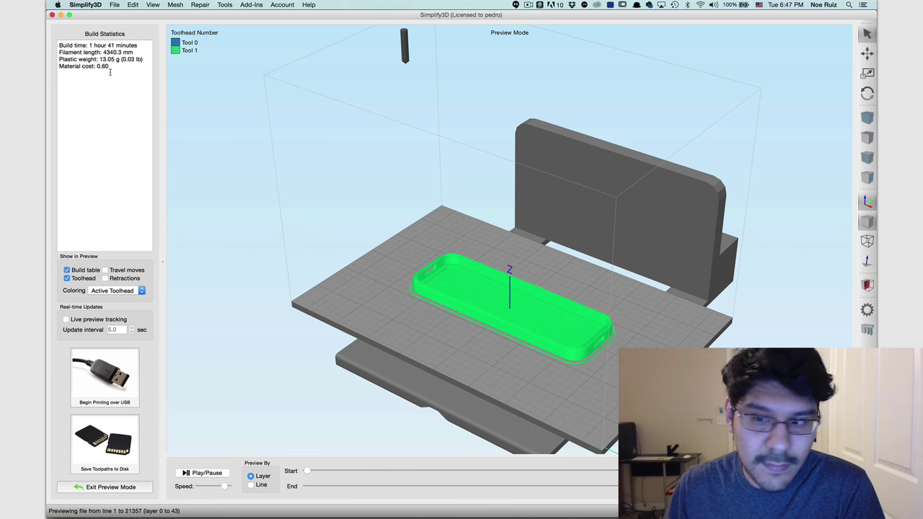
Examine the sliced case's toolpaths from above and below, with the preview cut back to the lower layers.
left_click_drag(385, 271, 457, 296)
right_click_drag(457, 297, 454, 425)
middle_click_drag(460, 301, 393, 214)
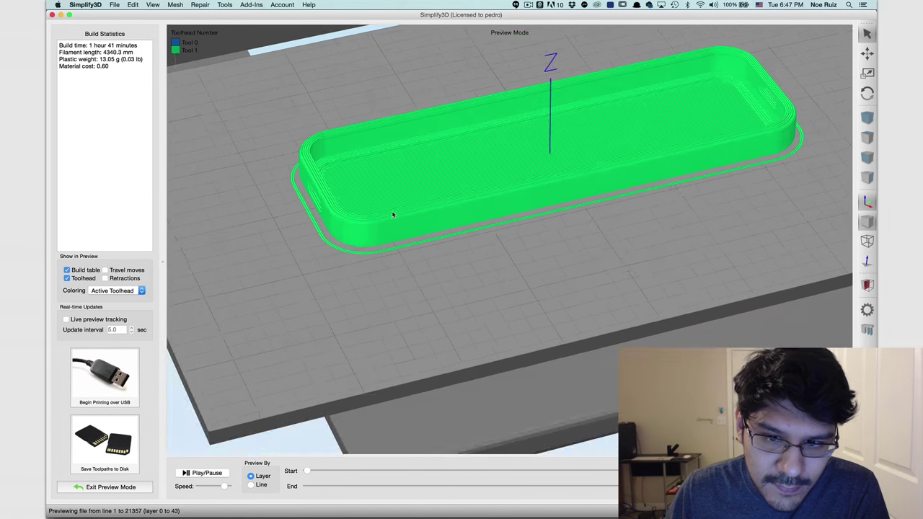
right_click_drag(393, 214, 353, 310)
left_click_drag(353, 310, 344, 150)
left_click_drag(346, 487, 517, 486)
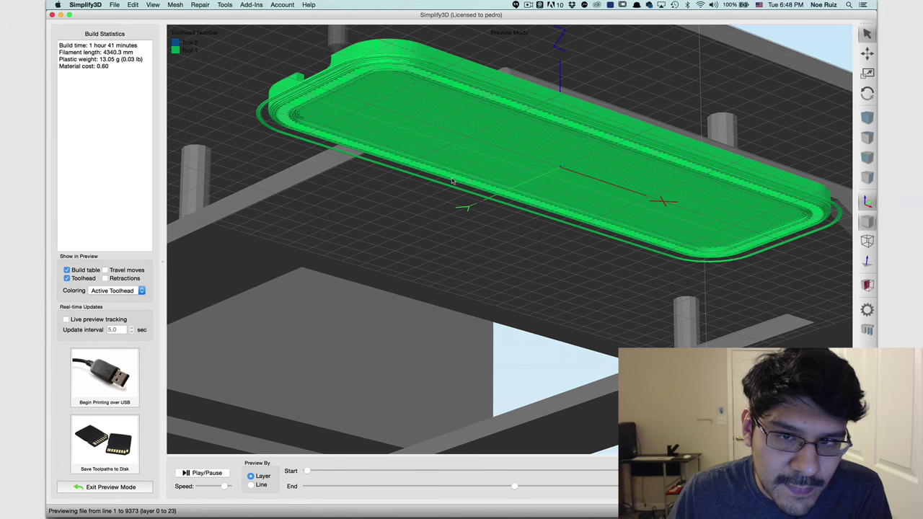
left_click_drag(496, 208, 484, 317)
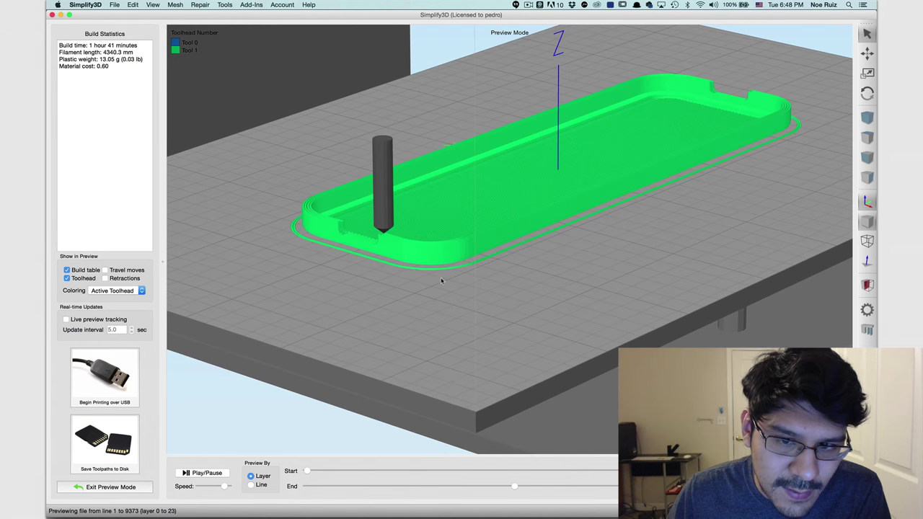
Exit the preview, set the ninjaflex process's primary layer height to 0.2000 mm and apply the settings.
left_click(124, 489)
double_click(121, 298)
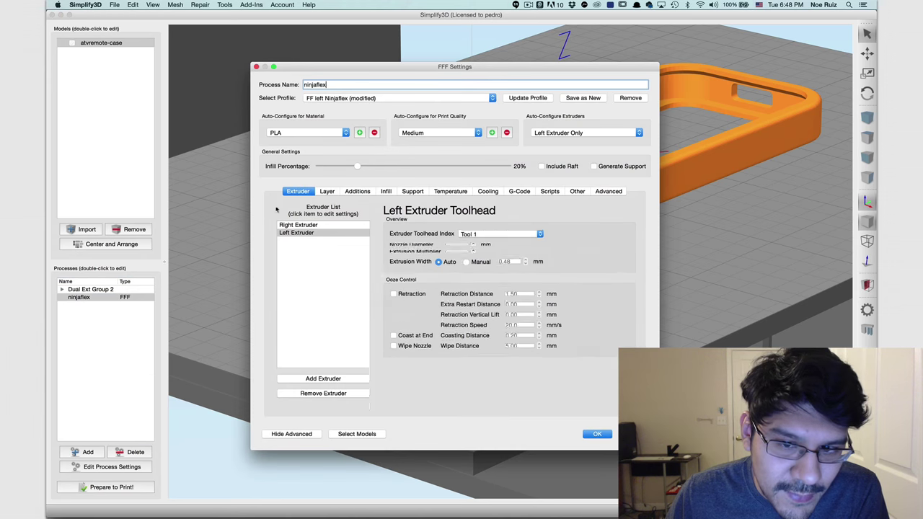
left_click(326, 191)
left_click(349, 242)
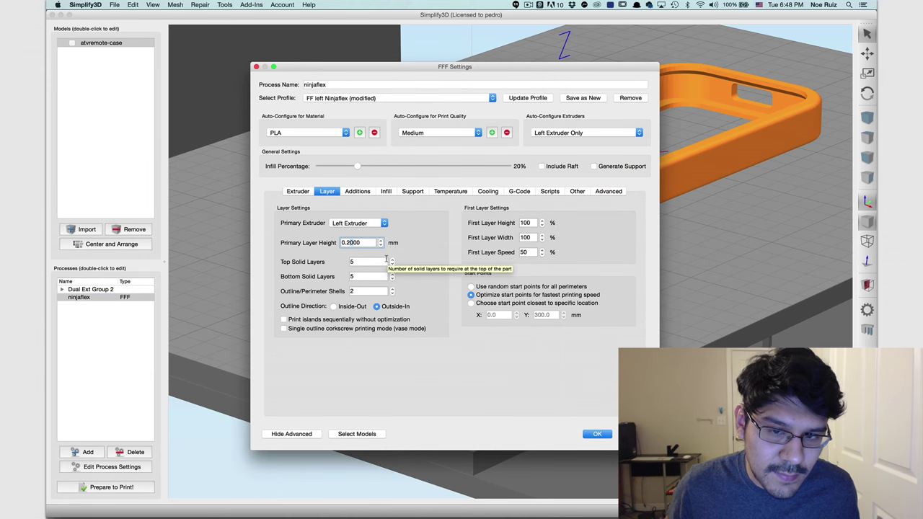
type("1")
key("Return")
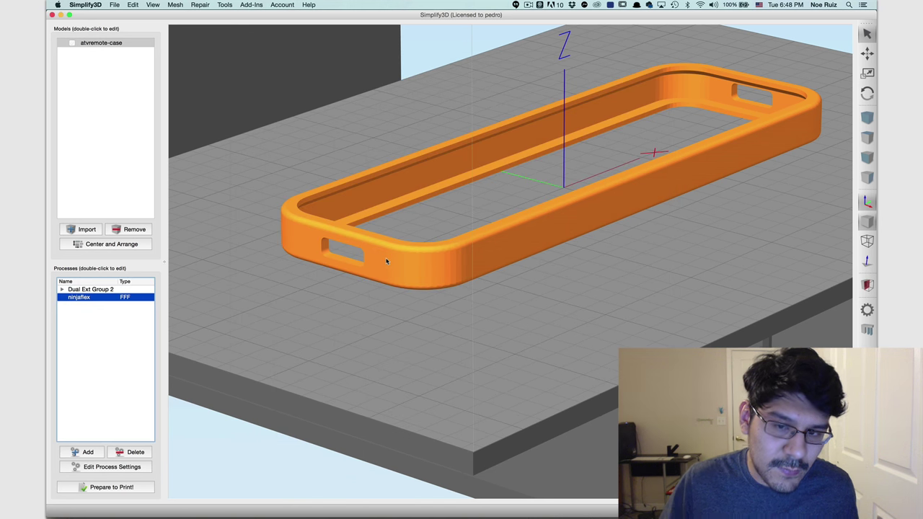
left_click(115, 469)
key("Return")
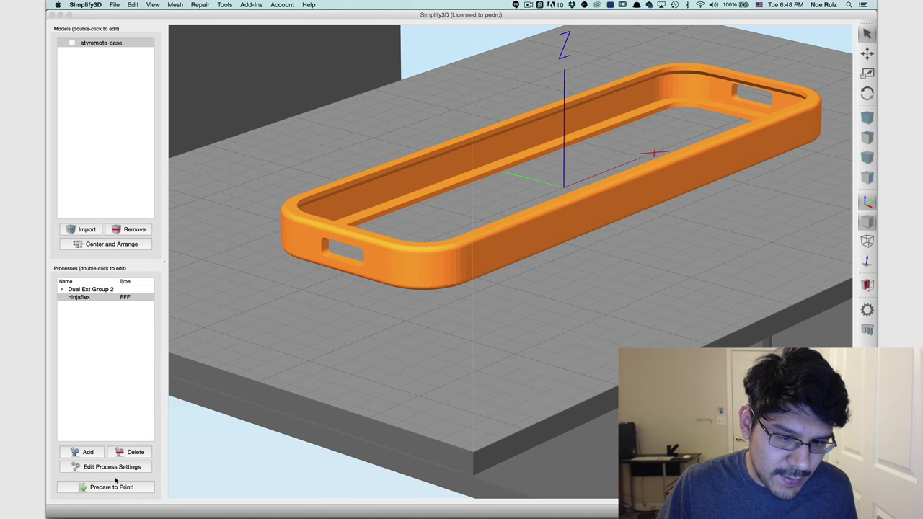
Regenerate the print preview with only the ninjaflex process selected.
left_click(115, 486)
left_click(393, 205)
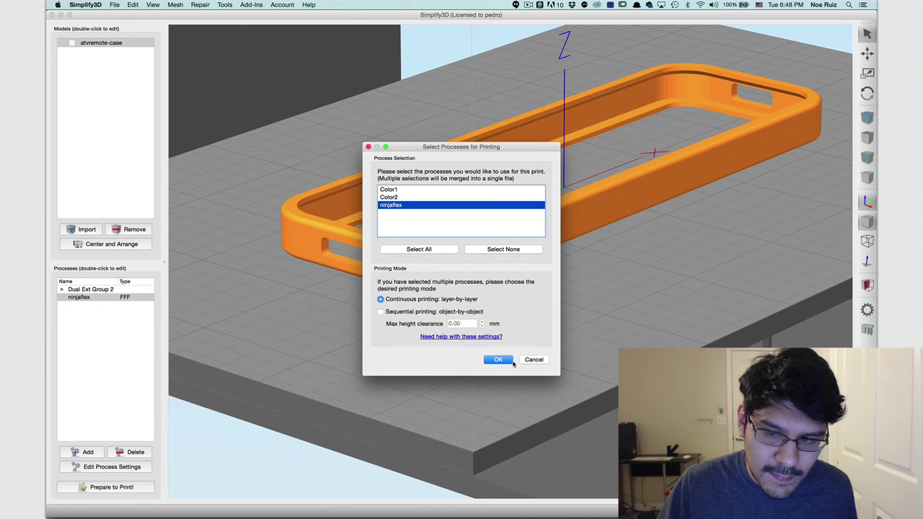
left_click(499, 360)
Examine the new toolpaths around the end slots and inner ledge, at partial layer height and in full.
left_click_drag(522, 168, 448, 308)
scroll(443, 310, "up", 3)
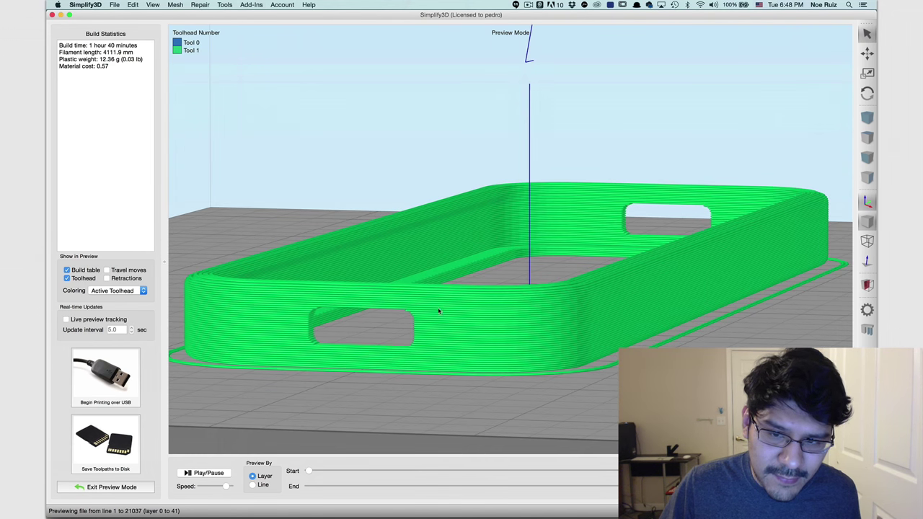
left_click_drag(430, 486, 565, 496)
left_click_drag(710, 272, 713, 321)
scroll(713, 284, "down", 3)
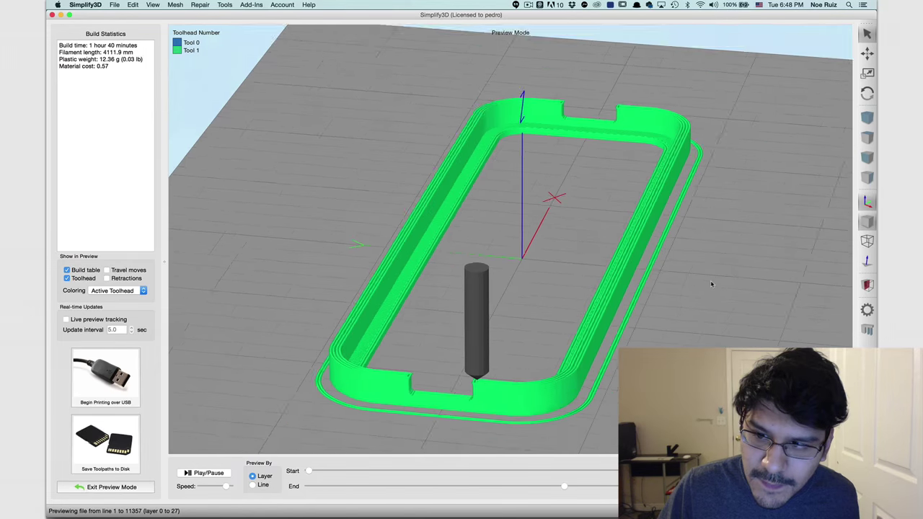
left_click_drag(490, 234, 460, 405)
left_click_drag(564, 486, 696, 486)
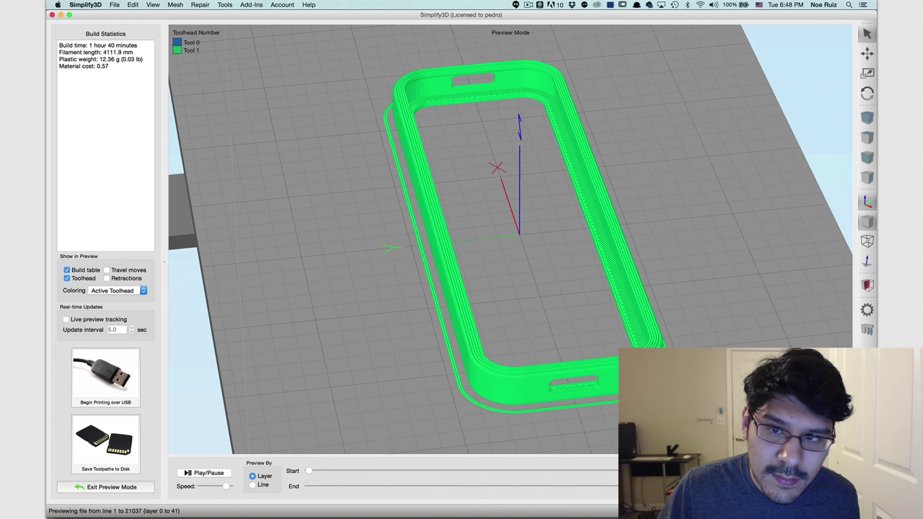
left_click_drag(595, 277, 325, 250)
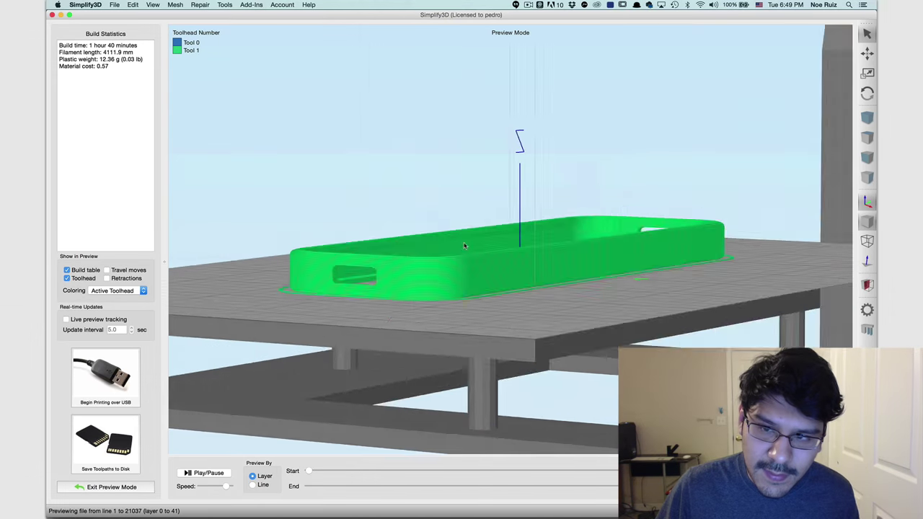
left_click_drag(465, 246, 459, 342)
left_click_drag(421, 290, 876, 226)
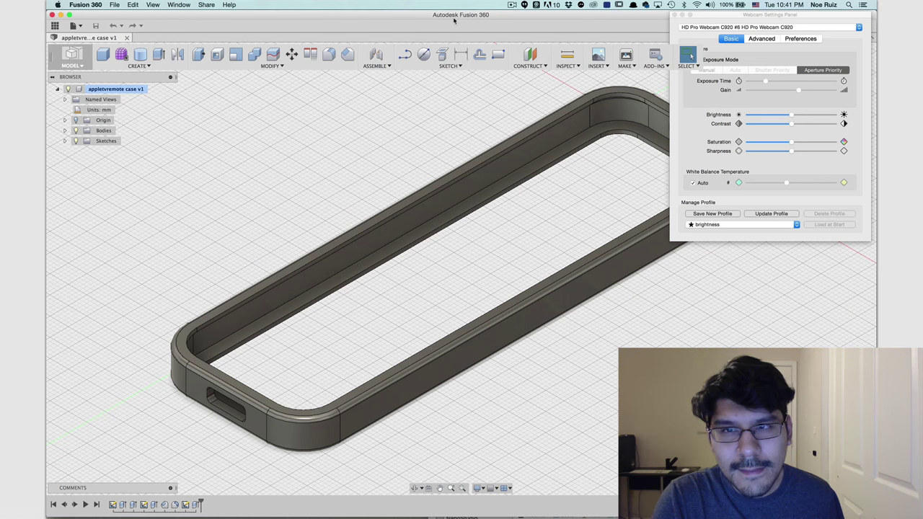
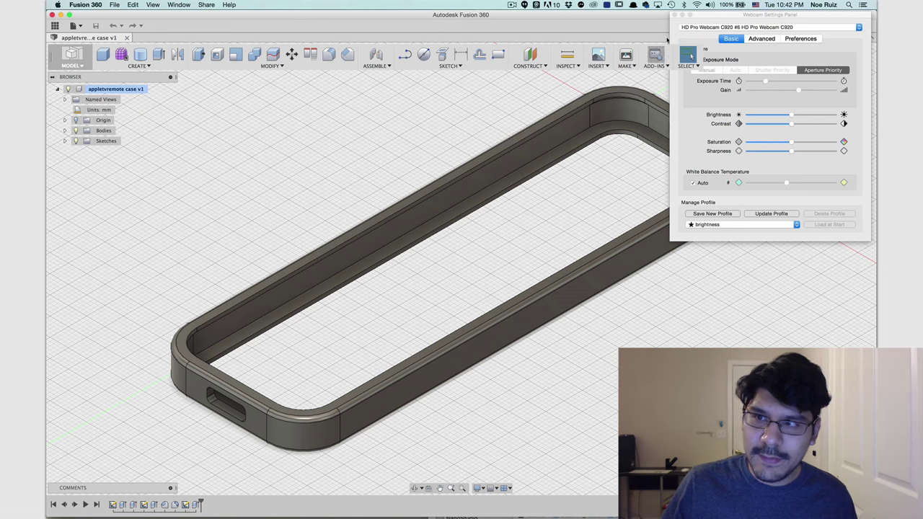
In Fusion 360, close the webcam settings and show and hide Sketch1, Sketch2 and Sketch3 in turn to compare their profiles.
left_click(674, 15)
mouse_move(377, 178)
middle_mouse_down("shift")
mouse_move(398, 171)
mouse_move(416, 181)
middle_mouse_up("shift")
left_click(65, 141)
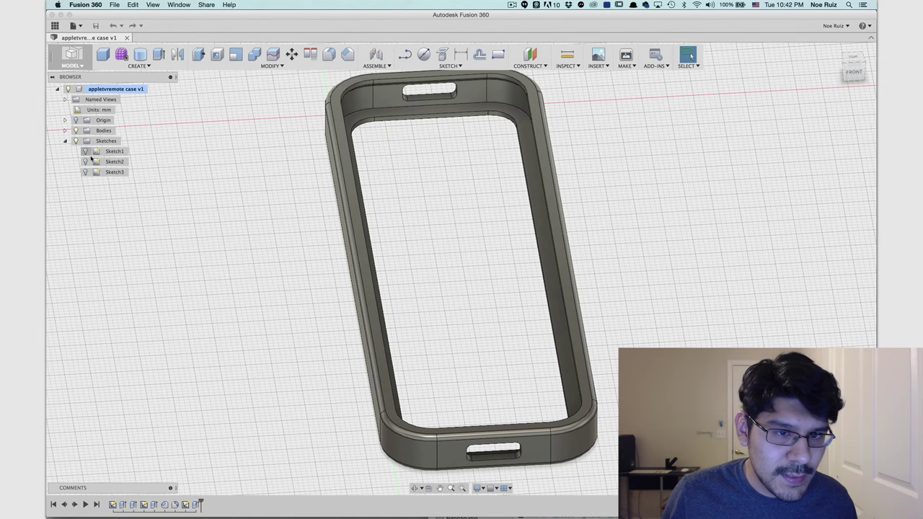
left_click(86, 151)
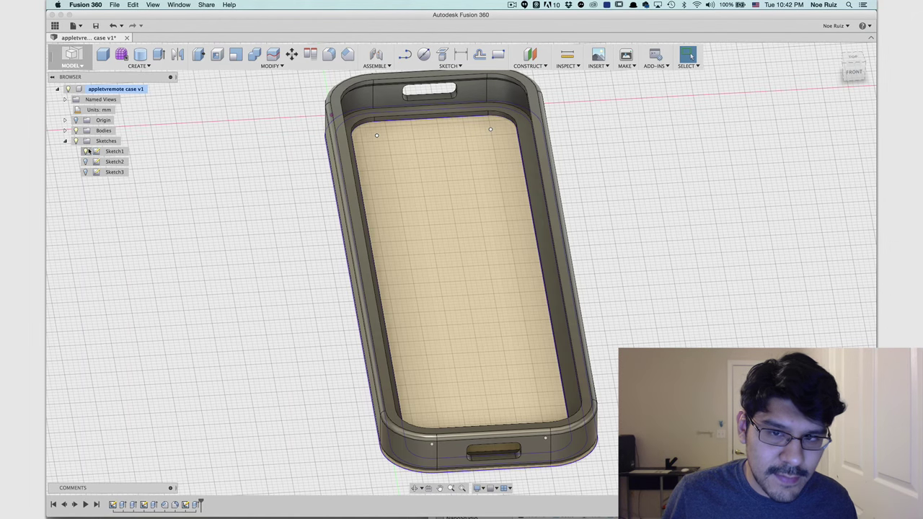
left_click(87, 151)
left_click(86, 162)
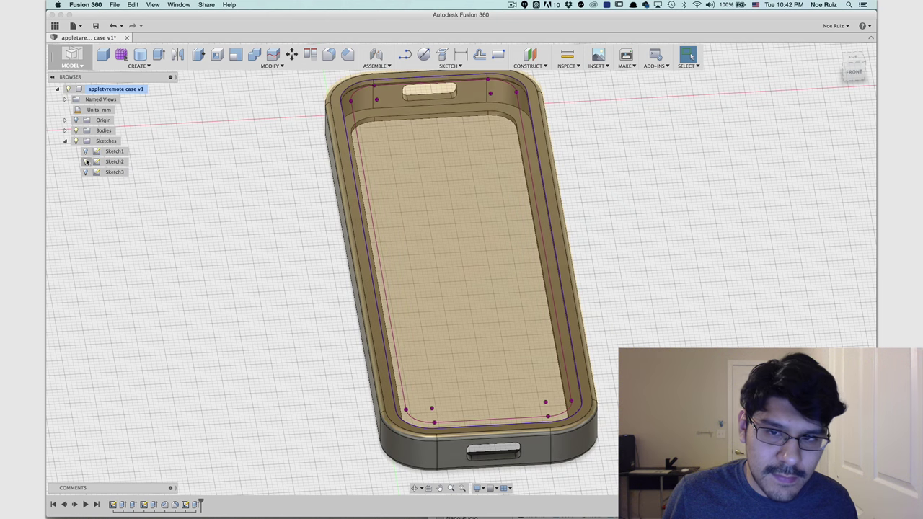
left_click(86, 162)
left_click(86, 171)
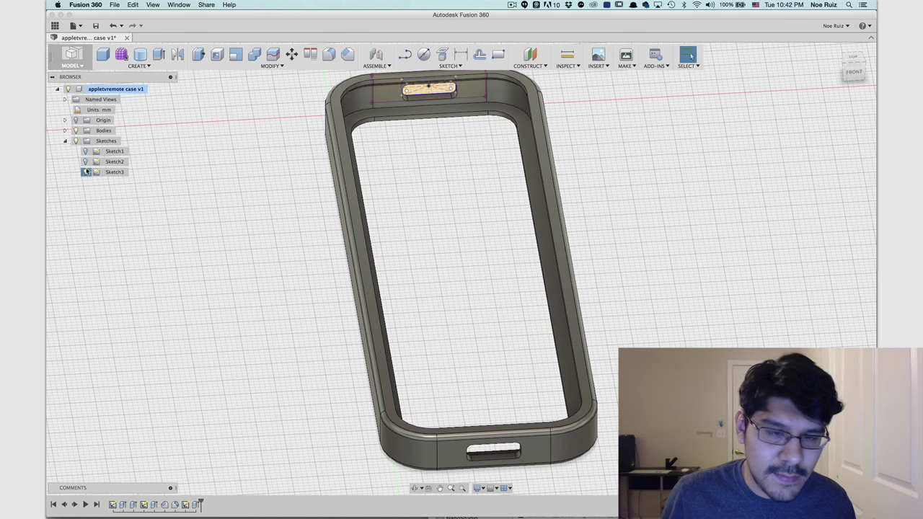
left_click(85, 171)
Show Sketch1 and open it for editing.
left_click(87, 151)
double_click(114, 151)
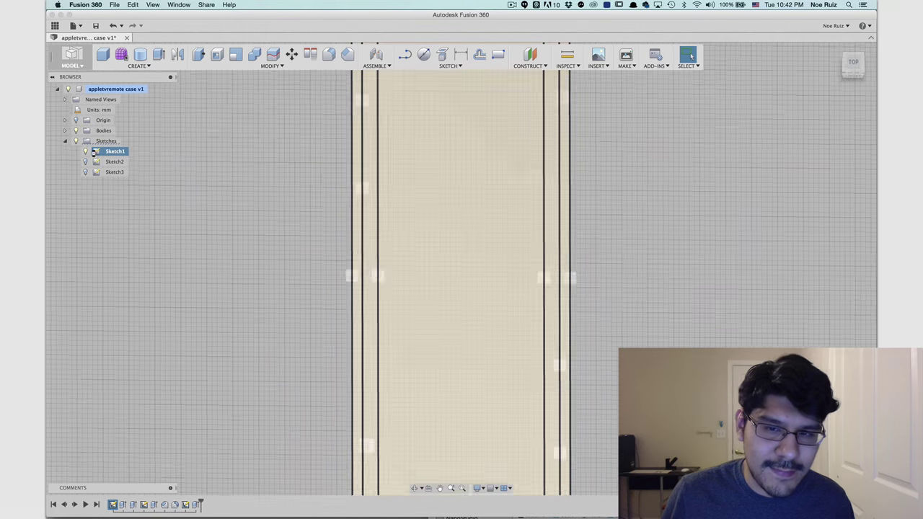
scroll(280, 213, "down", 5)
scroll(325, 86, "up", 3)
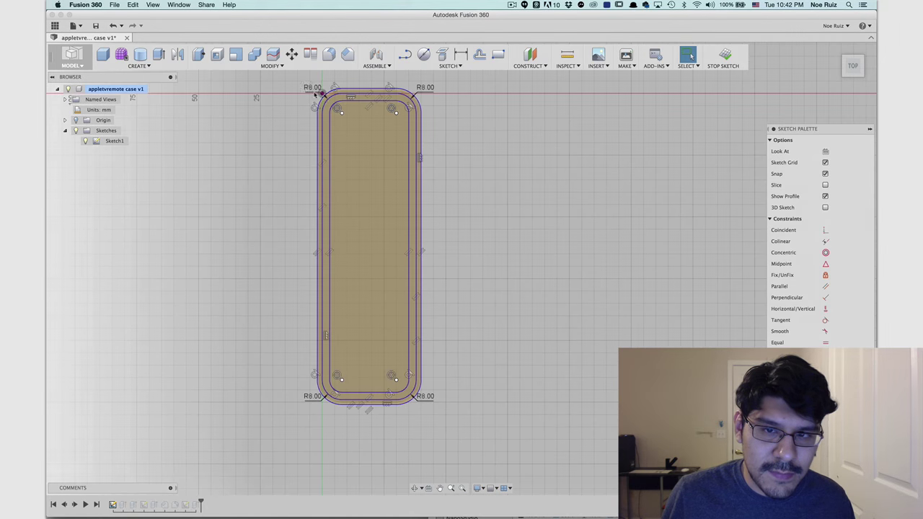
scroll(326, 84, "up", 6)
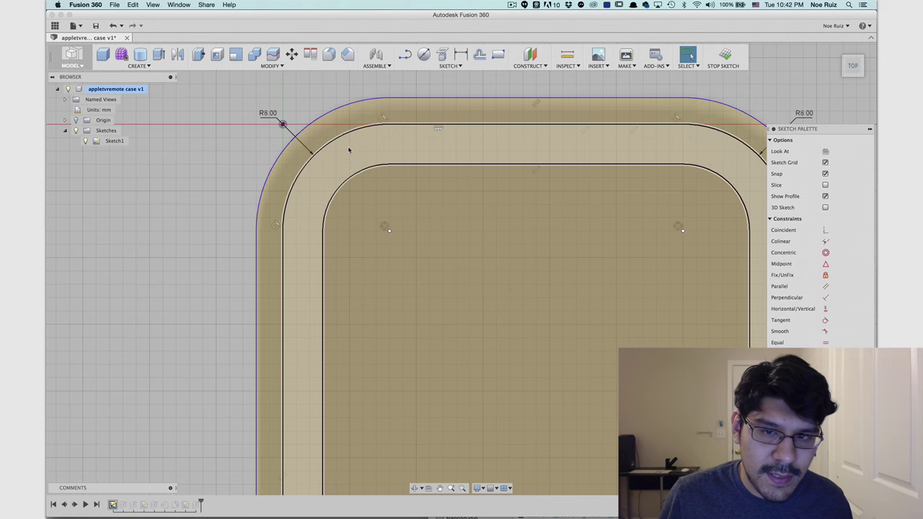
Offset the middle rounded outline with the 8 mm corners inward by 0.2 mm and finish the sketch.
left_click(410, 123)
key("o")
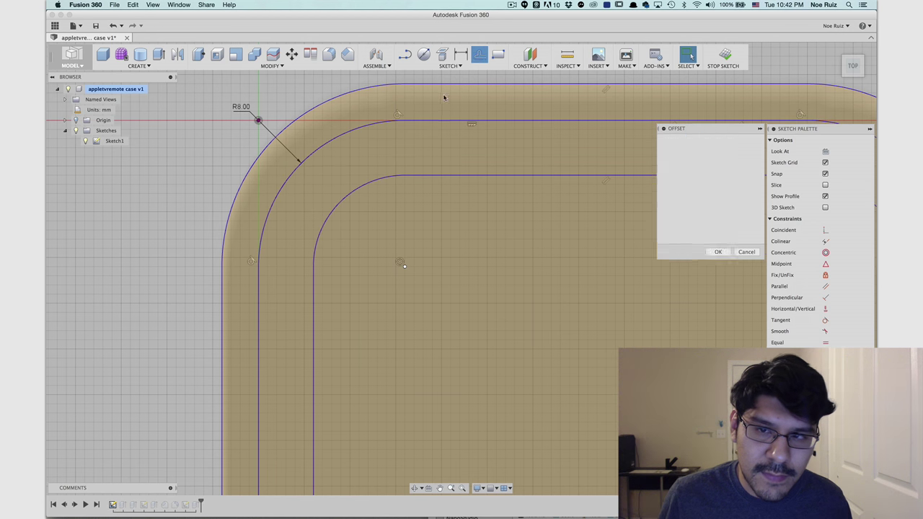
left_click(417, 123)
type("-2")
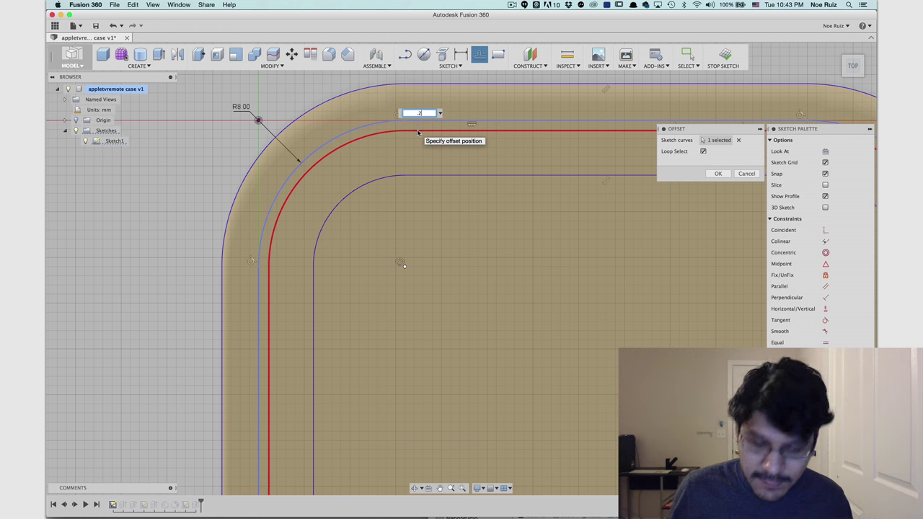
key("Return")
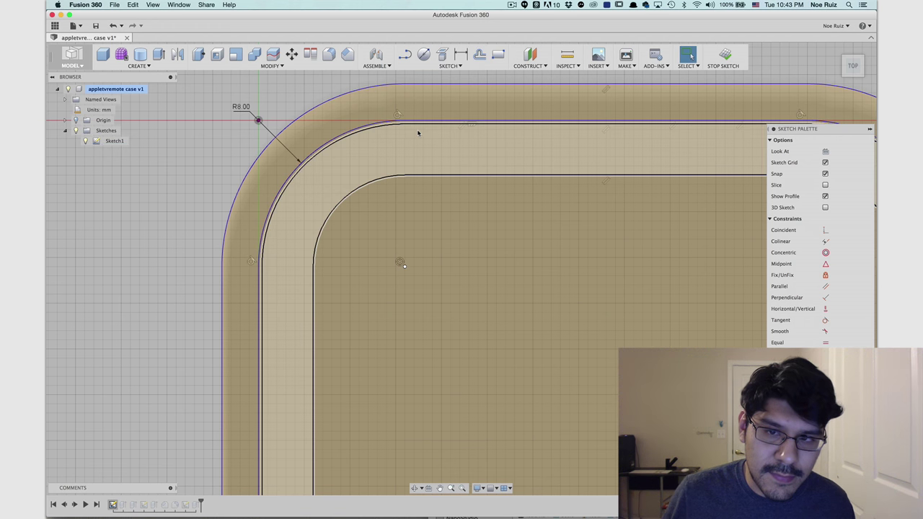
left_click(724, 55)
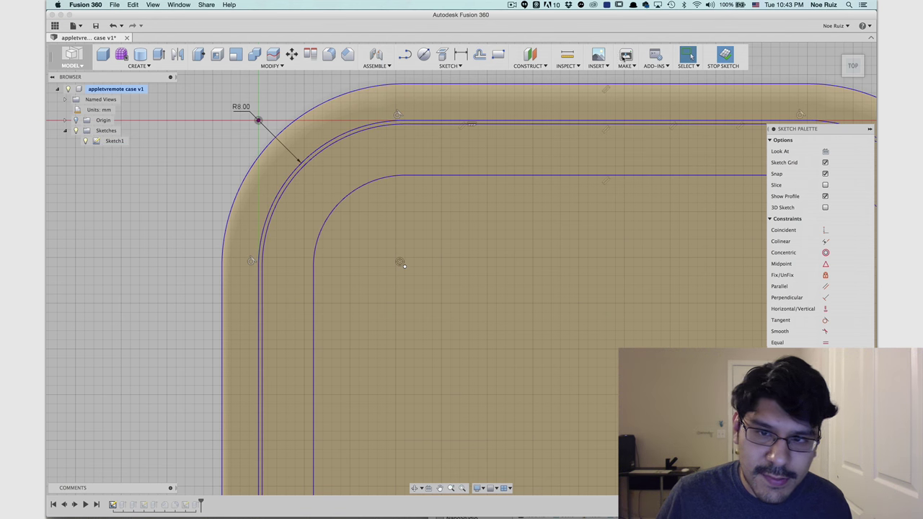
Select the thin ring between the two closely spaced middle outlines of Sketch1 and extrude it upward 4 mm.
middle_click_drag(180, 251, 197, 208, "shift")
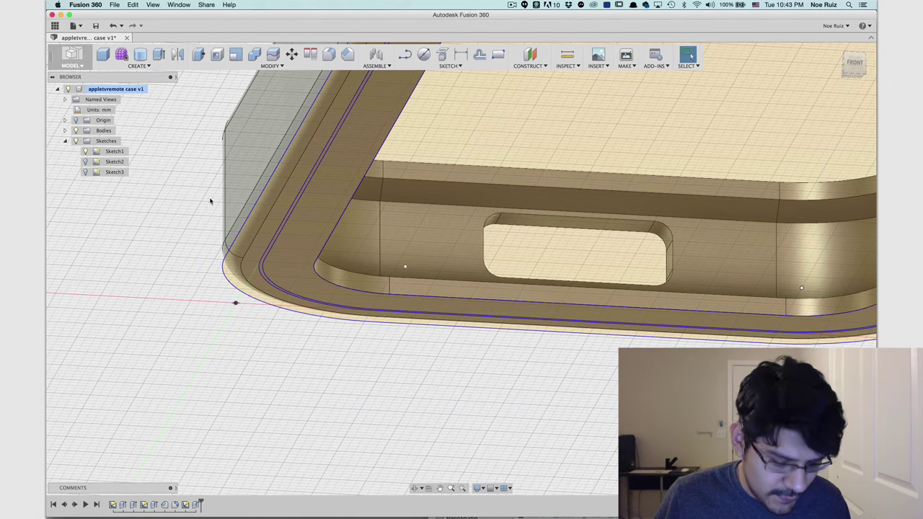
key("e")
scroll(295, 202, "up", 5)
left_click(295, 202)
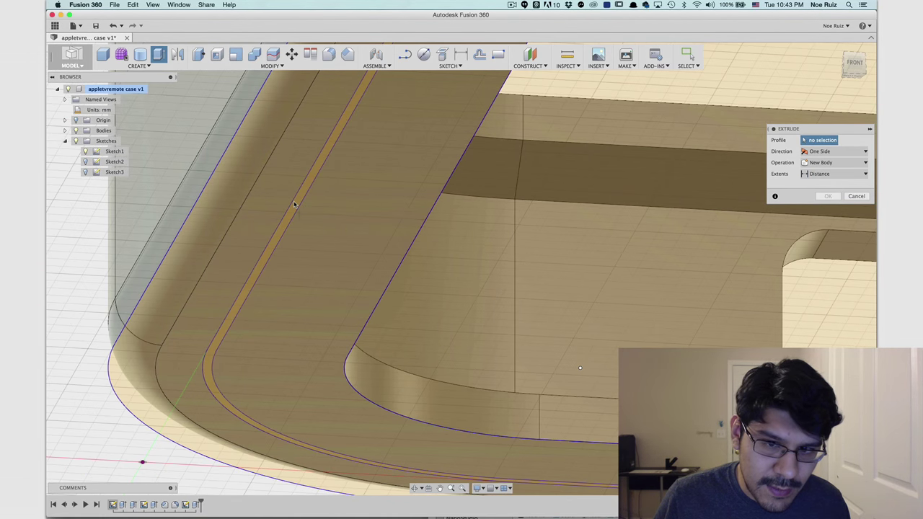
scroll(295, 201, "down", 10)
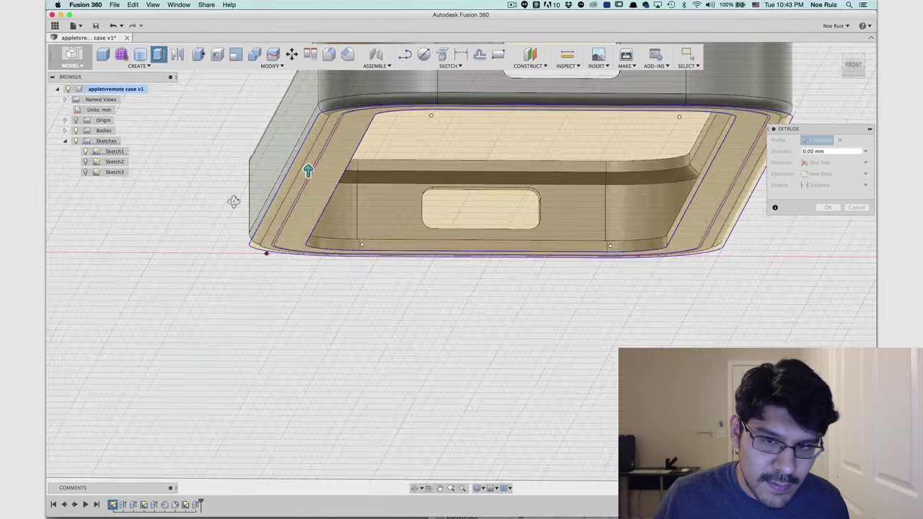
middle_click_drag(233, 202, 229, 211, "shift")
scroll(228, 289, "up", 4)
left_click_drag(207, 320, 208, 258)
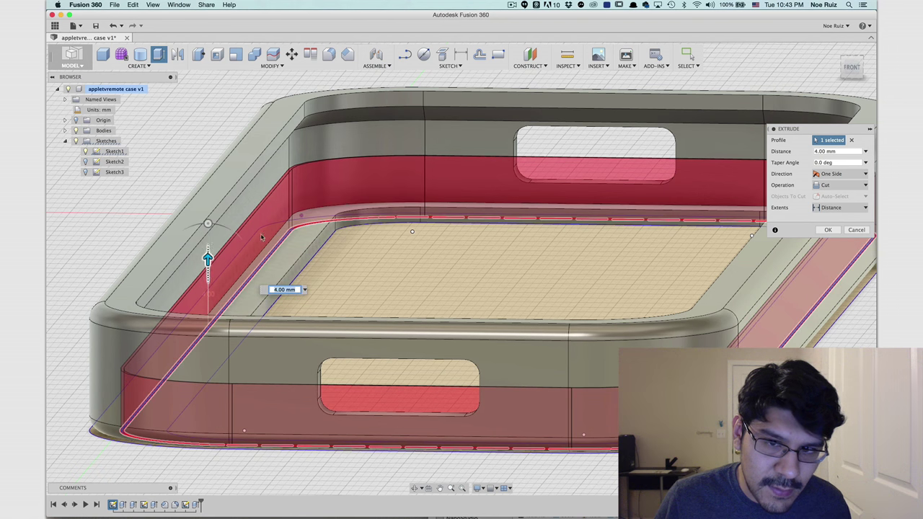
Change the ring extrusion's operation to Join, set its distance to 6.5 mm, and apply it to the frame.
left_click(828, 185)
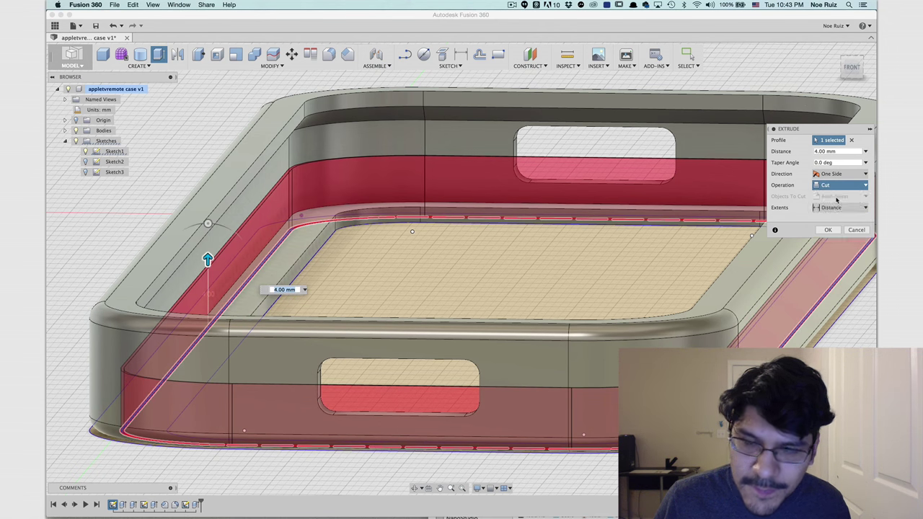
left_click(827, 196)
scroll(177, 248, "up", 3)
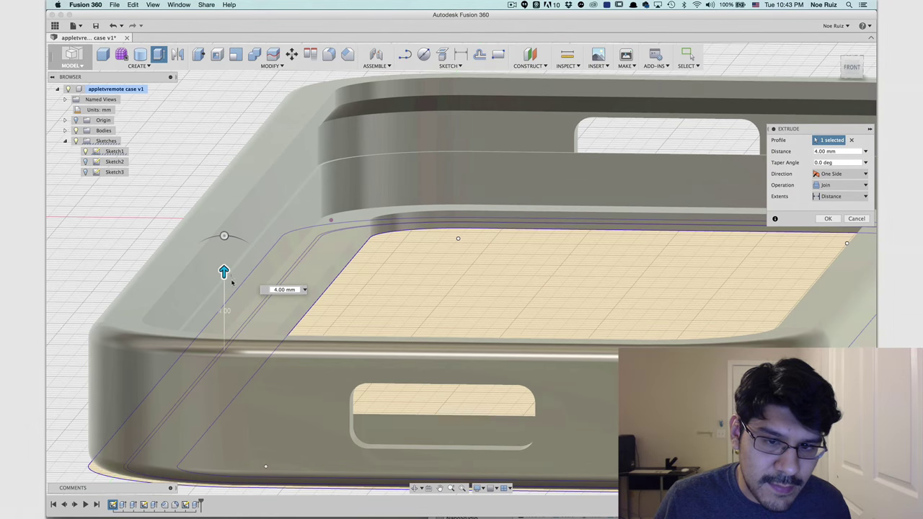
left_click_drag(223, 270, 223, 227)
scroll(224, 239, "up", 2)
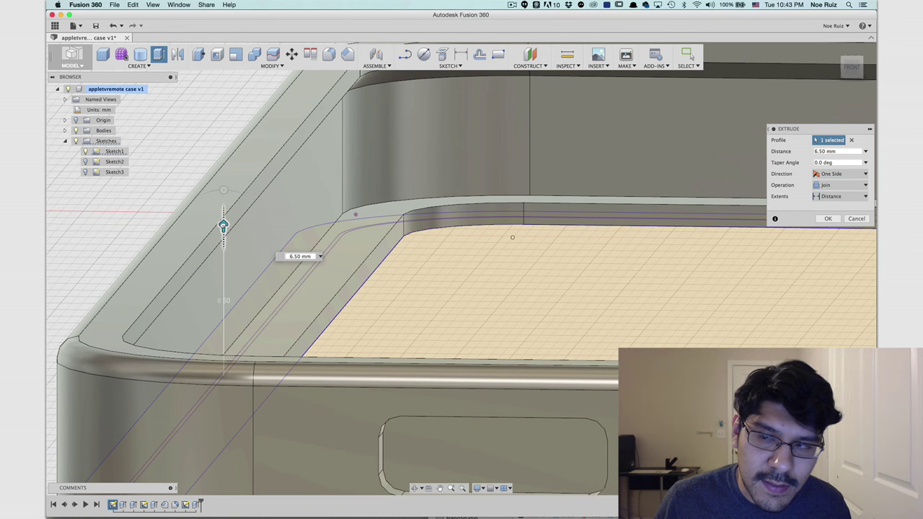
scroll(223, 225, "down", 3)
mouse_move(173, 171)
middle_mouse_down("shift")
mouse_move(180, 162)
mouse_move(171, 177)
middle_mouse_up("shift")
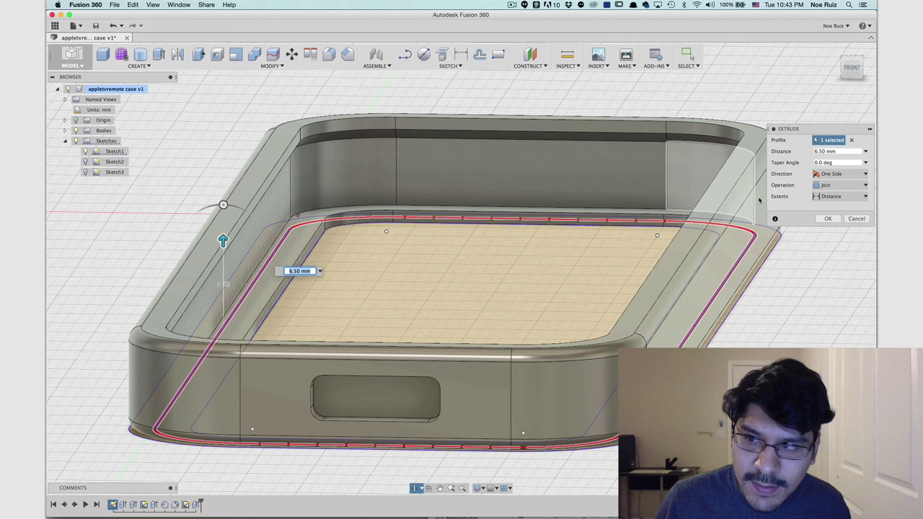
left_click(824, 218)
Show Sketch3, which holds the slot profile on the frame's end face, and open it for editing.
scroll(460, 253, "down", 2)
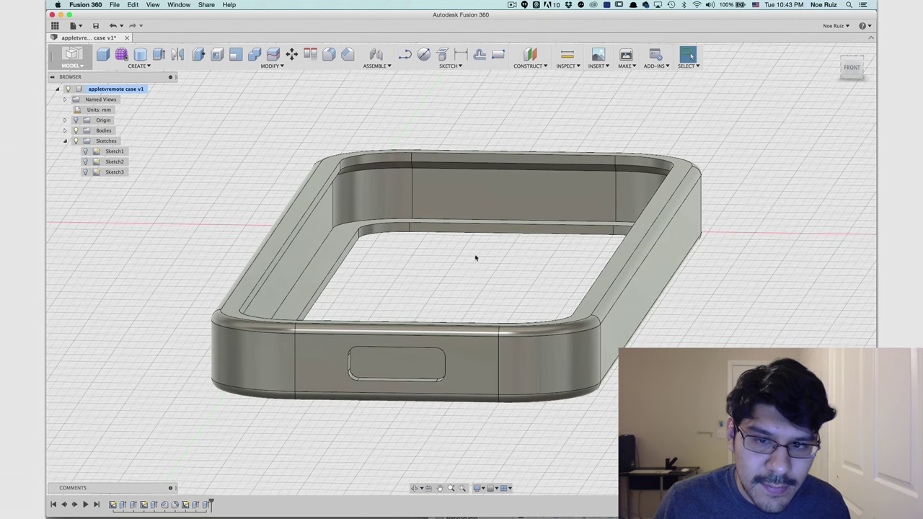
middle_click_drag(476, 257, 502, 257, "shift")
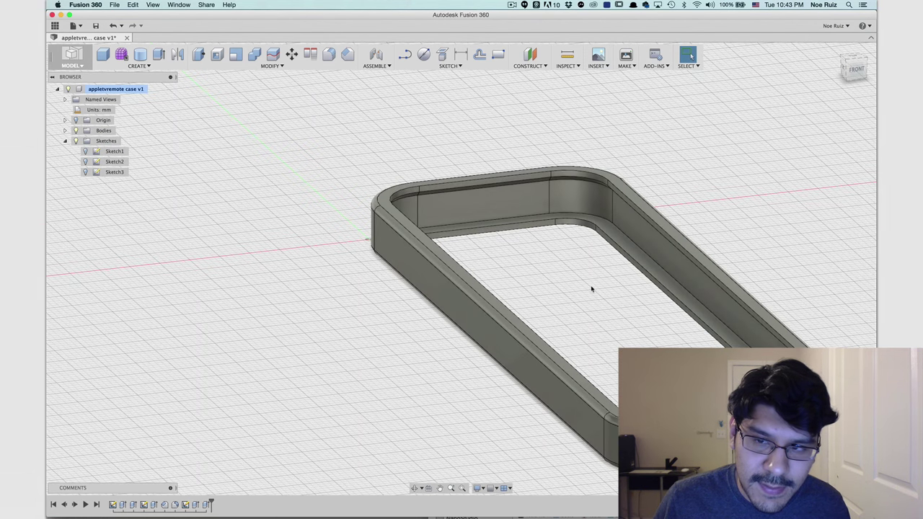
middle_click_drag(592, 288, 299, 230, "shift")
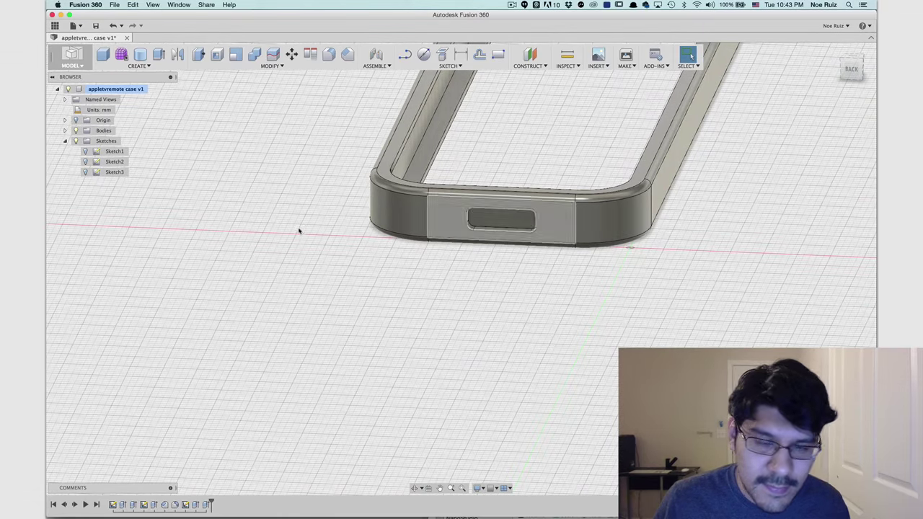
left_click(85, 173)
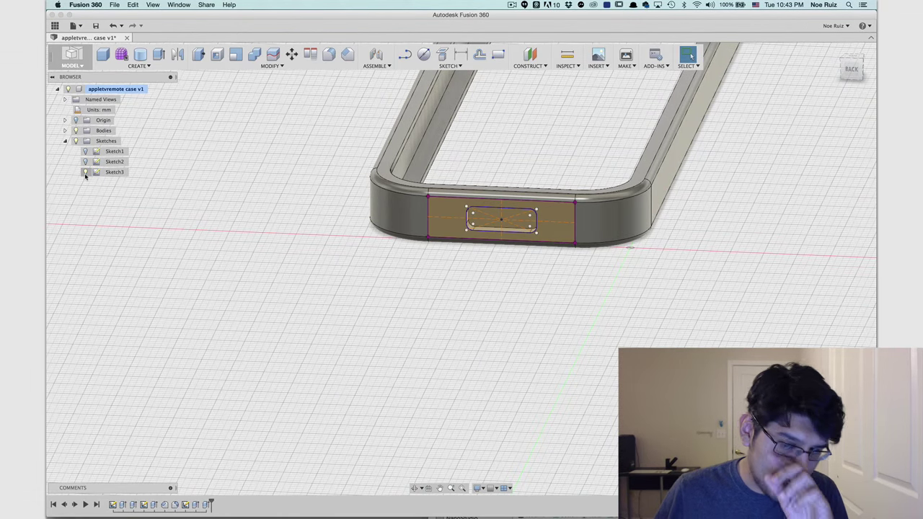
double_click(96, 173)
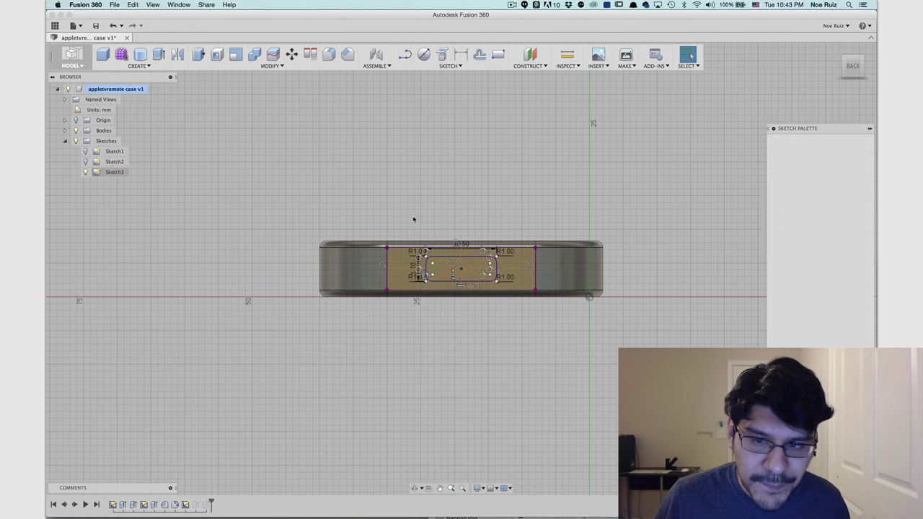
scroll(417, 262, "up", 5)
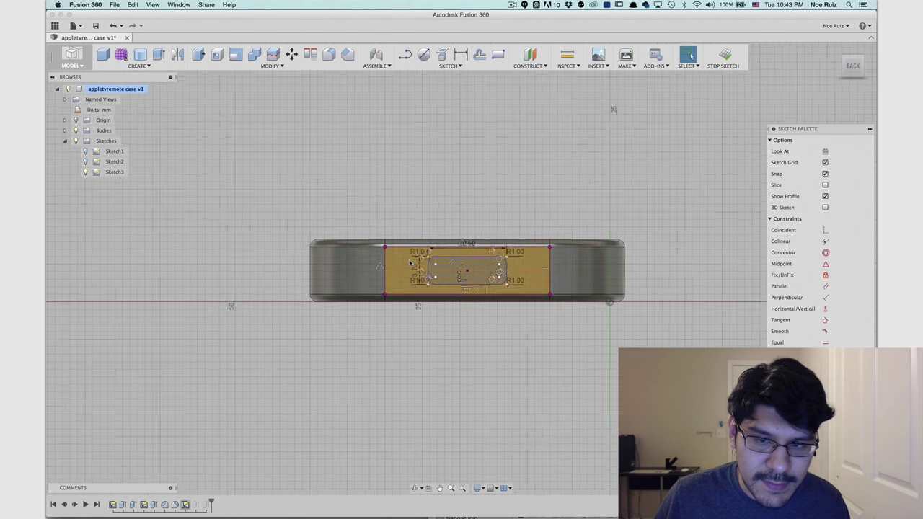
middle_click_drag(464, 191, 377, 131)
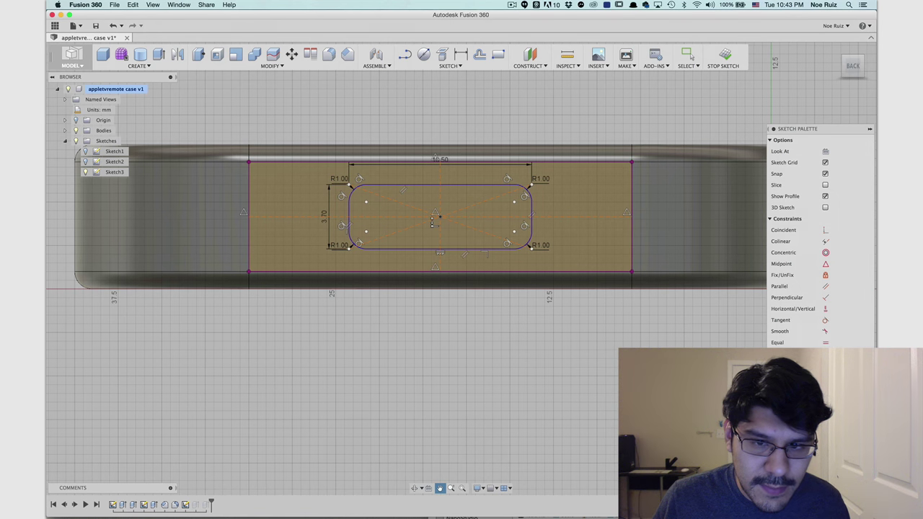
key("Escape")
scroll(292, 209, "up", 3)
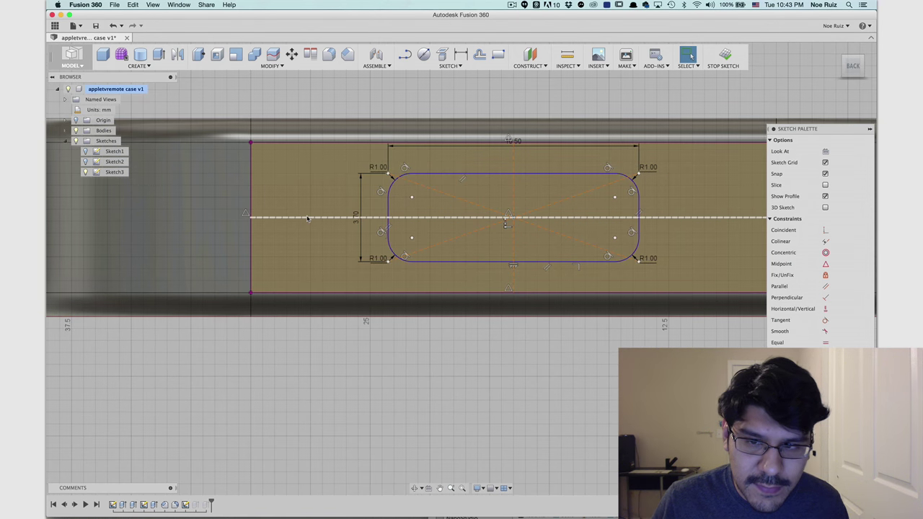
Inspect the slot sketch's horizontal construction centreline and the centre point that position the slot.
left_click(307, 217)
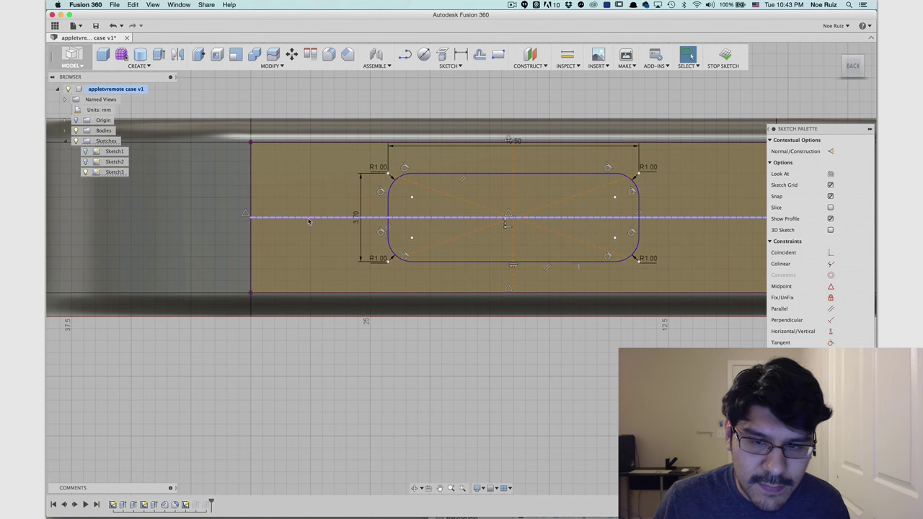
scroll(317, 226, "down", 3)
scroll(433, 223, "up", 1)
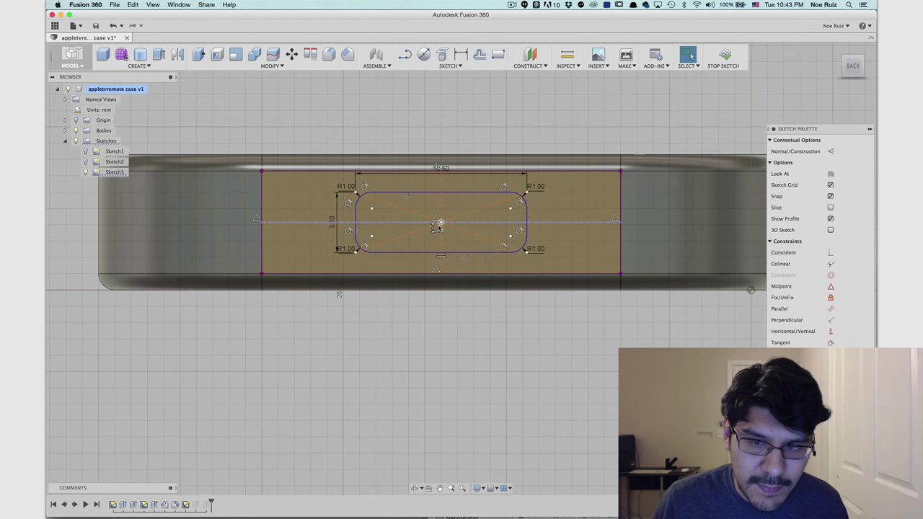
scroll(442, 224, "up", 3)
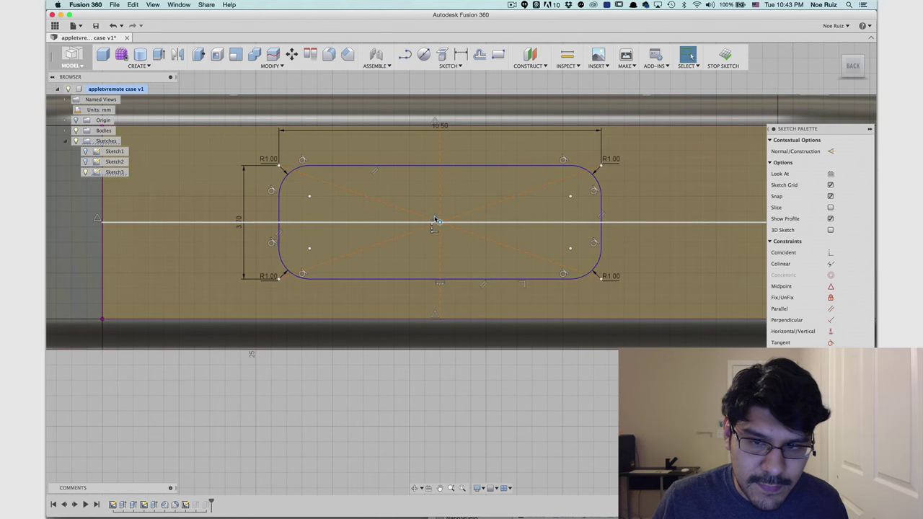
left_click(439, 222)
key("Escape")
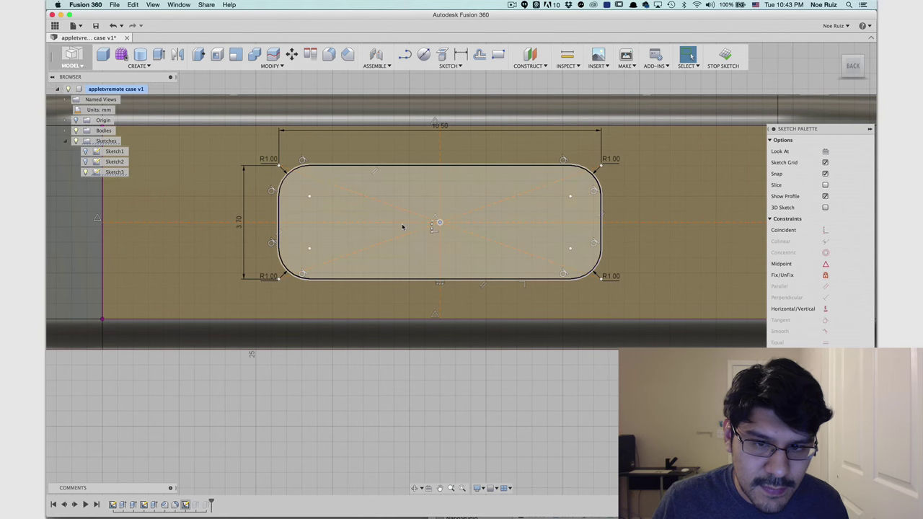
scroll(432, 230, "down", 2)
scroll(404, 216, "up", 1)
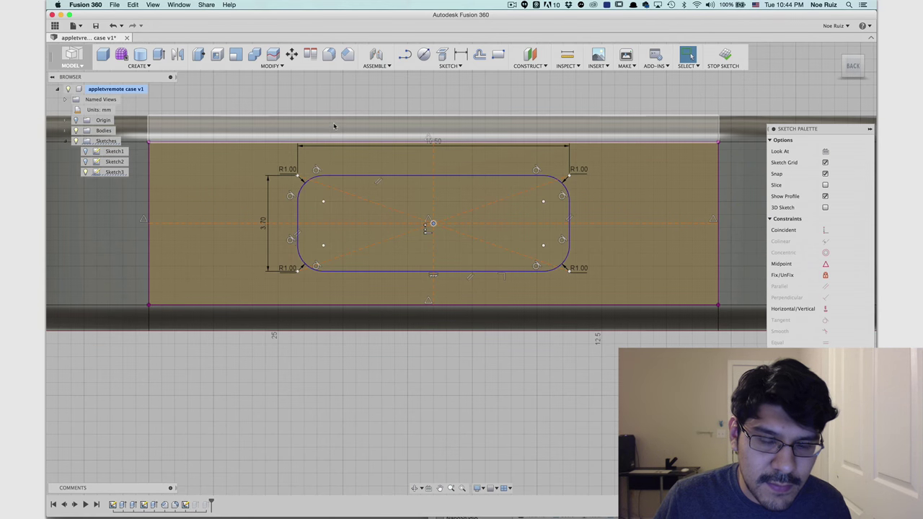
Dimension the vertical distance from the centre point to the slot's lower edge as 2.35 mm and finish the sketch.
scroll(340, 127, "down", 1)
key("d")
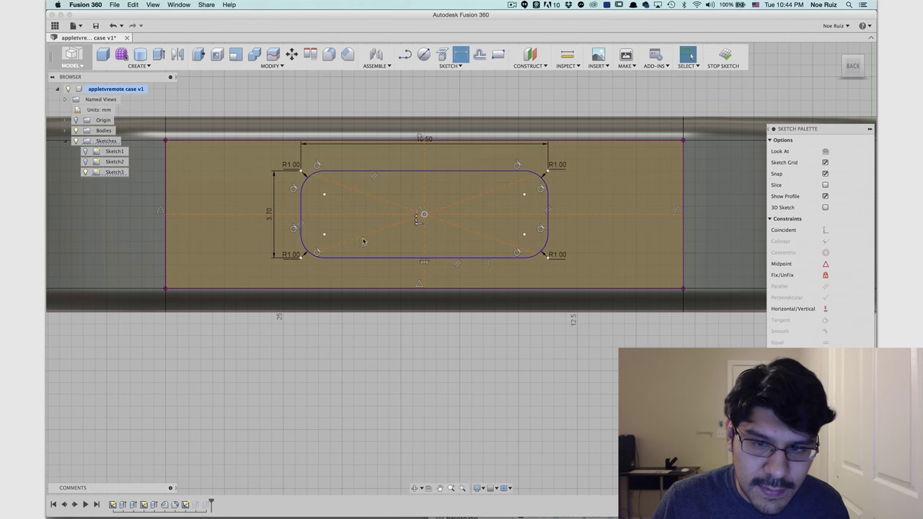
left_click(366, 295)
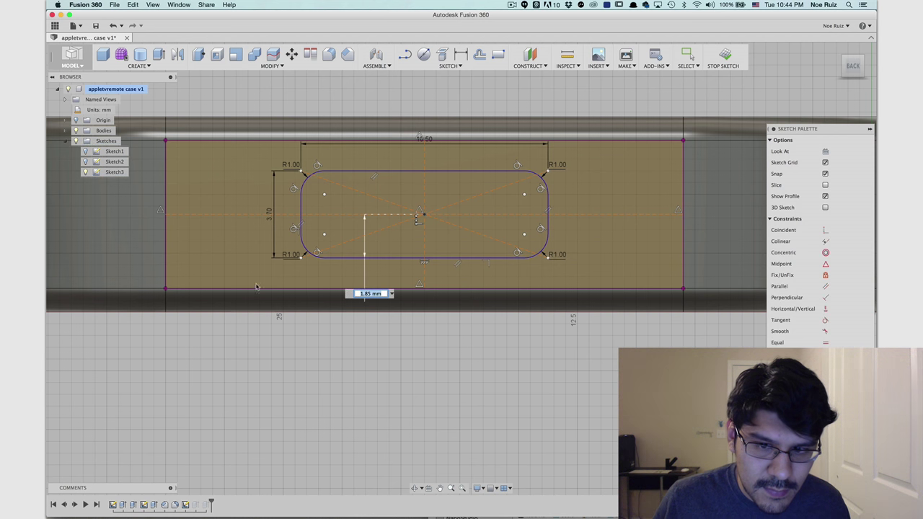
key("Return")
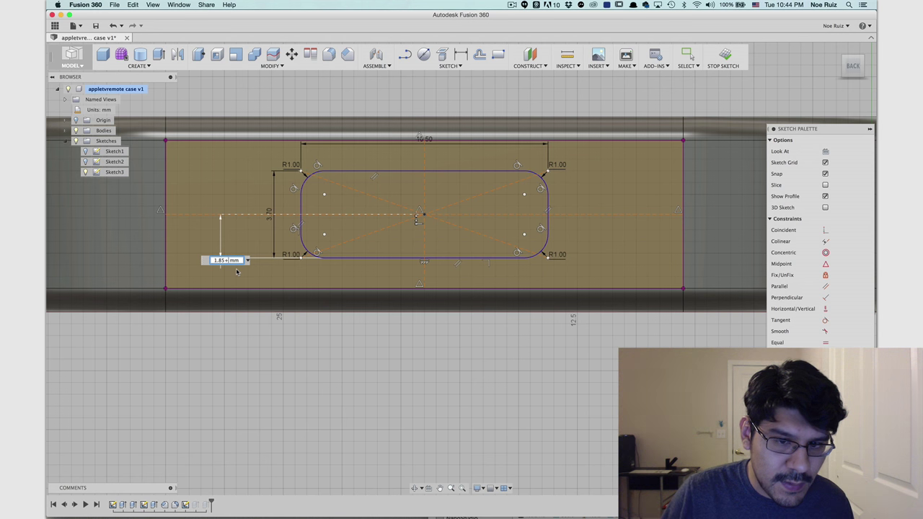
key("Return")
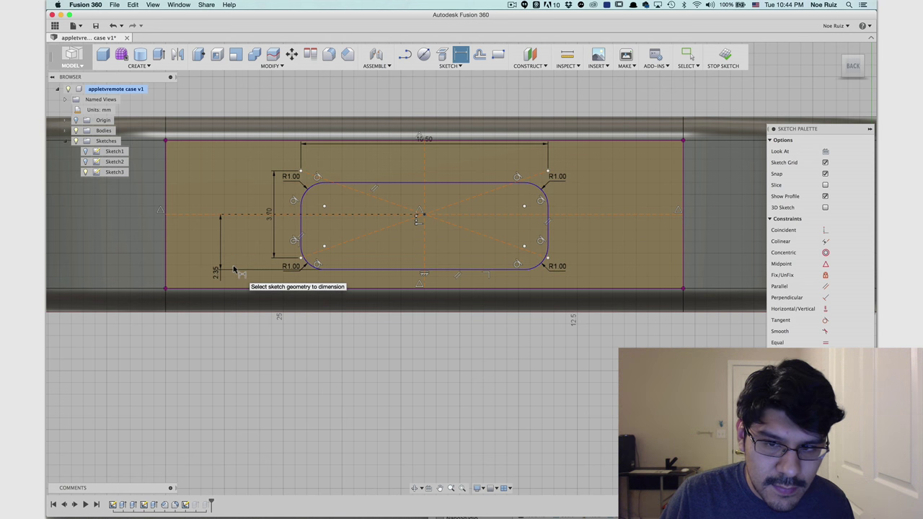
scroll(312, 221, "down", 5)
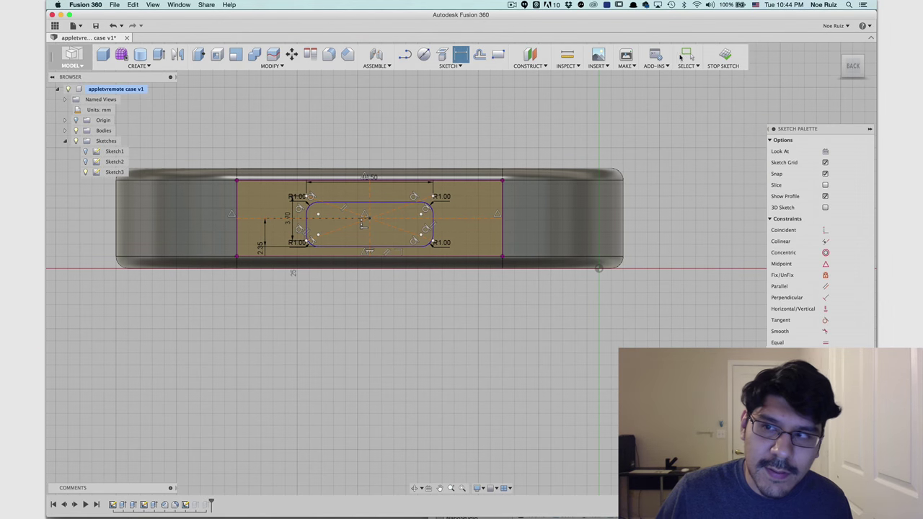
left_click(725, 57)
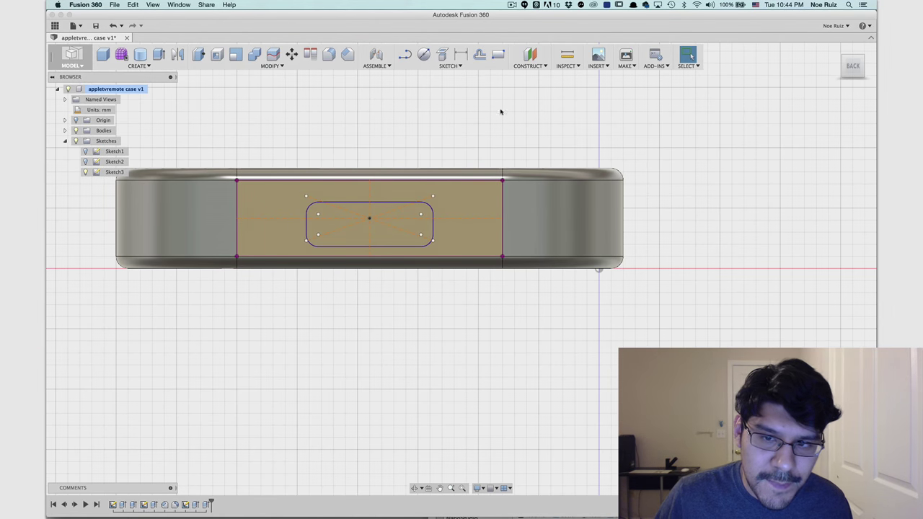
Examine the slots at both ends of the frame, comparing their height against the end faces and inner ledge.
scroll(494, 200, "down", 2)
middle_click_drag(659, 165, 467, 170, "shift")
scroll(598, 183, "down", 3)
key("Escape")
scroll(575, 283, "up", 5)
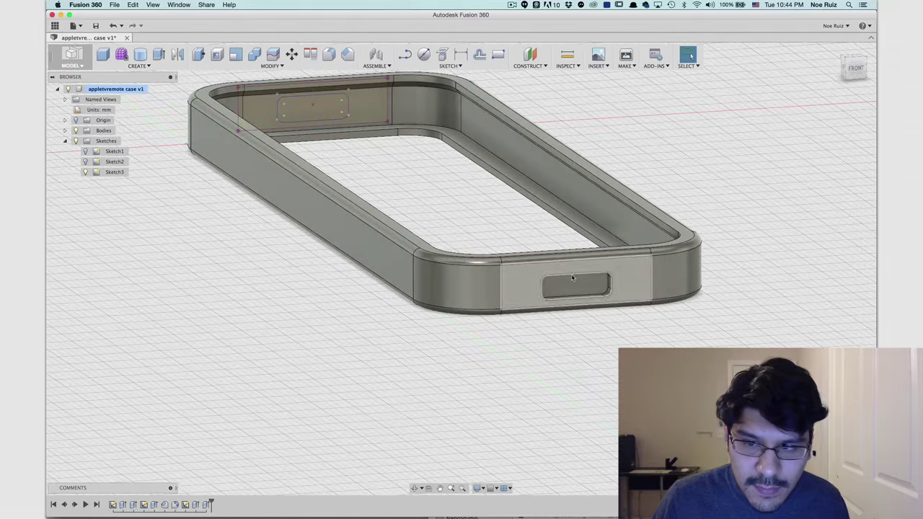
scroll(574, 283, "down", 2)
middle_click_drag(575, 283, 359, 235, "shift")
key("Escape")
scroll(253, 250, "up", 5)
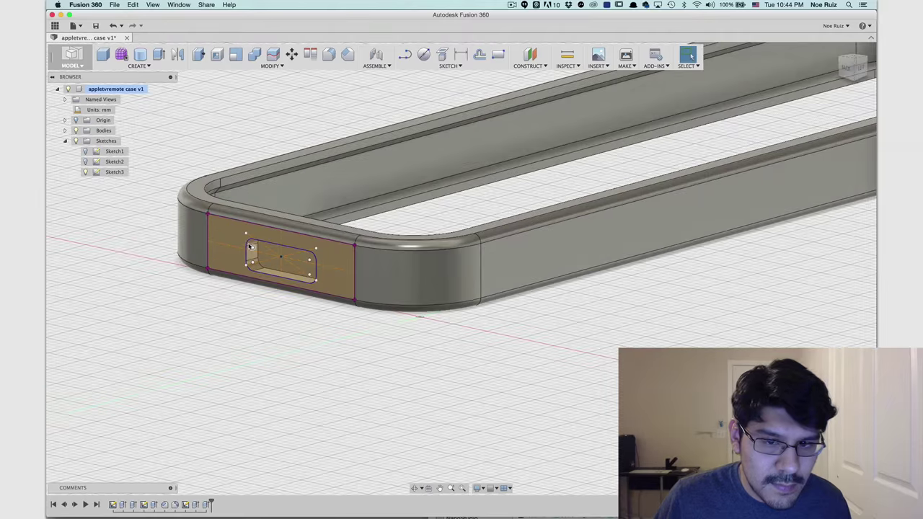
scroll(264, 249, "down", 1)
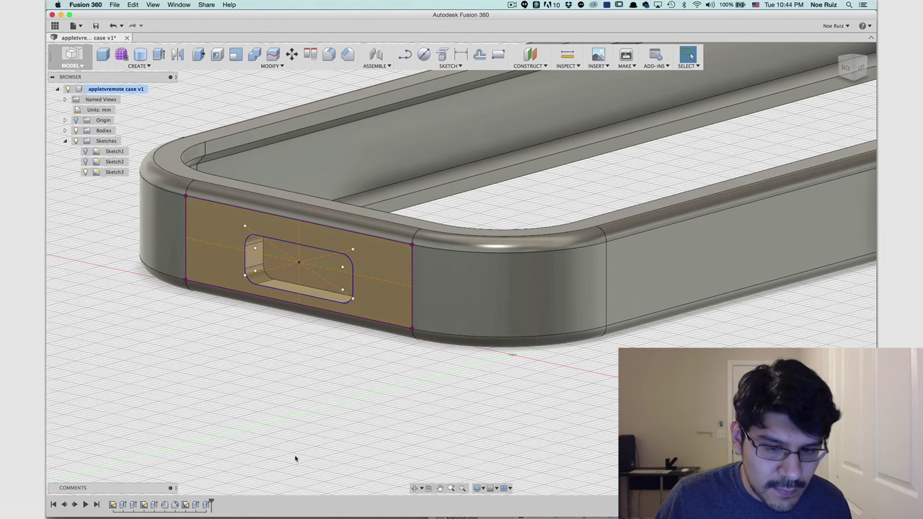
Review the settings of the ring's Join extrusion and the slot's Cut extrusion, and accept both as they are.
double_click(207, 503)
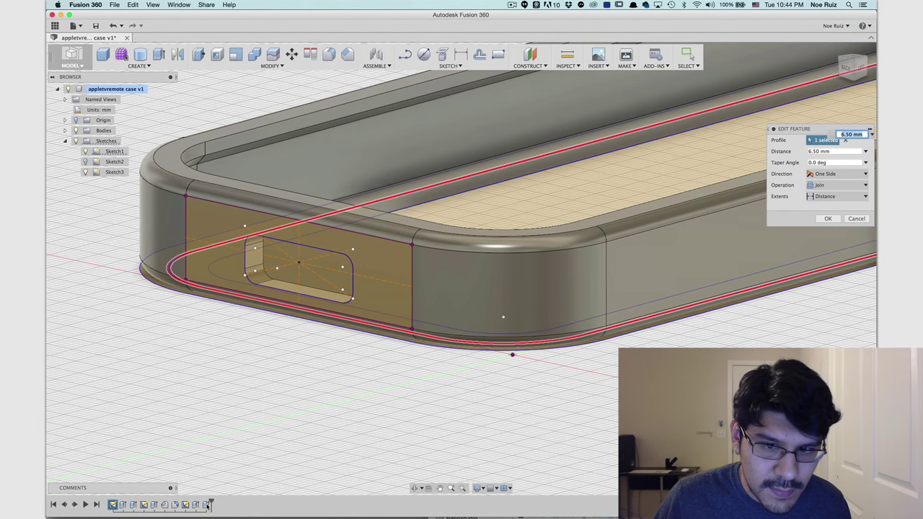
key("Return")
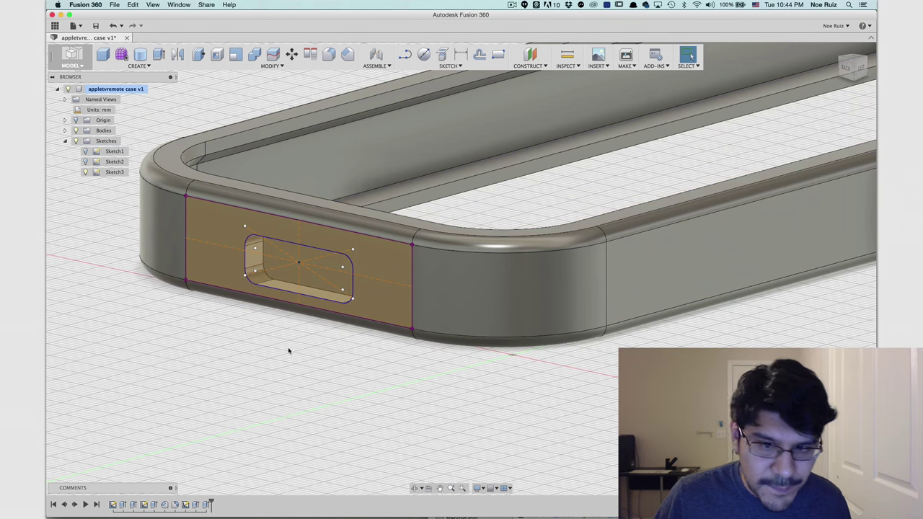
double_click(185, 504)
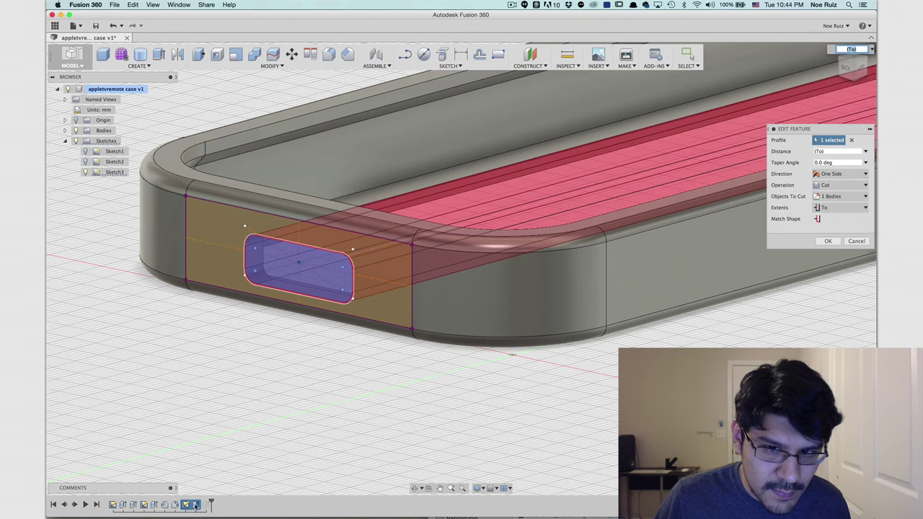
scroll(397, 382, "down", 5)
middle_click_drag(480, 365, 587, 333, "shift")
scroll(829, 250, "up", 3)
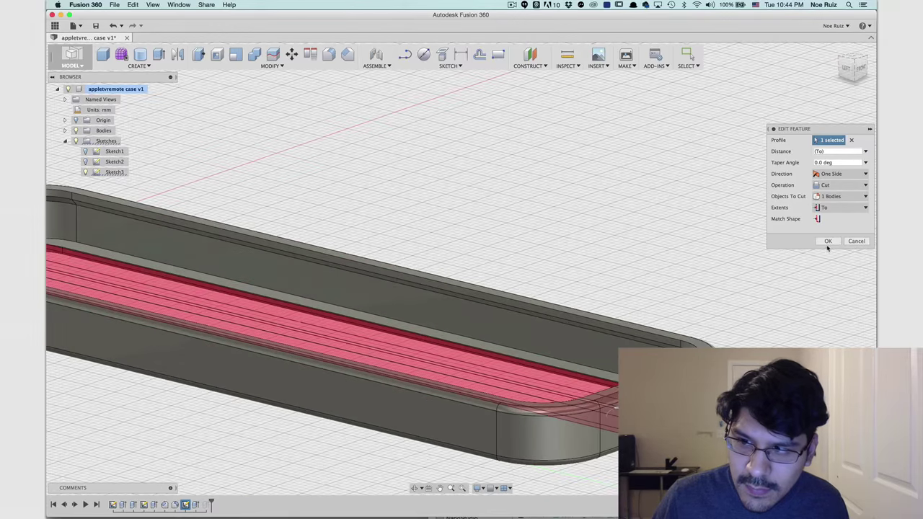
left_click(829, 241)
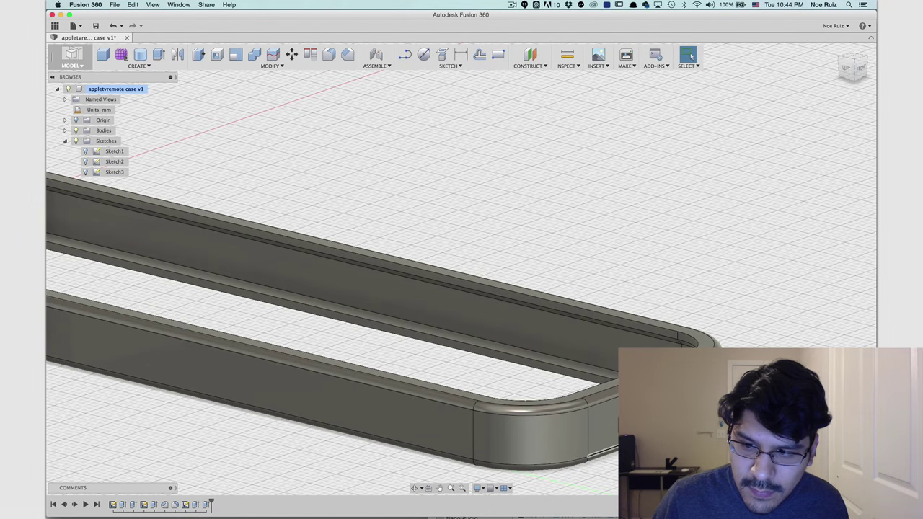
Correct the slot's Cut extrusion in the feature history so the slot passes through both end walls of the frame.
scroll(641, 408, "down", 3)
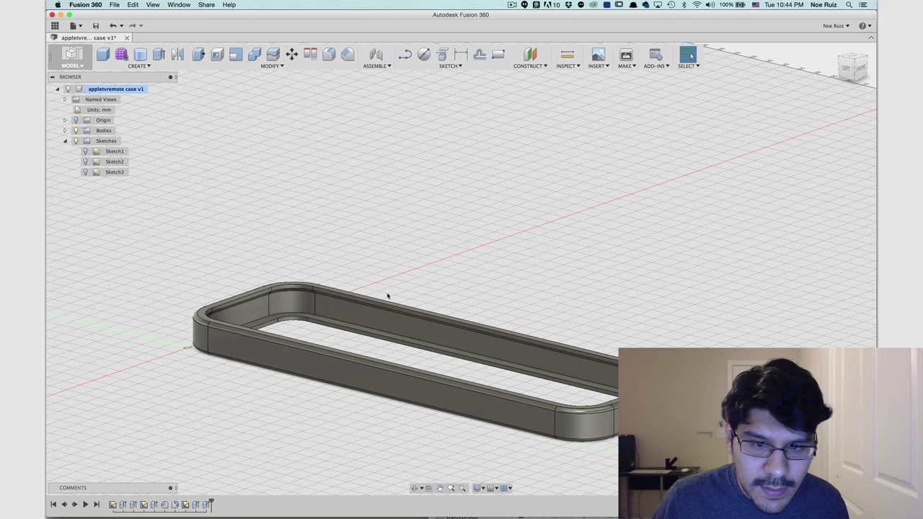
middle_click_drag(192, 277, 245, 275, "shift")
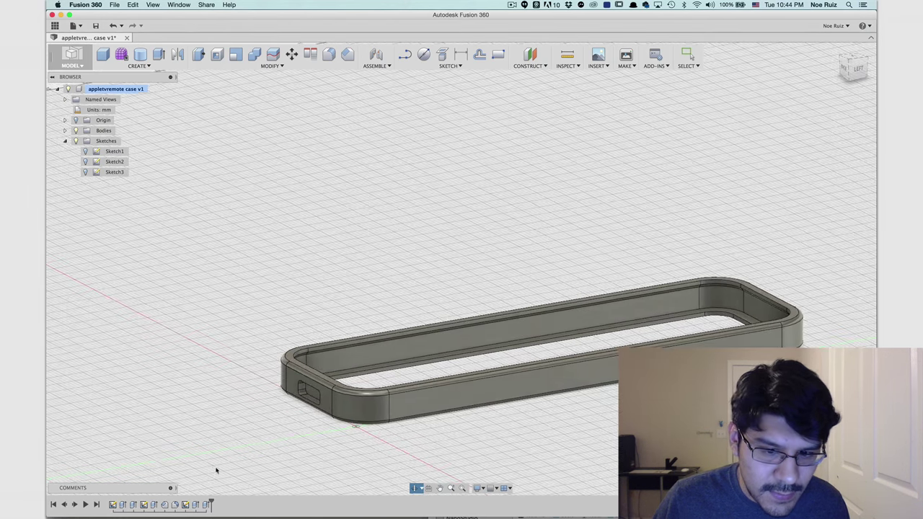
left_click(195, 504)
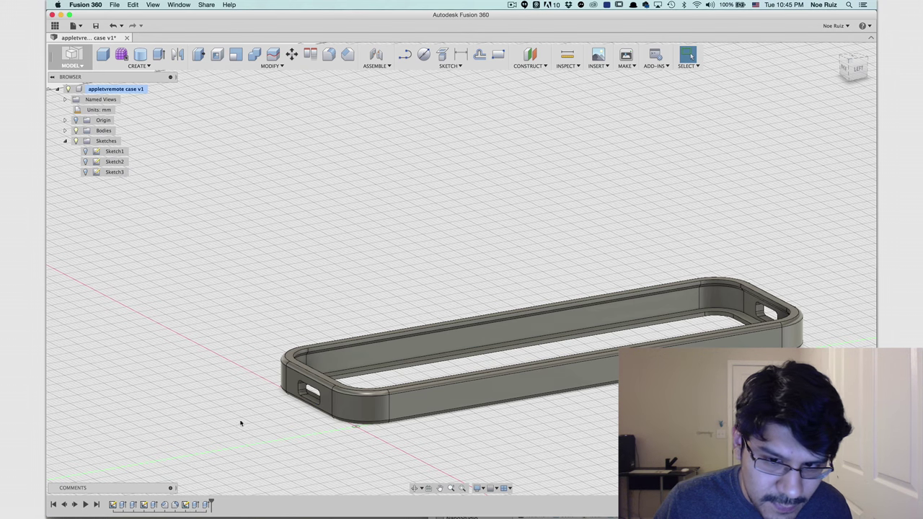
Examine the slots at both ends, the inner ledge and the rounded corners of the frame from several angles and from above.
middle_click_drag(261, 402, 201, 406, "shift")
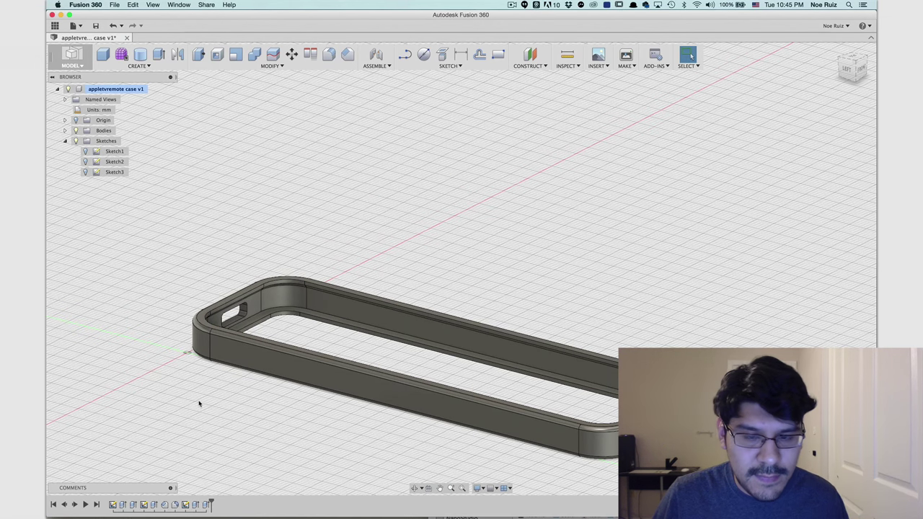
scroll(199, 403, "up", 5)
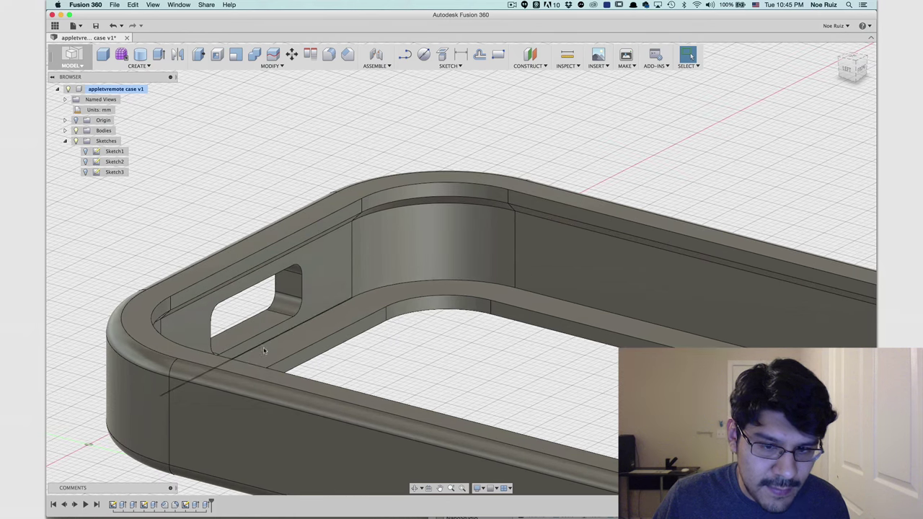
scroll(247, 228, "down", 3)
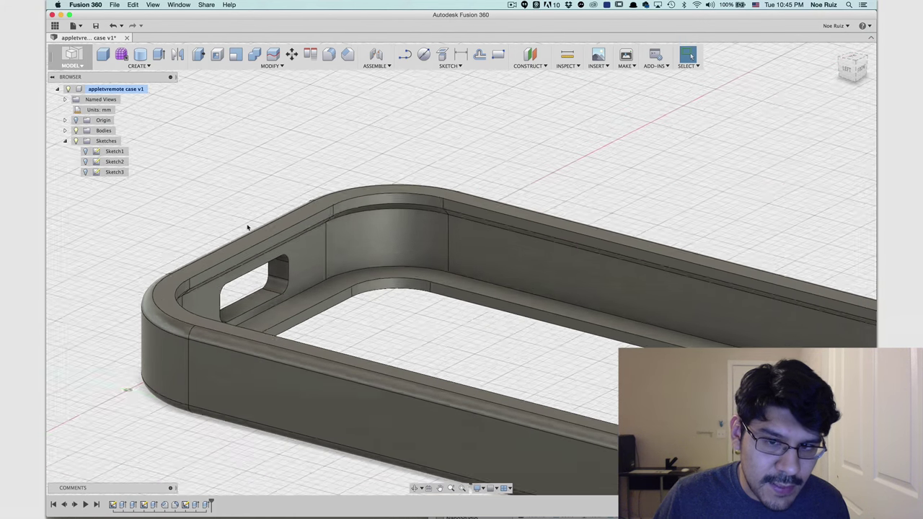
scroll(248, 228, "down", 5)
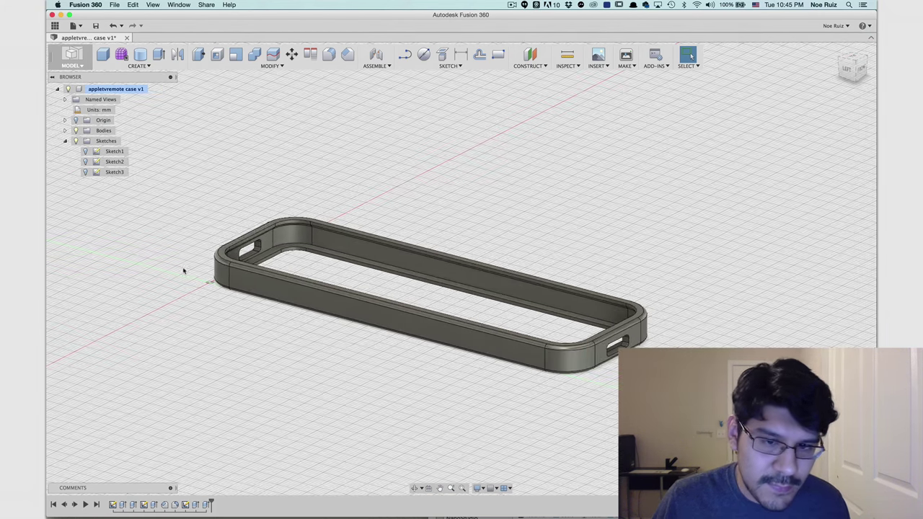
middle_click_drag(183, 271, 251, 228, "shift")
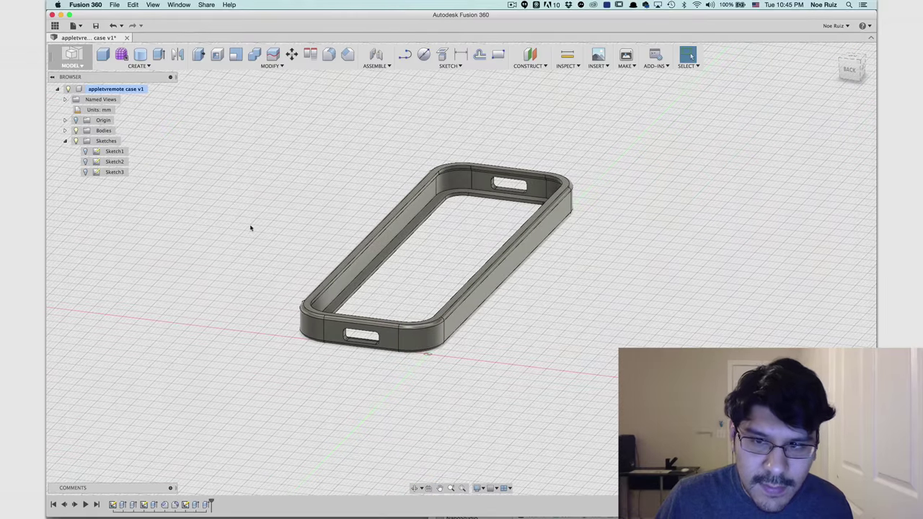
scroll(305, 220, "up", 2)
middle_click_drag(293, 251, 389, 296, "shift")
scroll(515, 385, "up", 4)
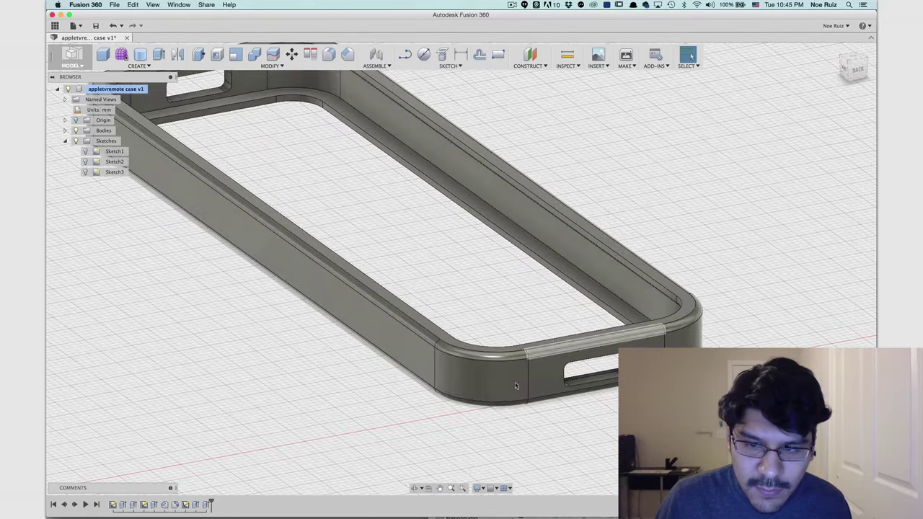
scroll(498, 389, "down", 3)
middle_click_drag(501, 332, 500, 272)
scroll(605, 218, "up", 1)
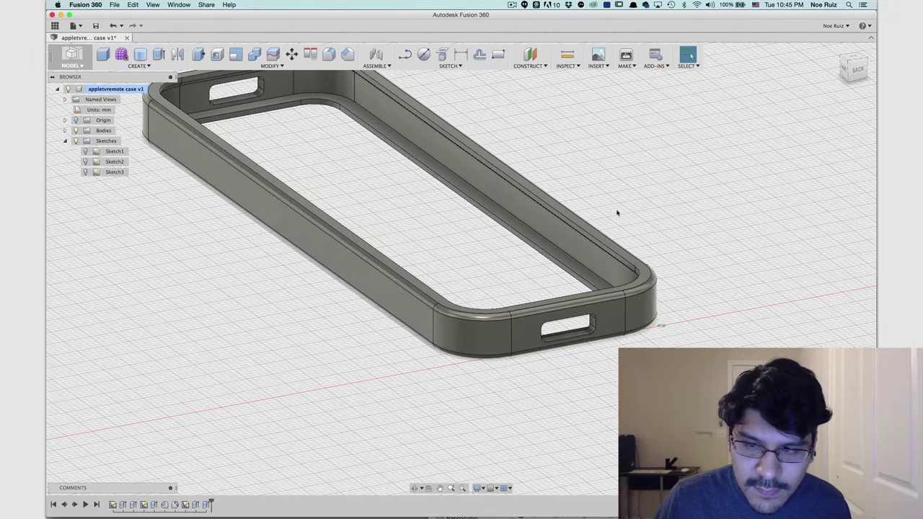
scroll(617, 213, "down", 2)
middle_click_drag(656, 200, 606, 233, "shift")
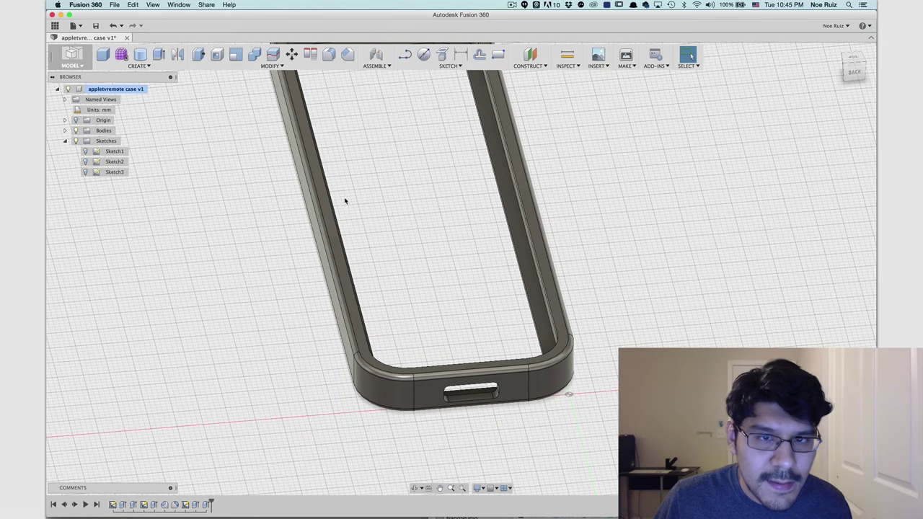
middle_click_drag(344, 200, 418, 140)
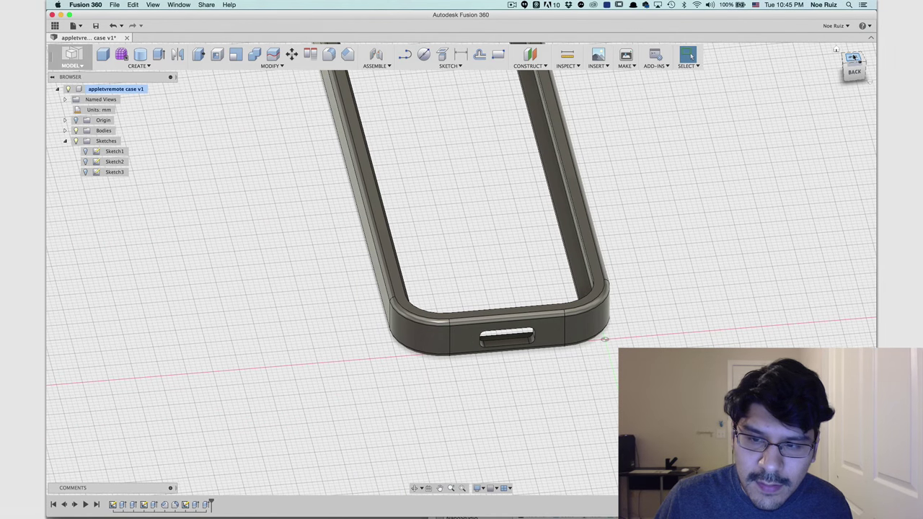
left_click(852, 58)
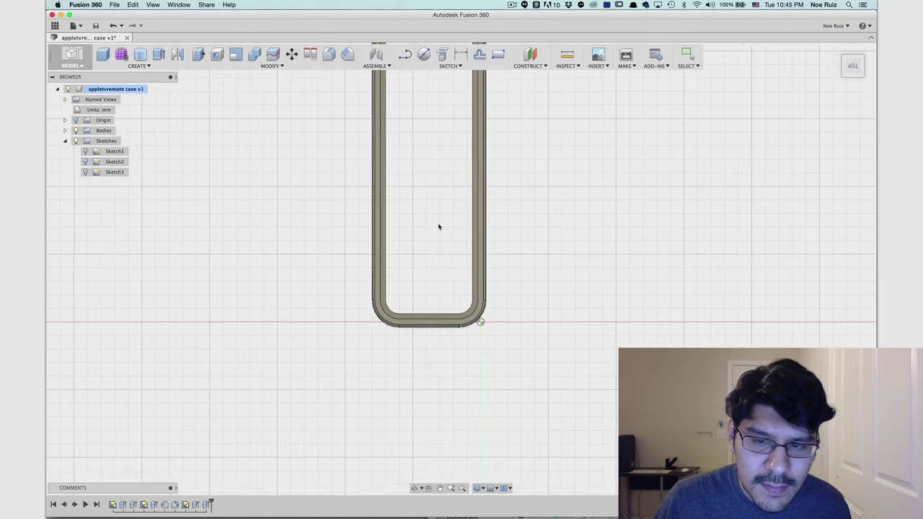
scroll(426, 284, "up", 4)
left_click(139, 67)
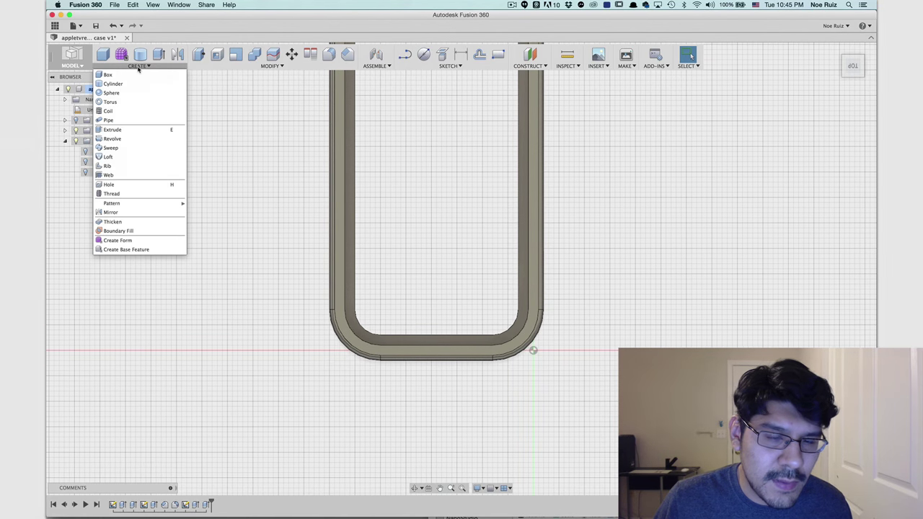
left_click(140, 111)
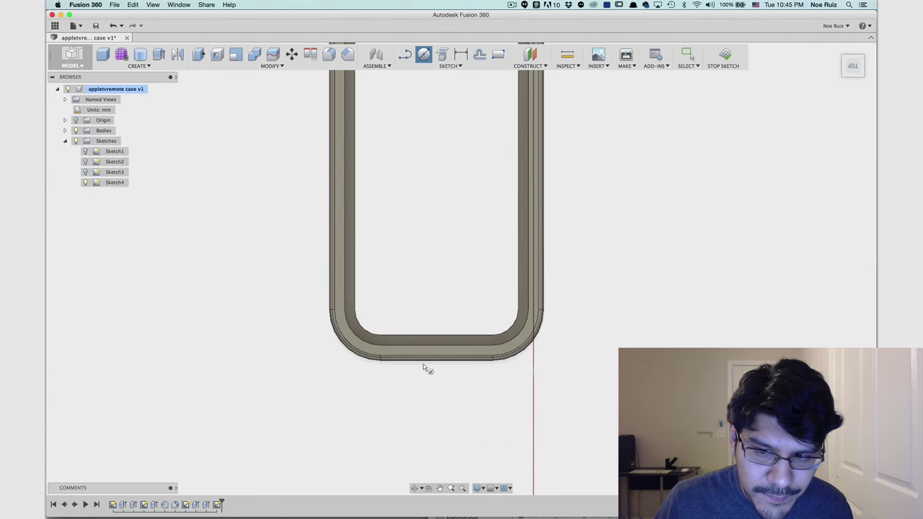
left_click(383, 351)
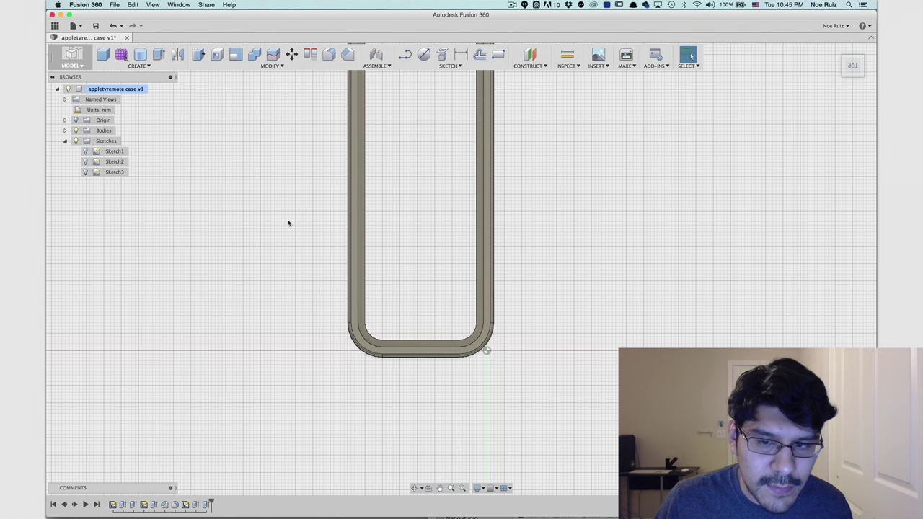
Start a Torus on the ground plane with a 7 mm diameter circle centred on the red axis at the frame's outer corner.
left_click(139, 66)
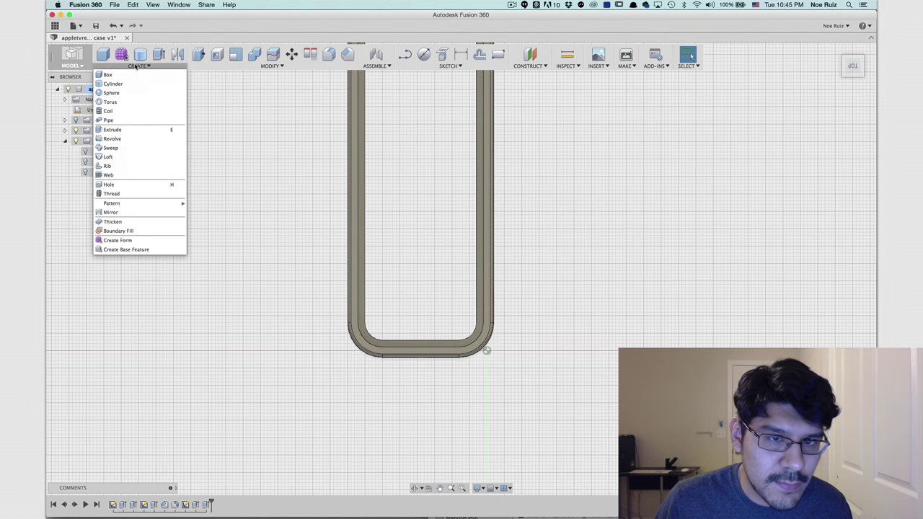
left_click(115, 110)
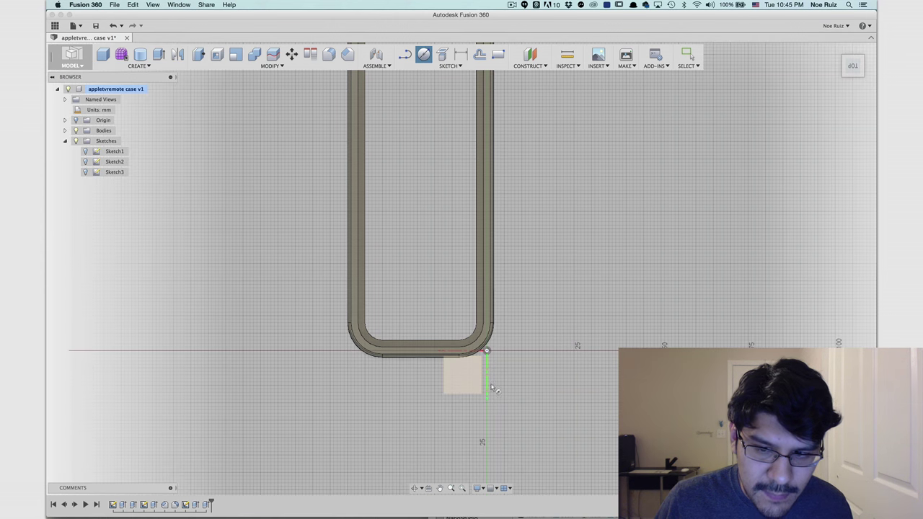
left_click(452, 370)
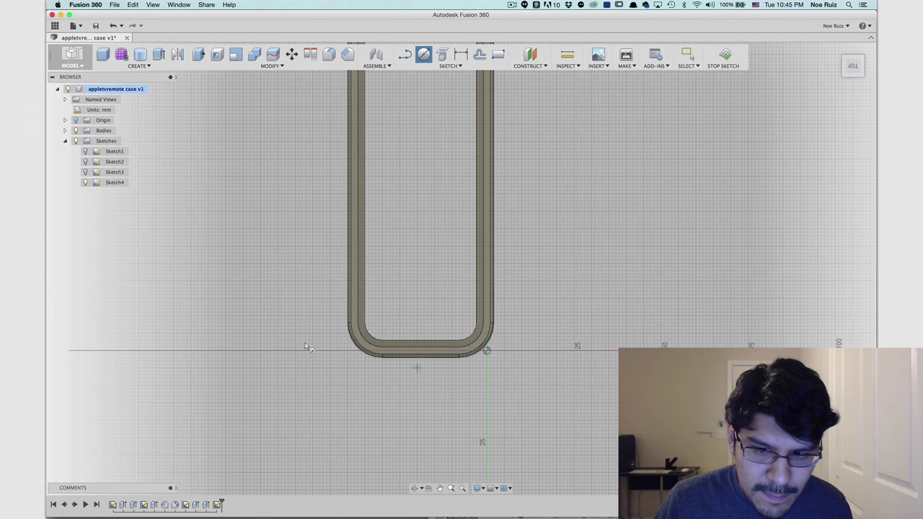
scroll(339, 352, "up", 4)
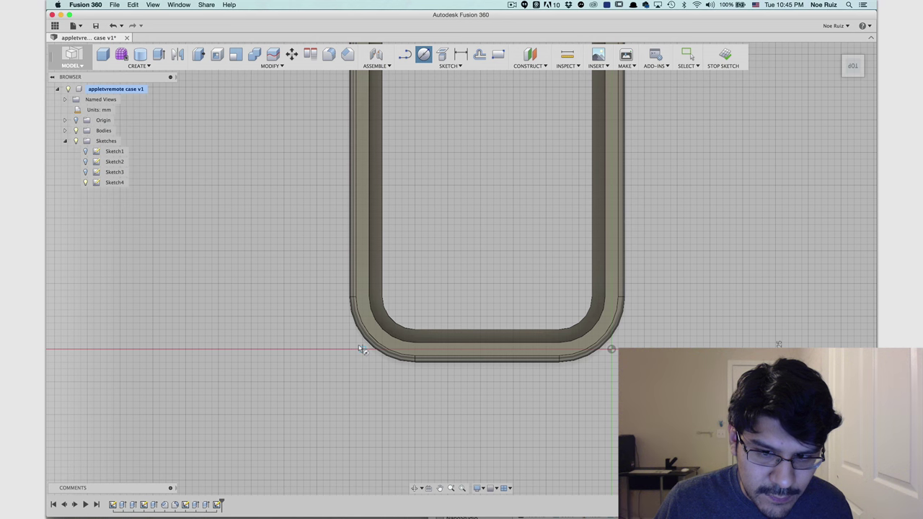
scroll(362, 348, "up", 2)
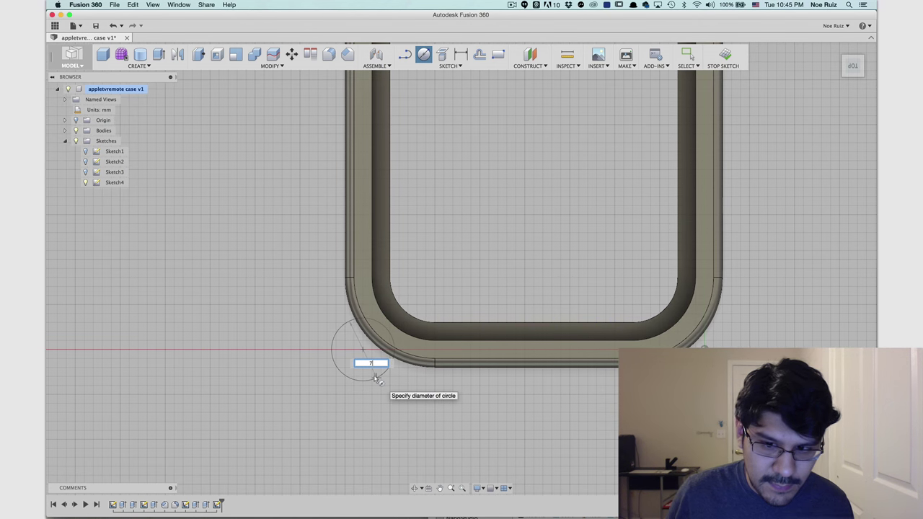
key("Return")
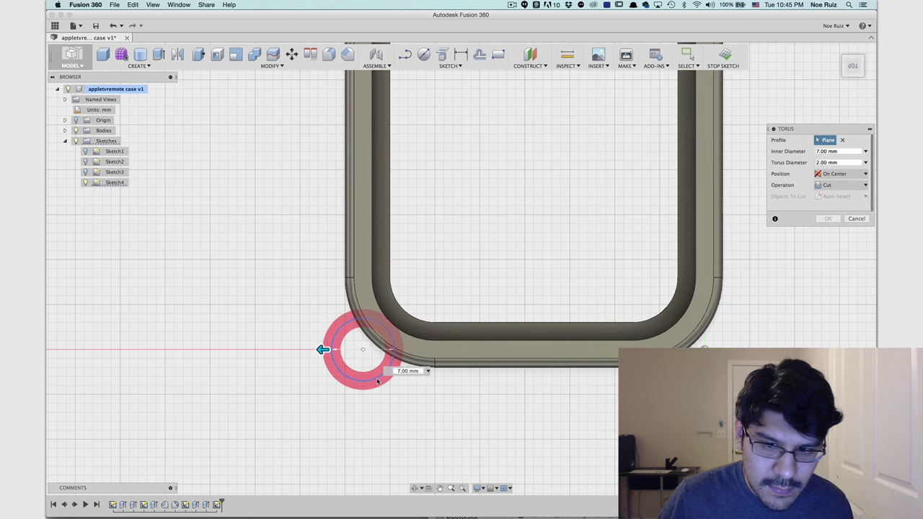
Create the torus as a new body with a 2 mm torus diameter, positioned on centre.
middle_click_drag(248, 227, 324, 278, "shift")
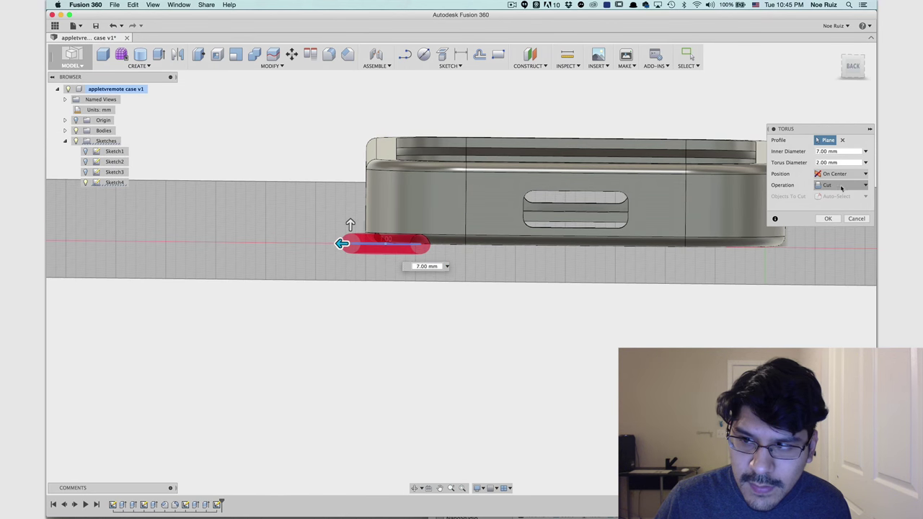
left_click(841, 186)
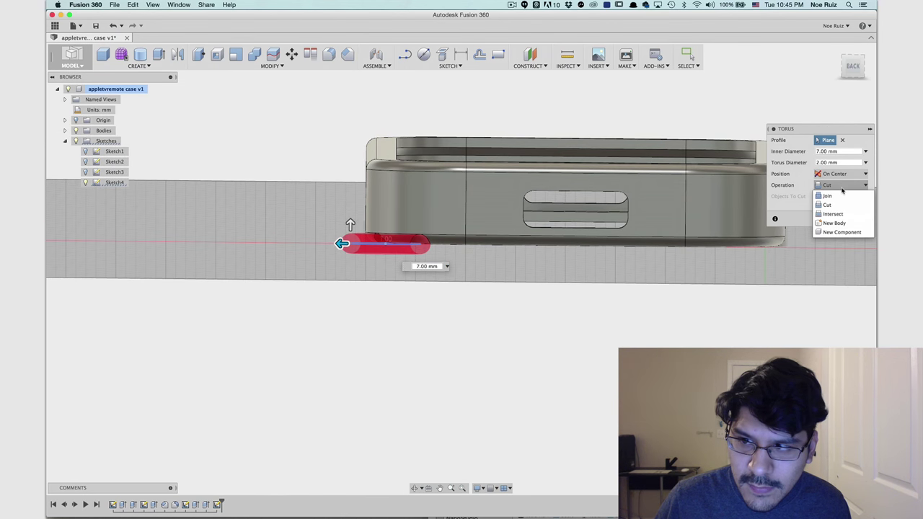
left_click(837, 224)
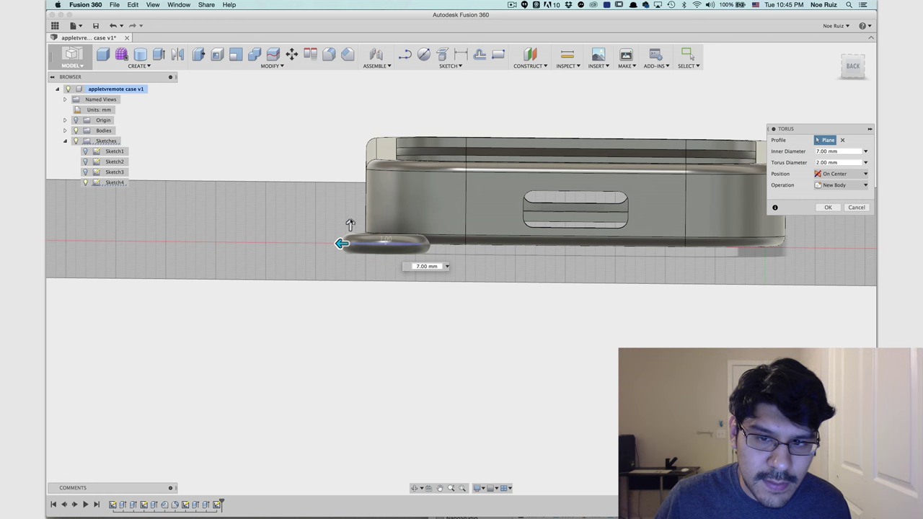
middle_click_drag(339, 245, 328, 289, "shift")
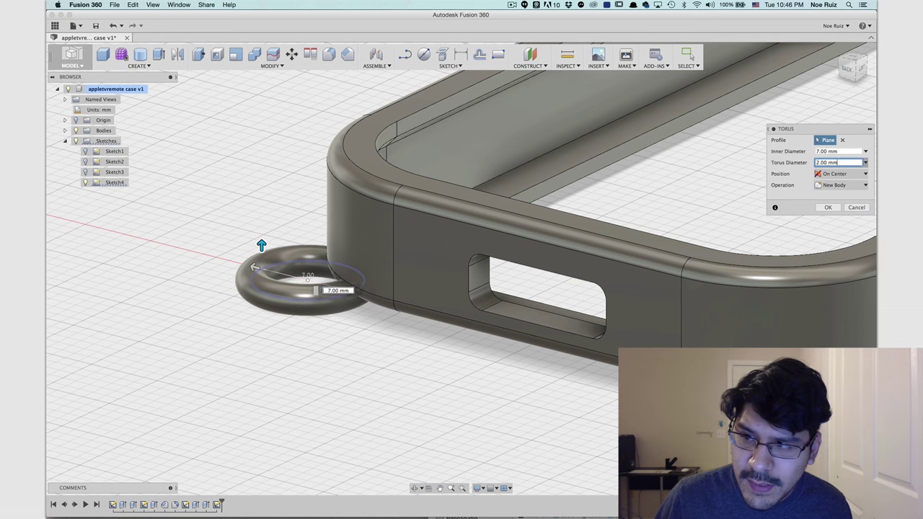
left_click(828, 208)
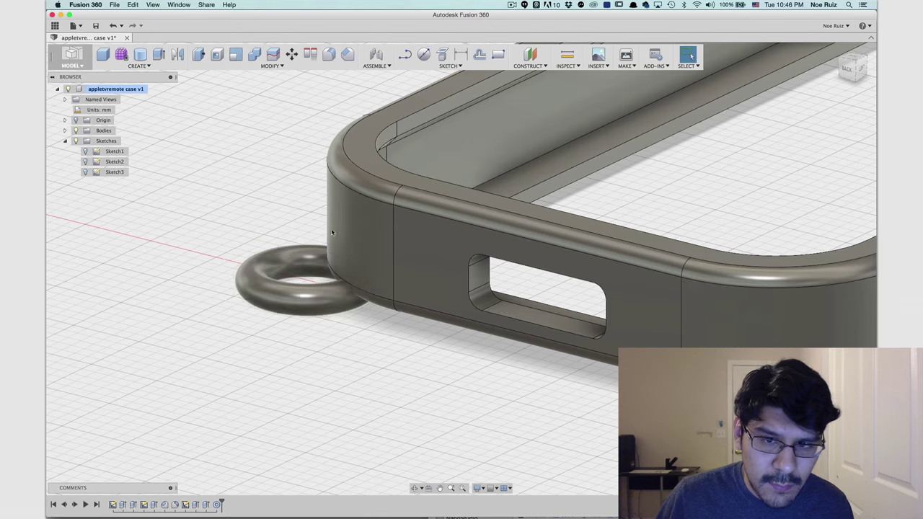
Move the torus body up 4.20 mm along Y so it sits around mid-height of the frame's corner.
middle_click_drag(332, 232, 254, 232, "shift")
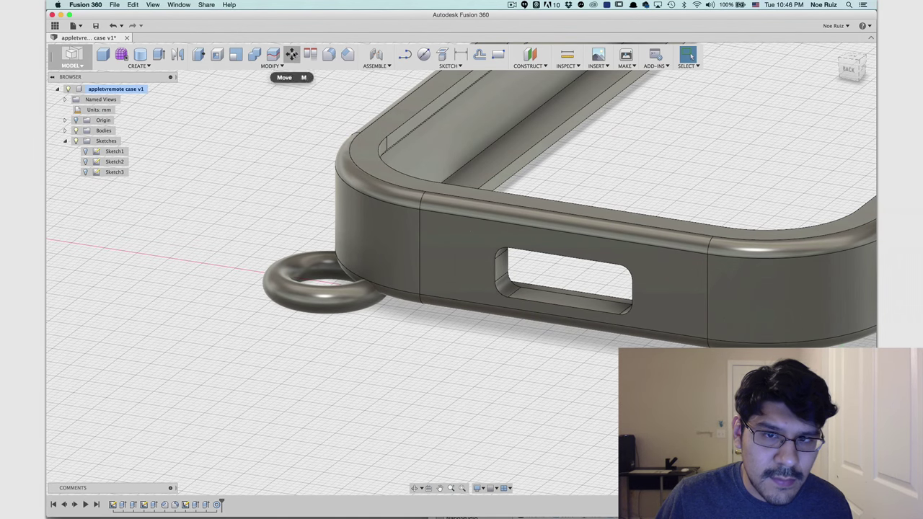
left_click(291, 54)
left_click(317, 300)
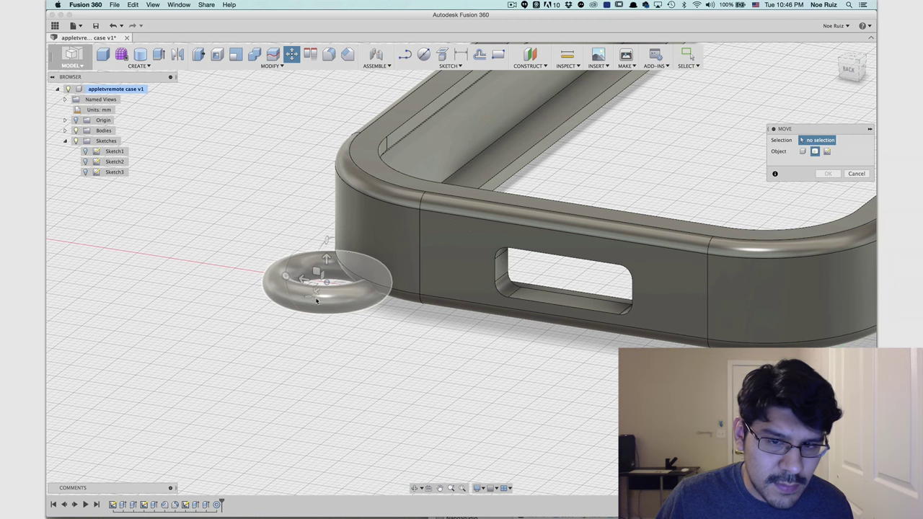
left_click(314, 298)
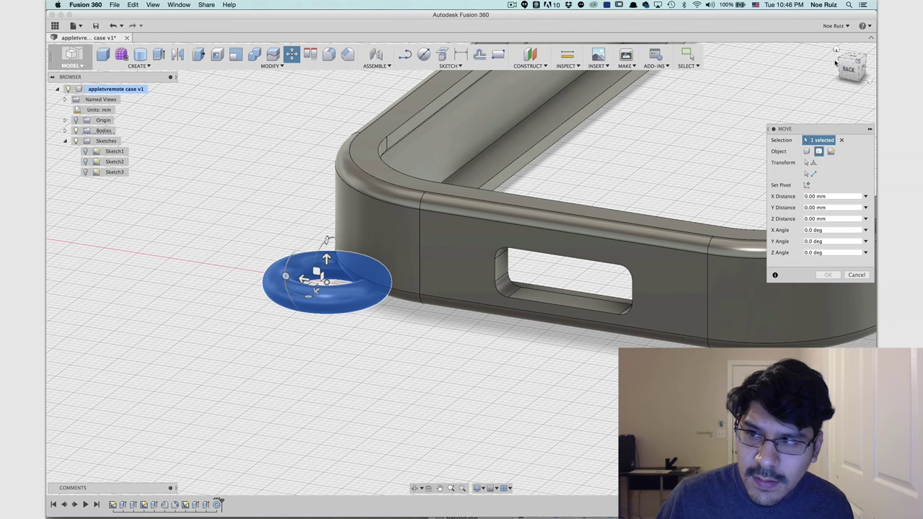
left_click(849, 70)
scroll(401, 218, "up", 3)
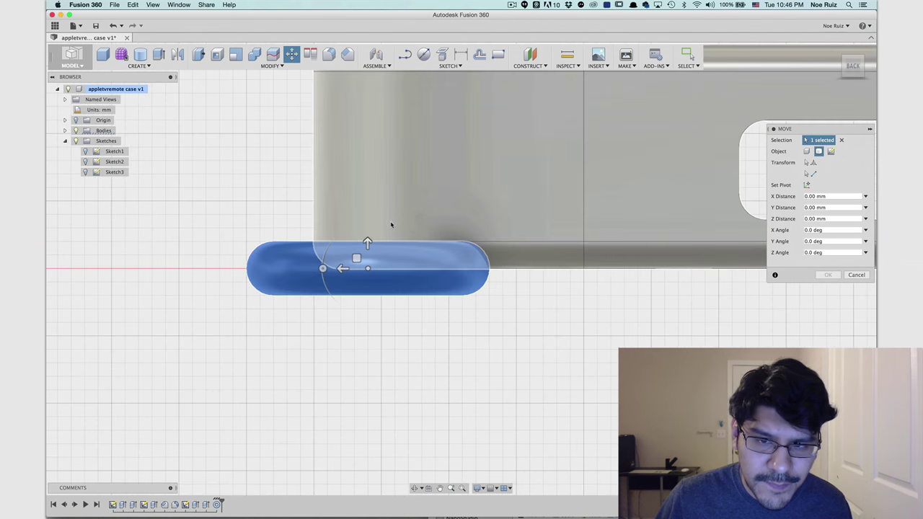
left_click_drag(367, 242, 417, 195)
scroll(367, 123, "down", 2)
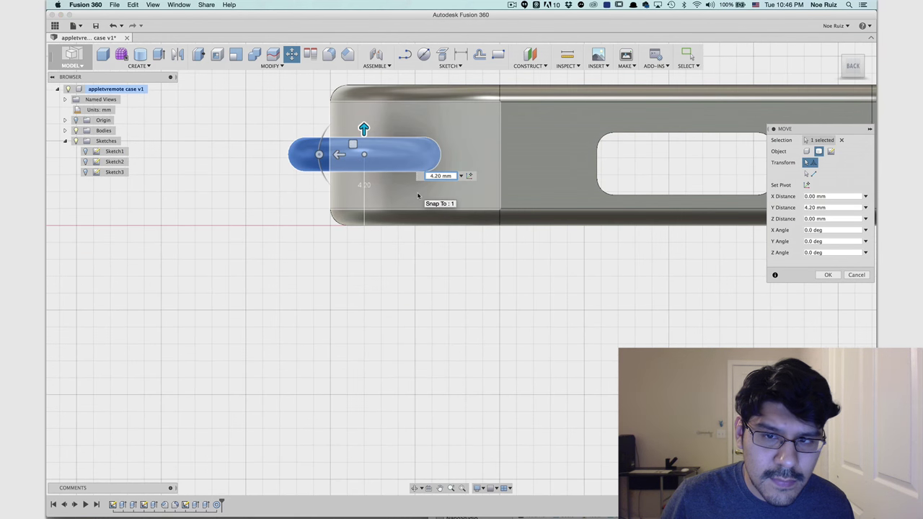
key("Return")
scroll(301, 270, "down", 5)
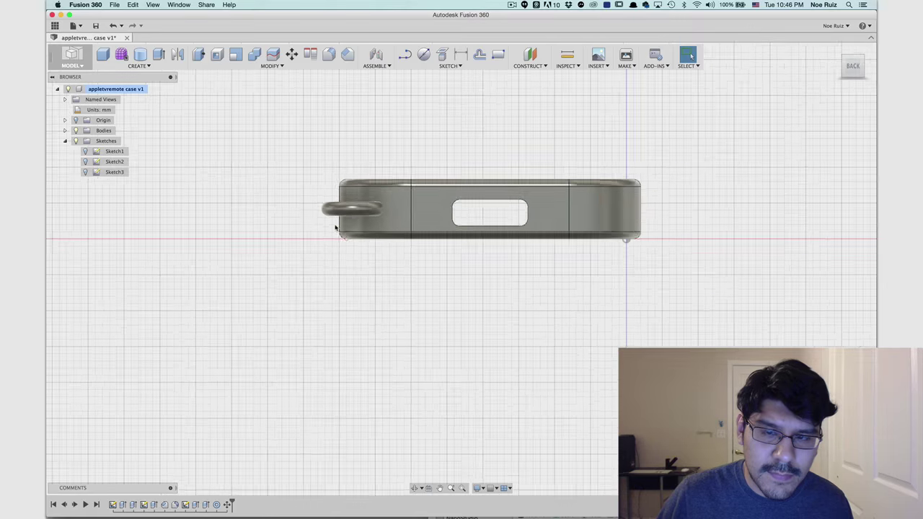
middle_click_drag(300, 228, 264, 247, "shift")
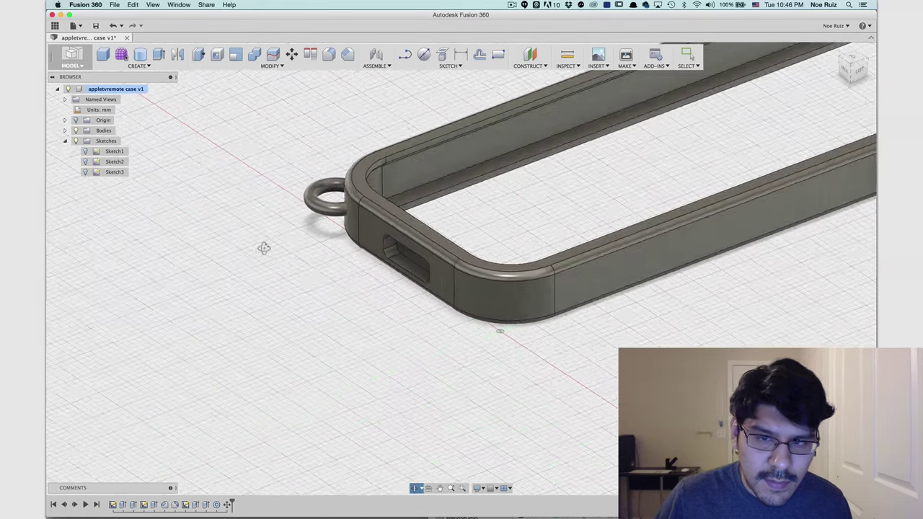
scroll(289, 208, "up", 5)
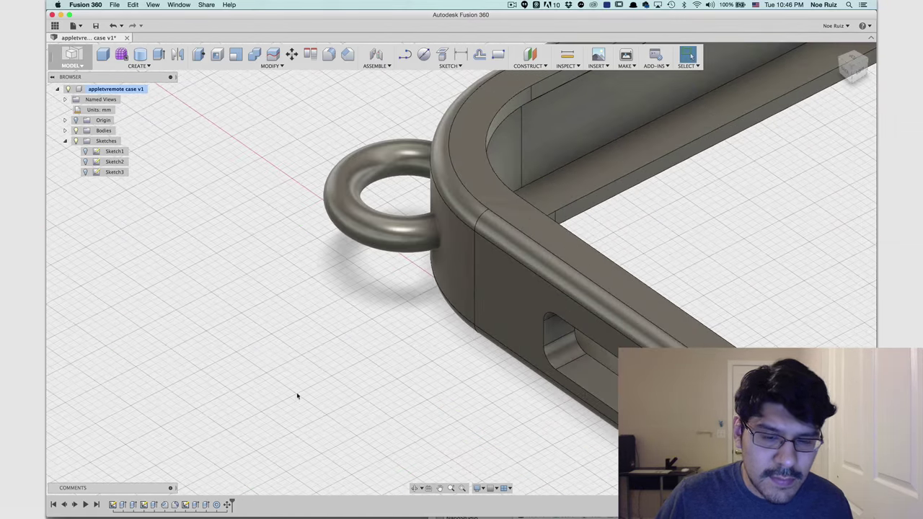
Edit the torus's move feature and set its X distance to -1.00 mm, shifting the ring relative to the frame's corner.
double_click(229, 504)
left_click(852, 59)
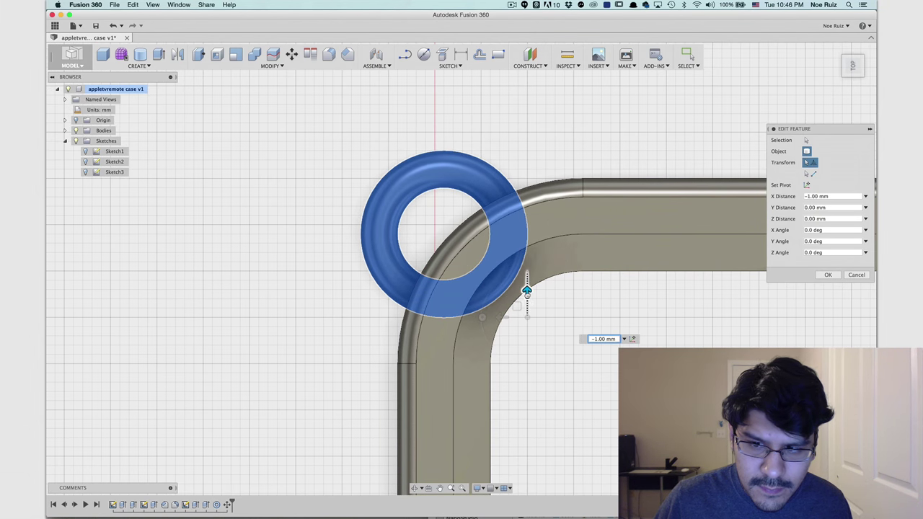
middle_click_drag(556, 403, 517, 325, "shift")
key("Return")
Combine the frame as target with the torus as tool body, using the Cut operation without keeping the tool.
scroll(518, 324, "down", 2)
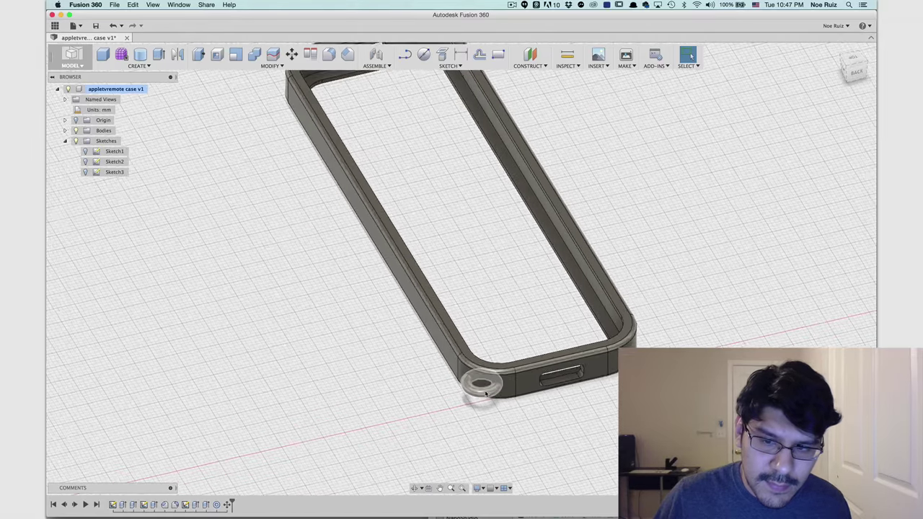
scroll(481, 387, "up", 4)
scroll(487, 377, "down", 3)
middle_click_drag(553, 273, 526, 261, "shift")
left_click(256, 55)
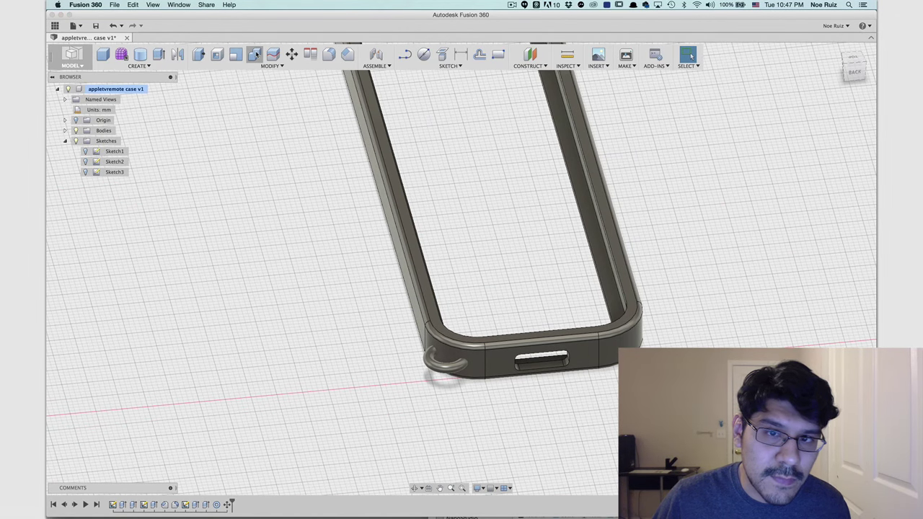
left_click(618, 326)
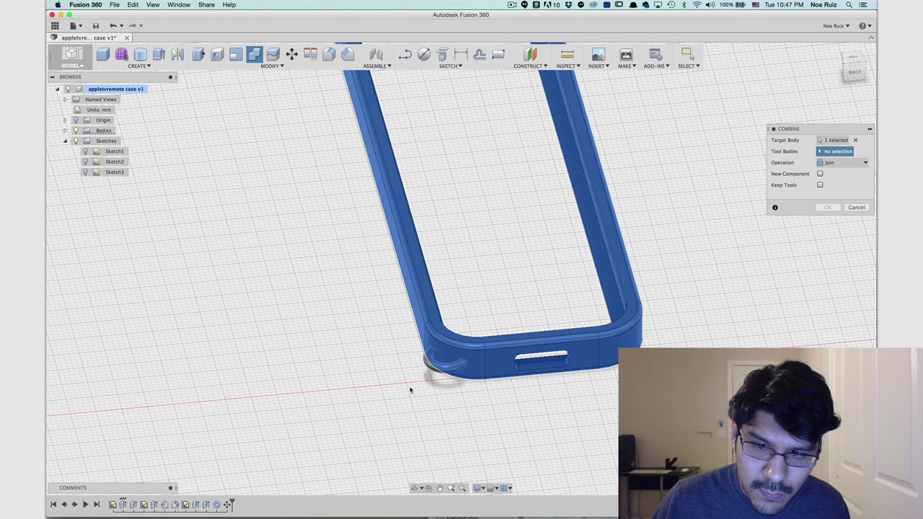
left_click(432, 367)
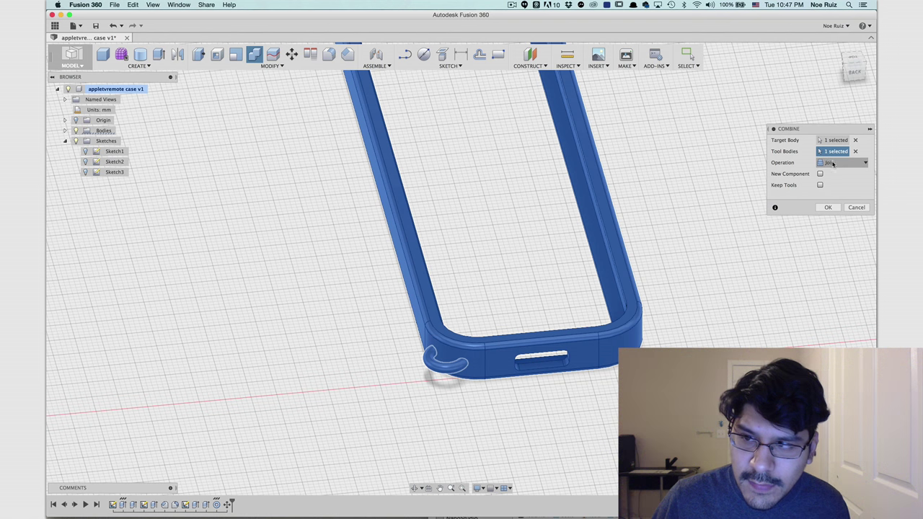
left_click(820, 185)
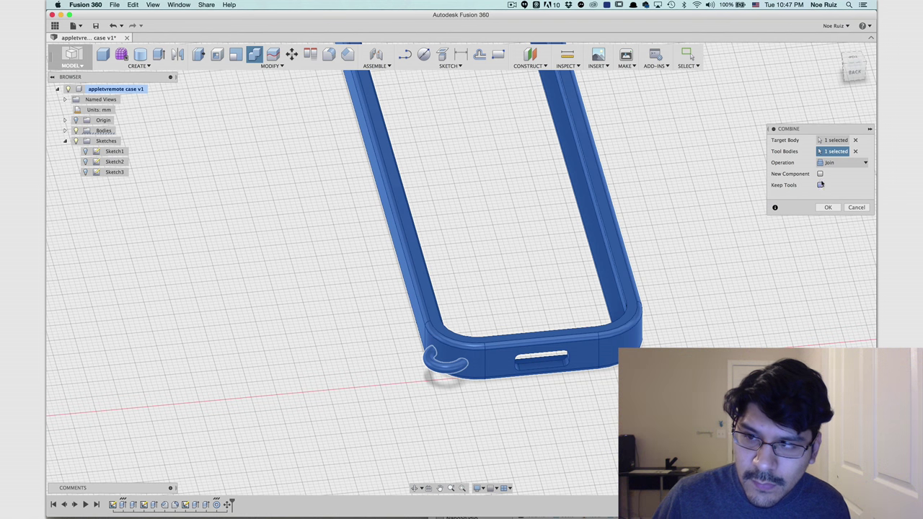
left_click(836, 162)
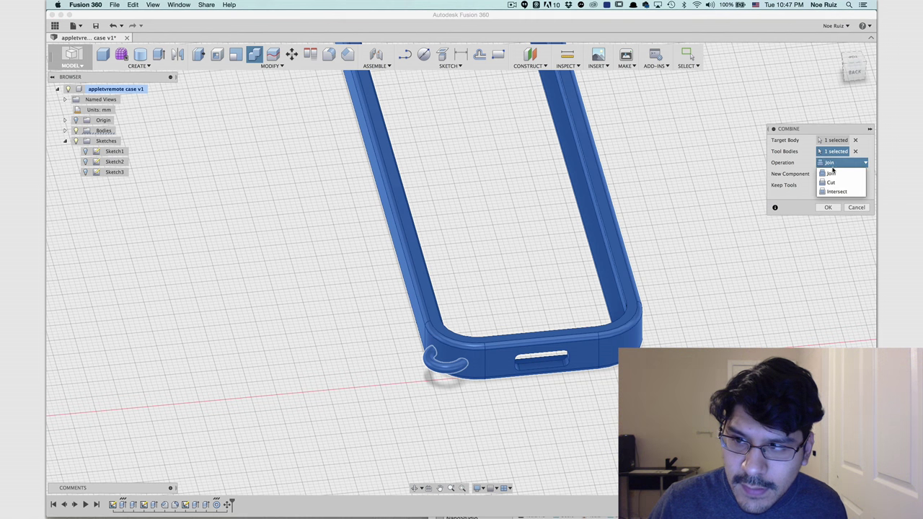
left_click(830, 182)
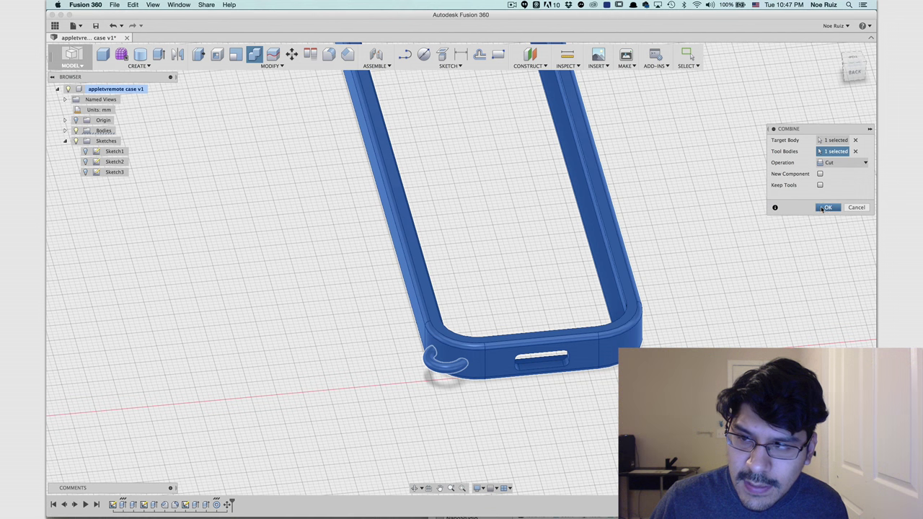
left_click(827, 210)
Examine the curved channel cut through the frame's corner and the whole frame from several angles.
scroll(385, 340, "up", 5)
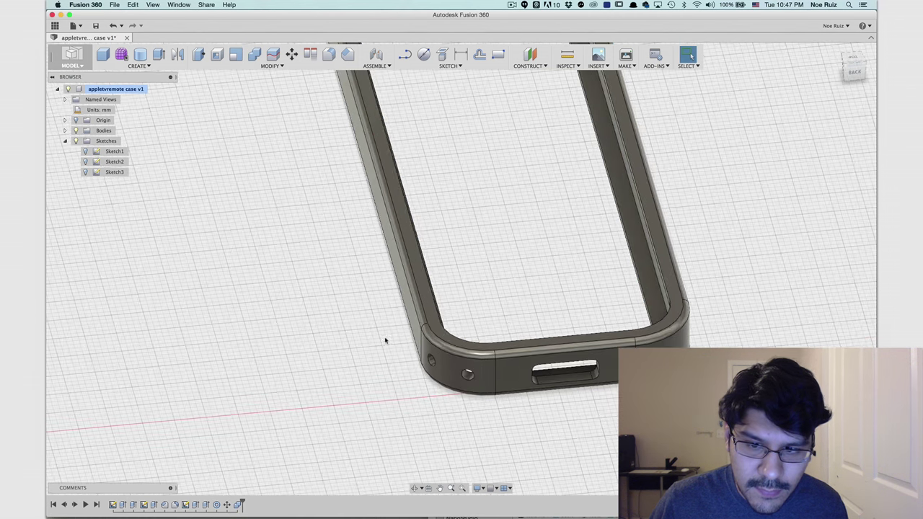
middle_click_drag(367, 357, 469, 352, "shift")
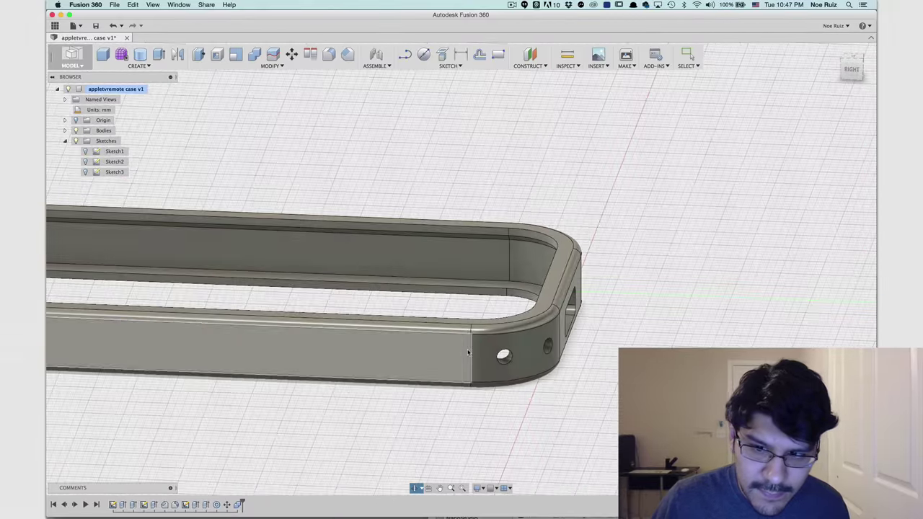
scroll(523, 357, "down", 2)
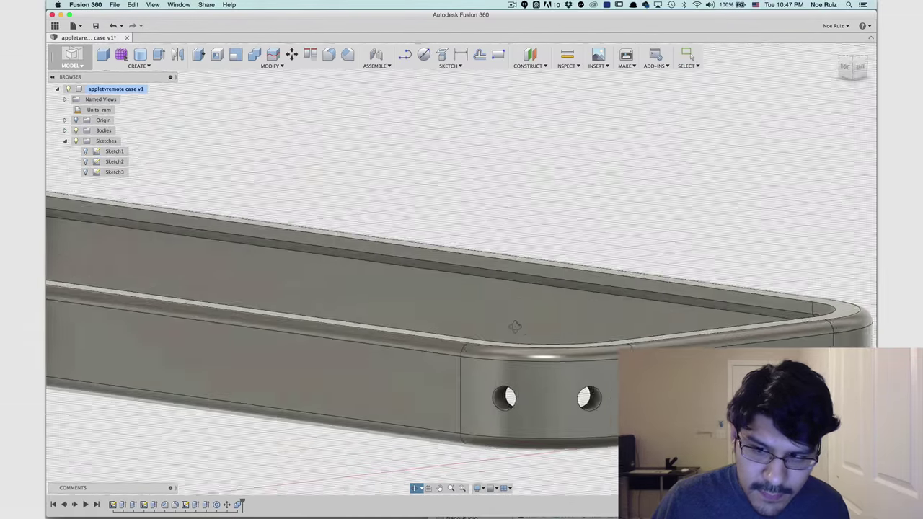
middle_click_drag(515, 327, 484, 338, "shift")
scroll(487, 338, "down", 4)
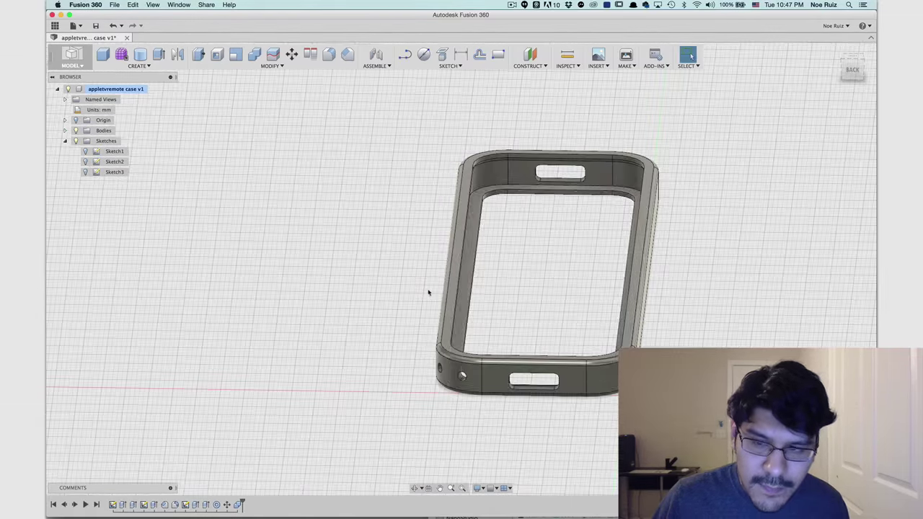
middle_click_drag(429, 316, 473, 367, "shift")
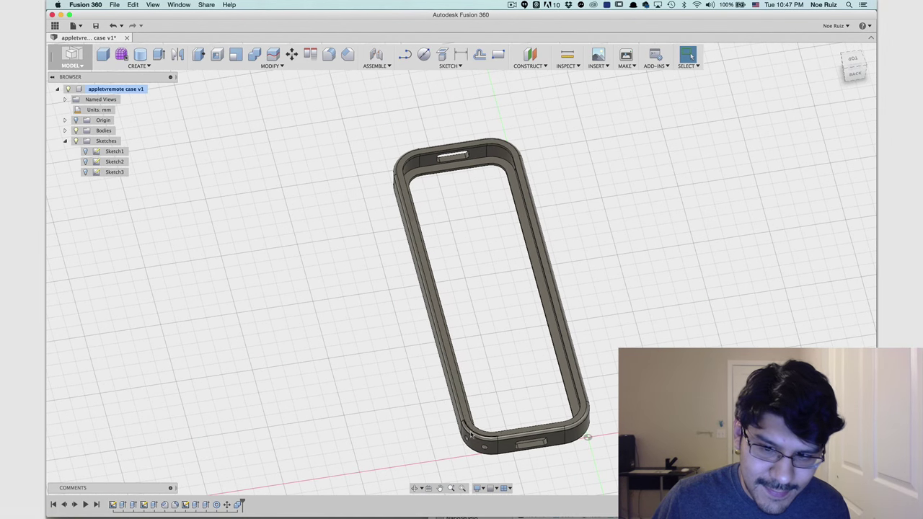
middle_click_drag(397, 369, 418, 318, "shift")
middle_click_drag(598, 355, 641, 348, "shift")
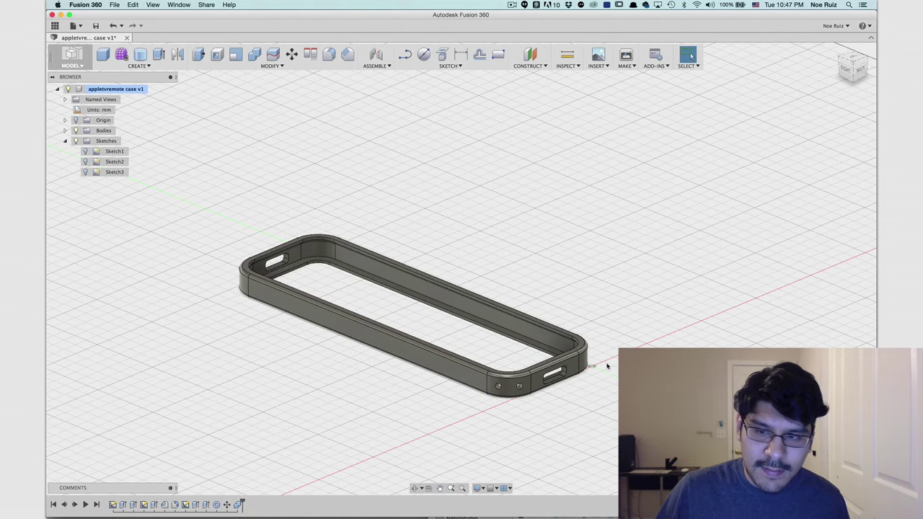
Export the frame body as a binary, medium-refinement STL named atvremote-case-v2 in the stls folder.
left_click(64, 131)
right_click(101, 142)
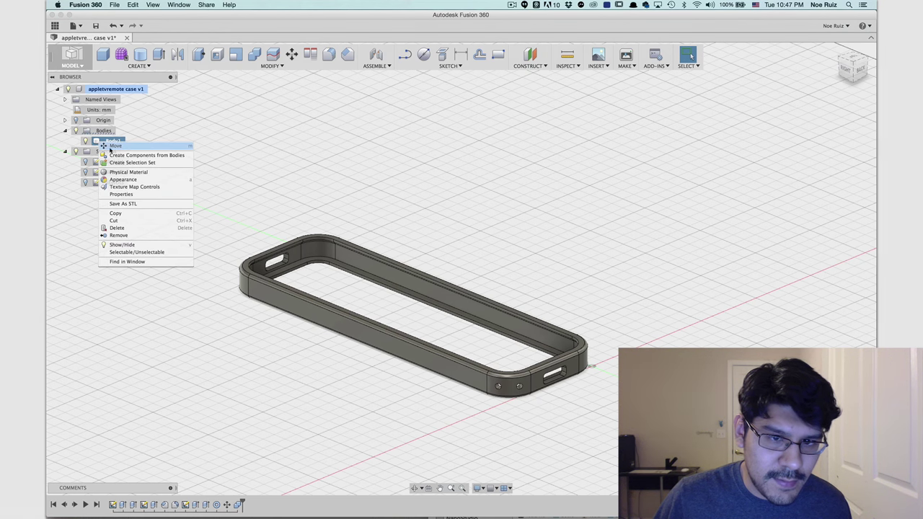
left_click(139, 207)
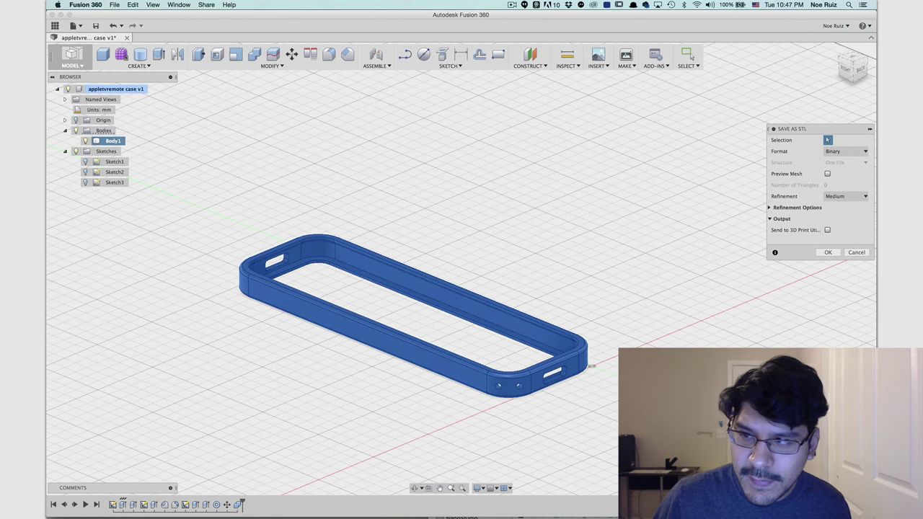
left_click(826, 252)
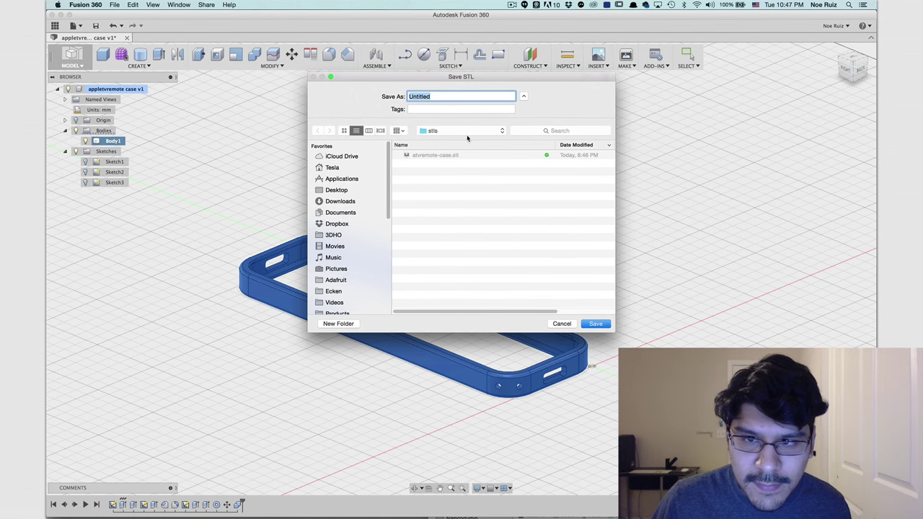
left_click(444, 157)
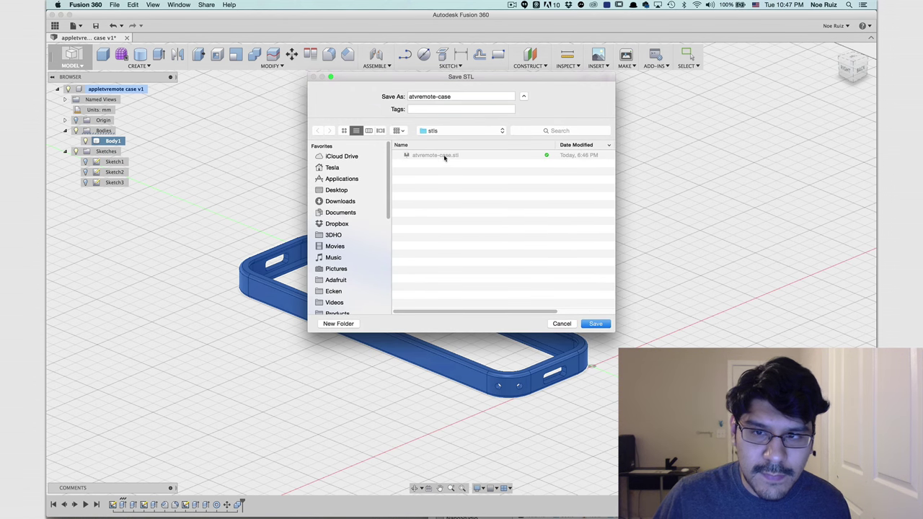
left_click(465, 96)
type("-v1")
key("Return")
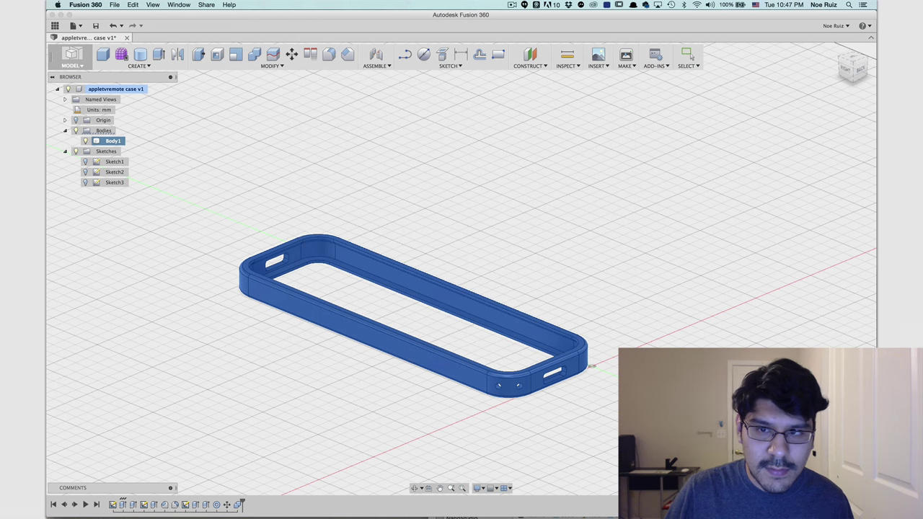
Switch to Simplify3D, import atvremote-case-v2.stl and remove the older atvremote-case model from the build plate.
key("super+Tab")
key("super+Tab")
key("super+Tab")
key("super+Tab")
key("super+Tab")
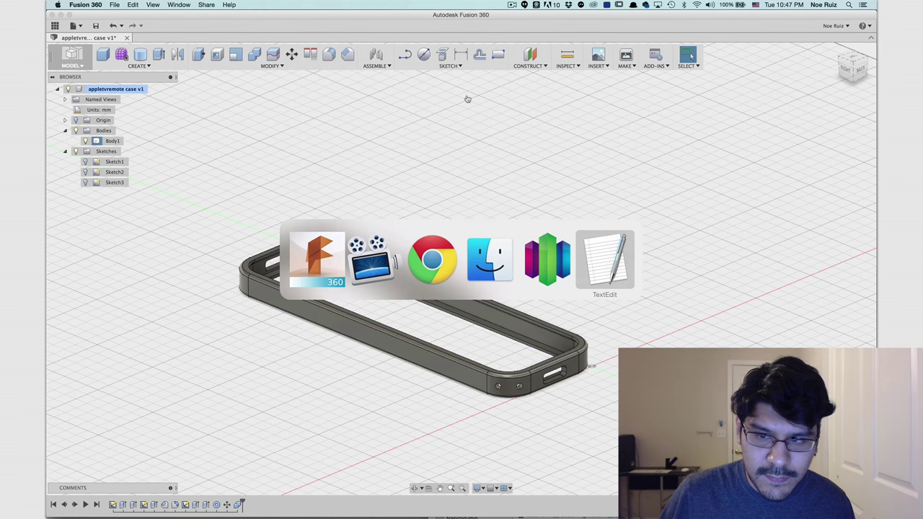
key("super+shift+Tab")
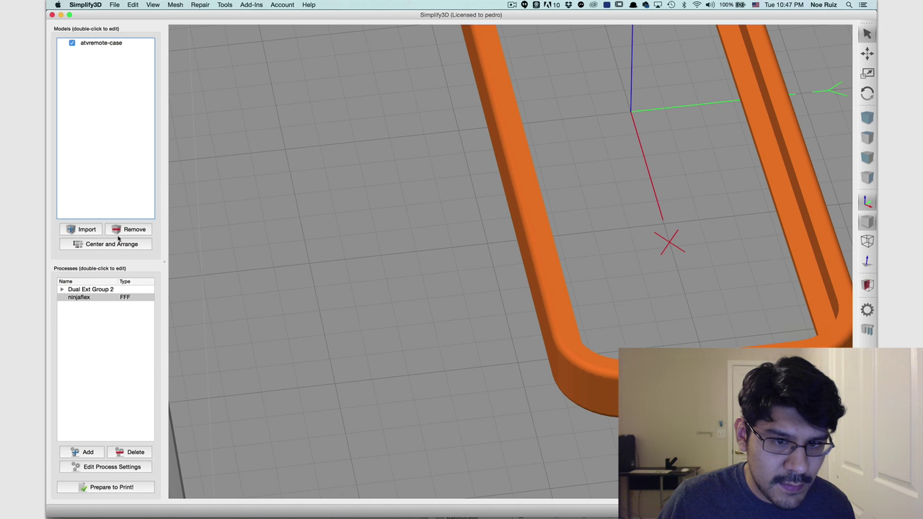
left_click(82, 229)
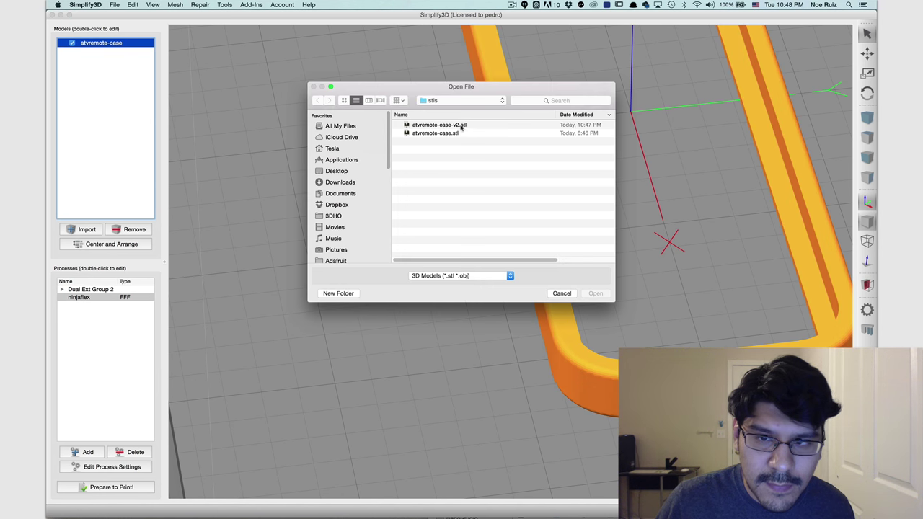
double_click(461, 126)
left_click(148, 43)
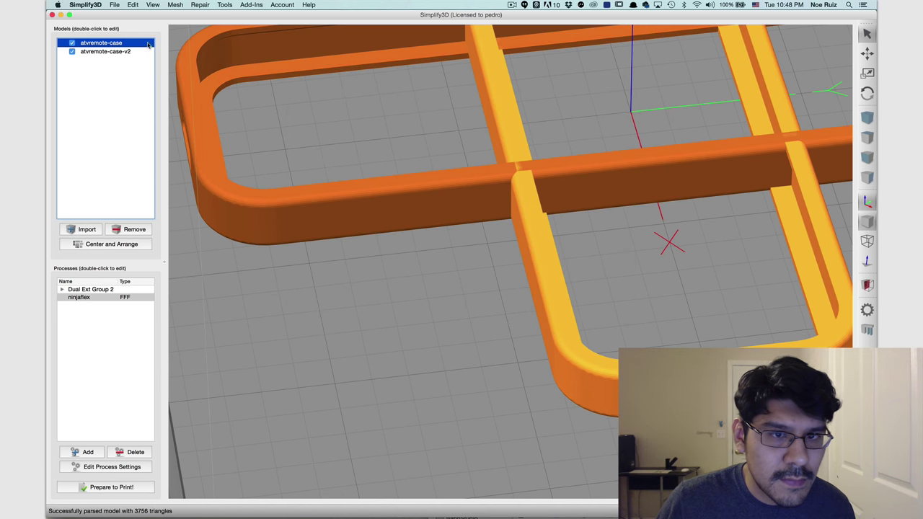
left_click(124, 229)
Rotate the atvremote-case-v2 model 90 degrees about Z on the build plate.
scroll(523, 255, "down", 8)
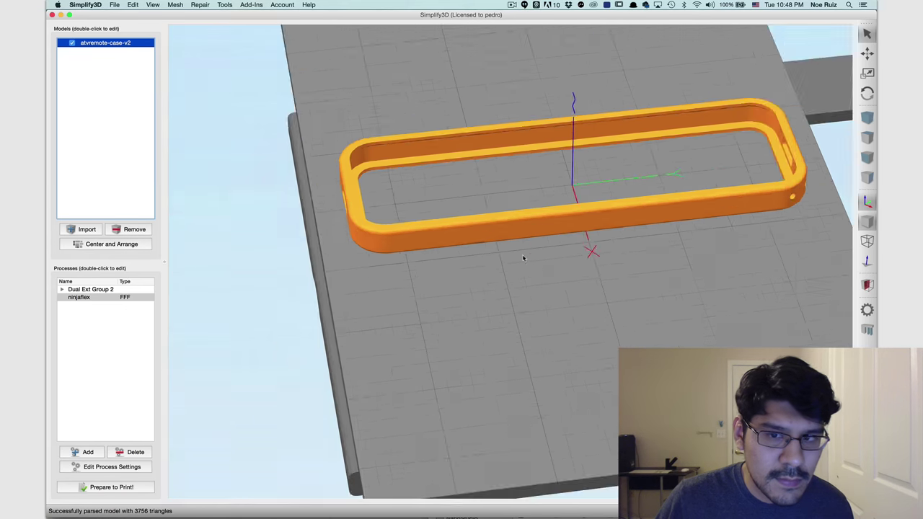
key("Home")
scroll(489, 323, "up", 3)
left_click(134, 49)
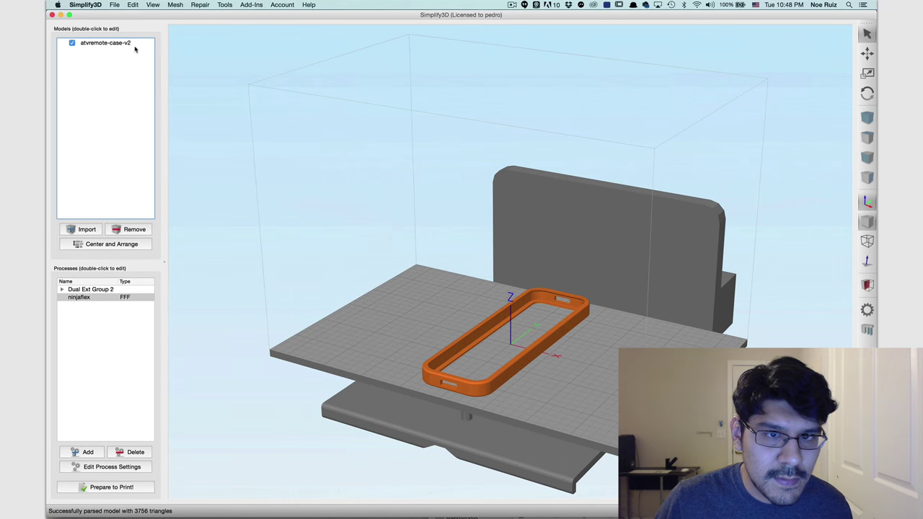
double_click(122, 42)
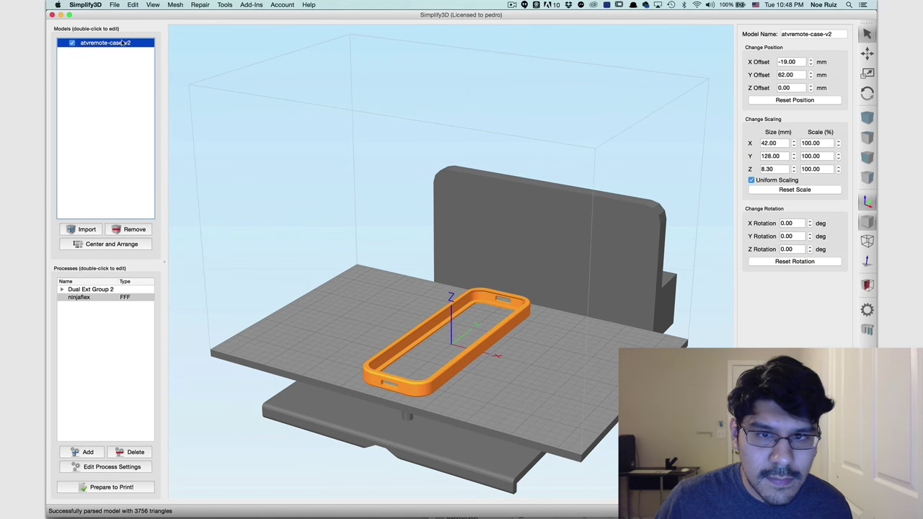
double_click(793, 249)
type("90")
key("Return")
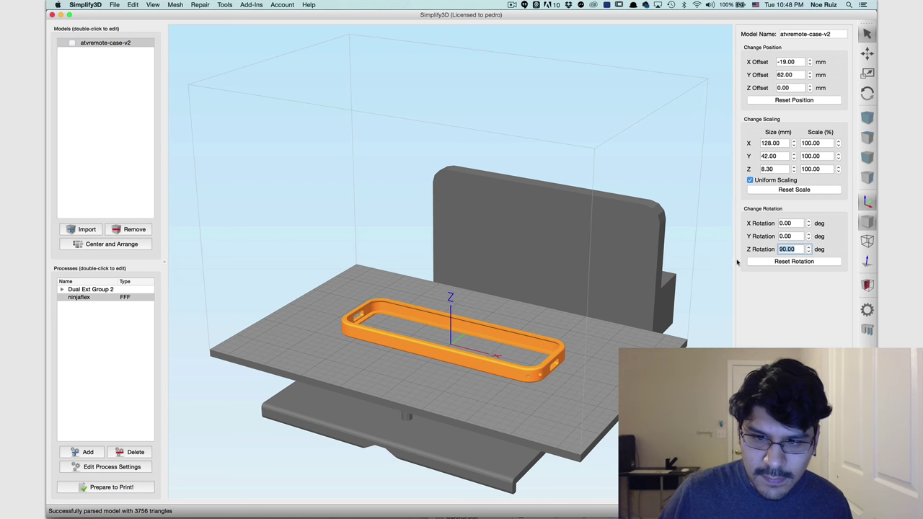
scroll(566, 343, "up", 2)
left_click(793, 488)
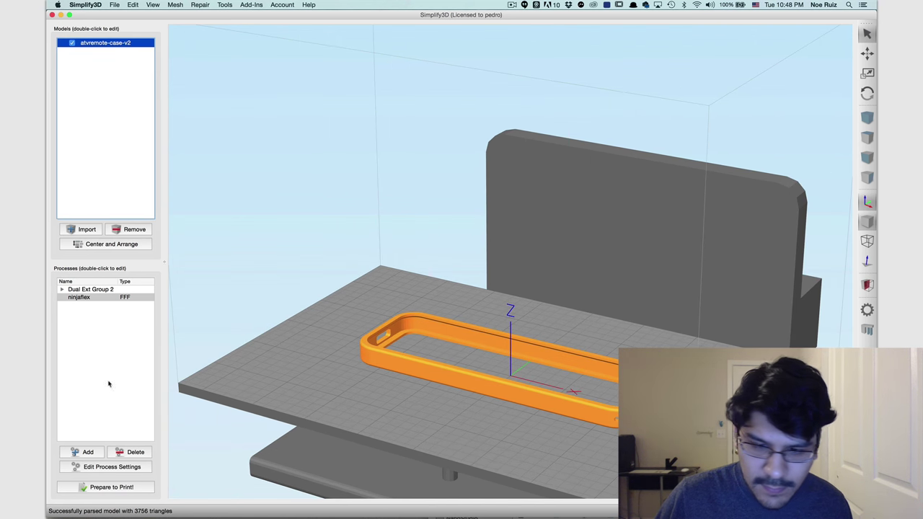
Review the extruder, layer, additions and infill settings of the ninjaflex process.
double_click(98, 297)
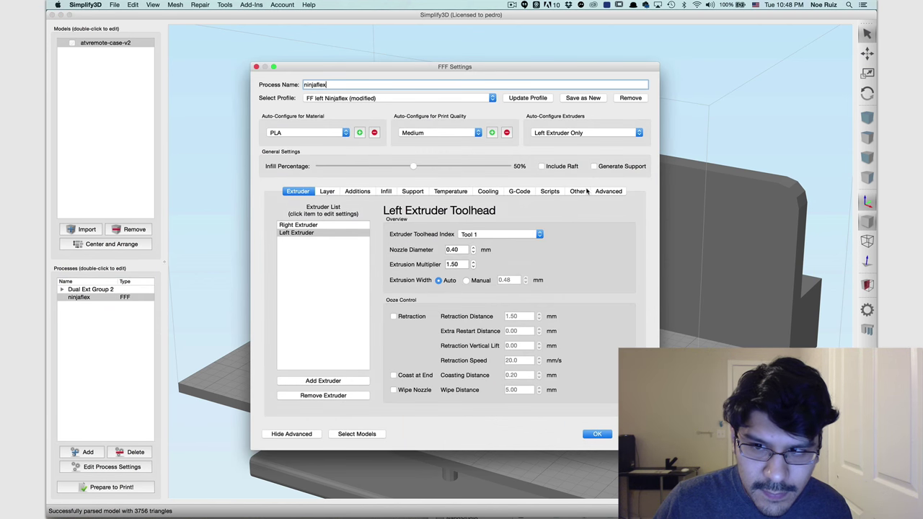
left_click(387, 191)
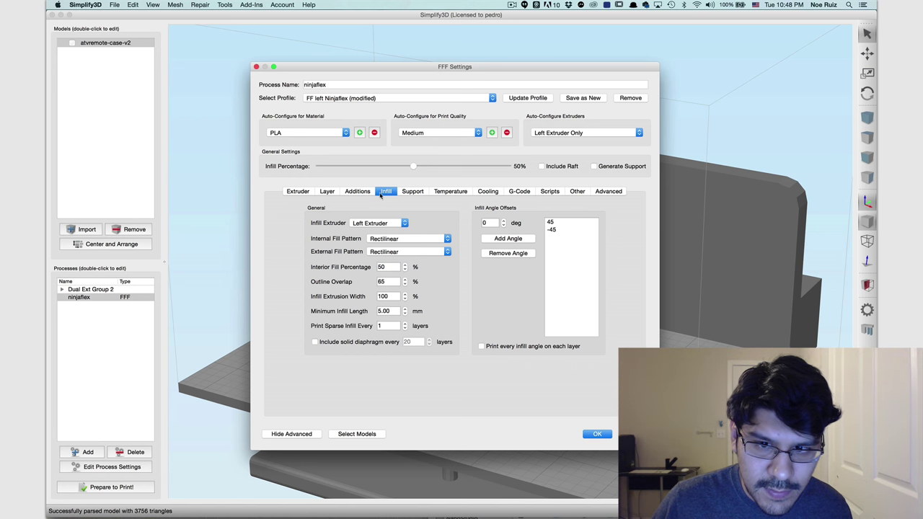
left_click(330, 192)
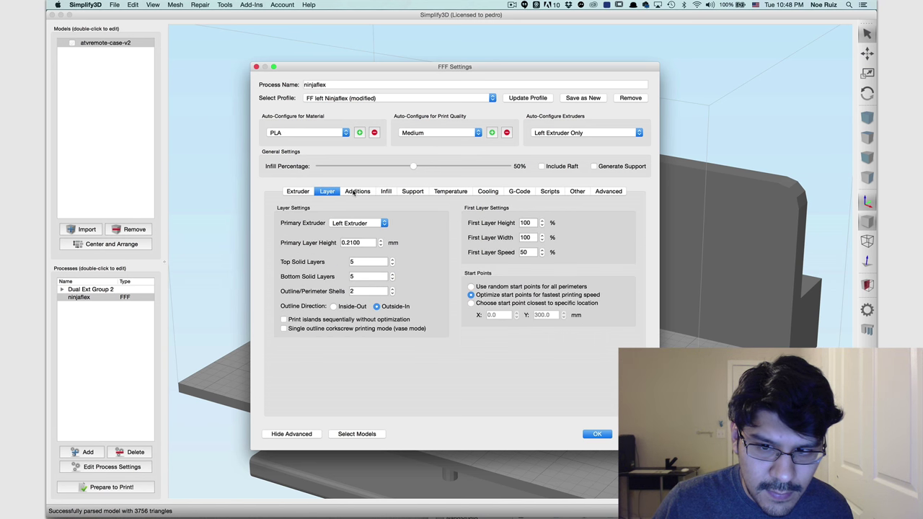
left_click(355, 191)
left_click(384, 191)
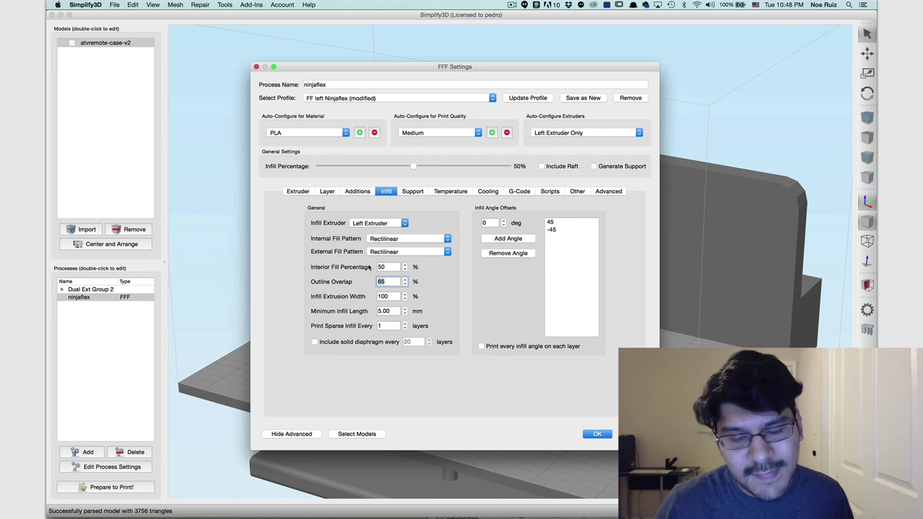
left_click(597, 433)
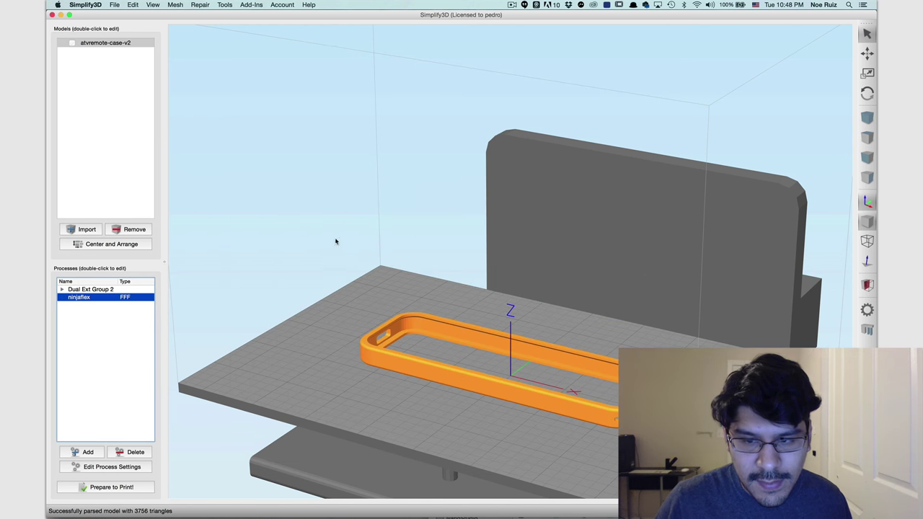
scroll(336, 239, "down", 5)
scroll(510, 308, "up", 2)
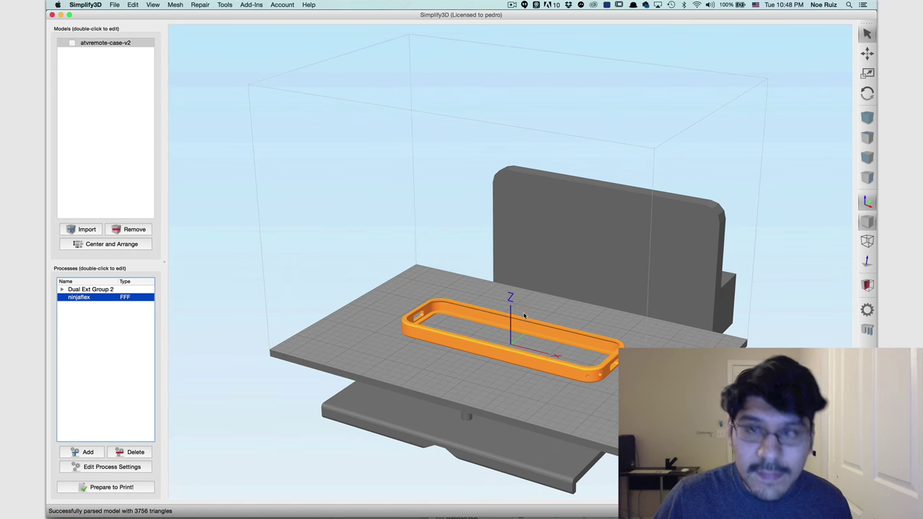